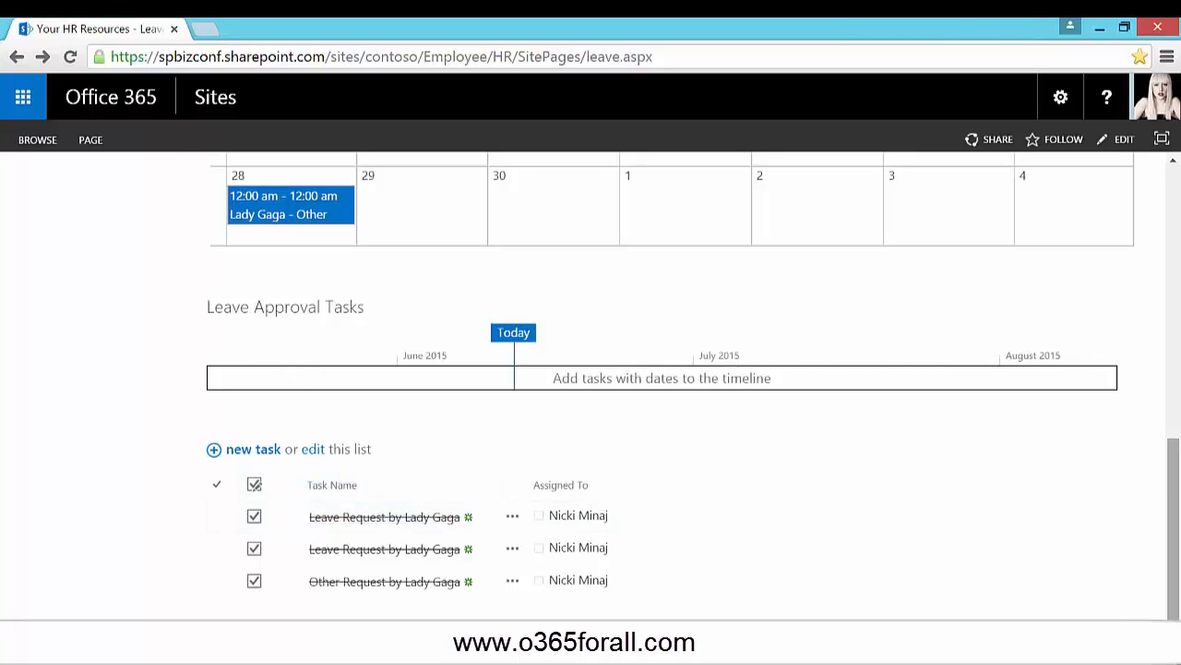
View the default new item form of the Leave Requests list and close it without entering anything.
drag(1174, 470, 1177, 197)
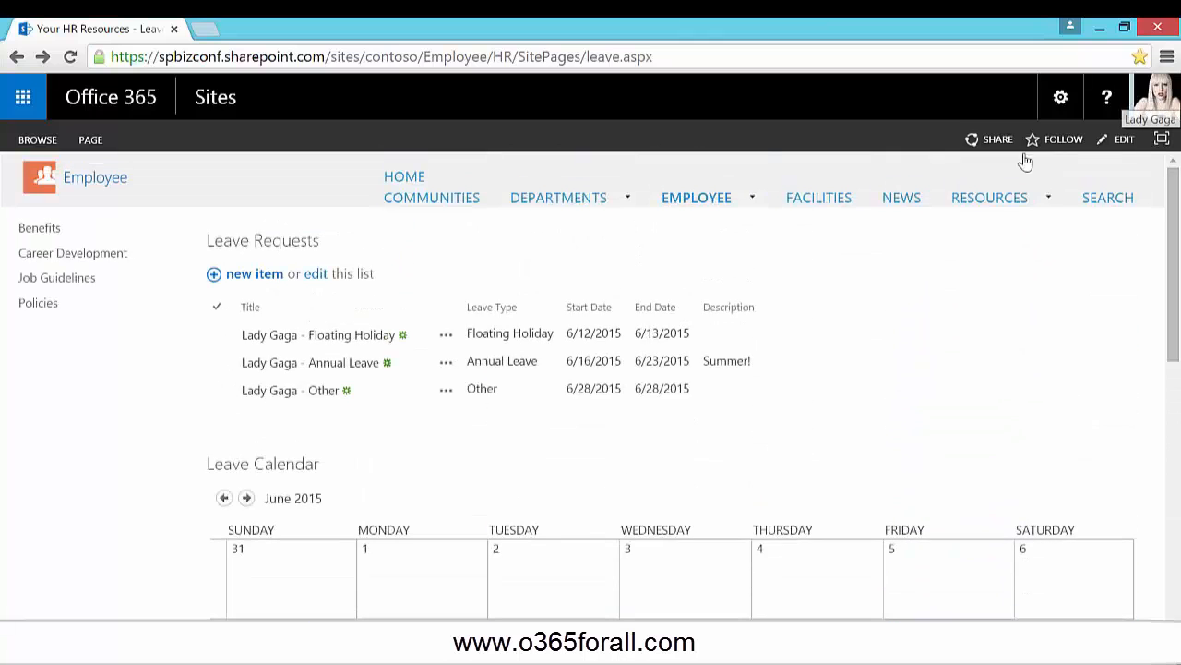
click(246, 277)
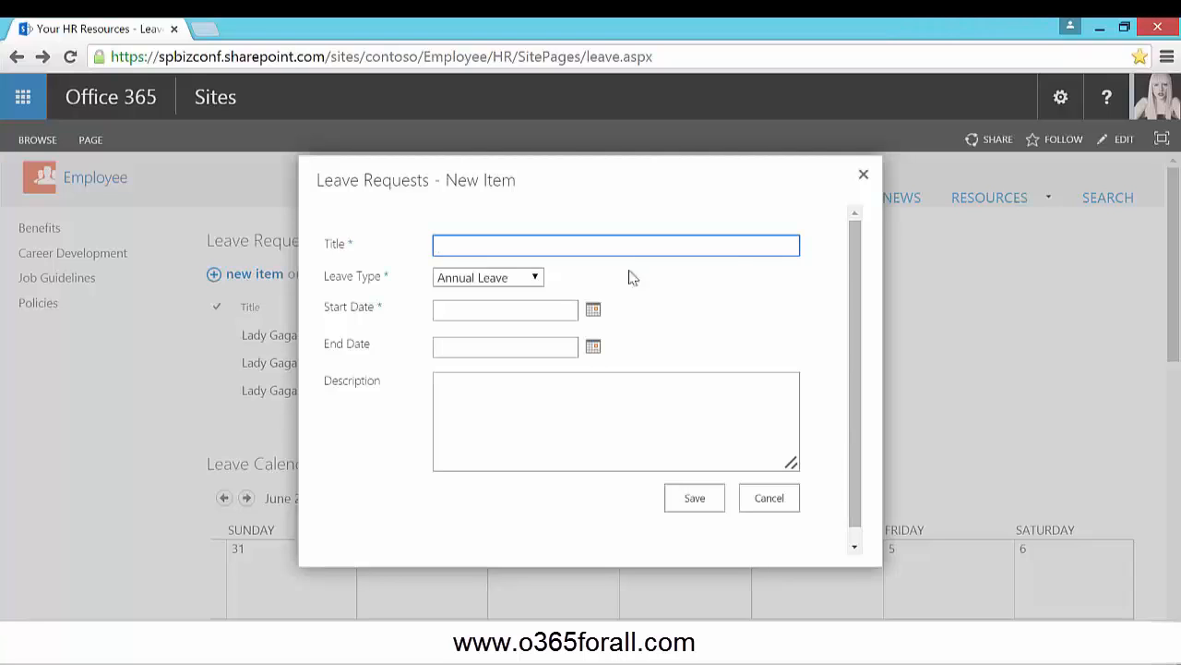
click(864, 176)
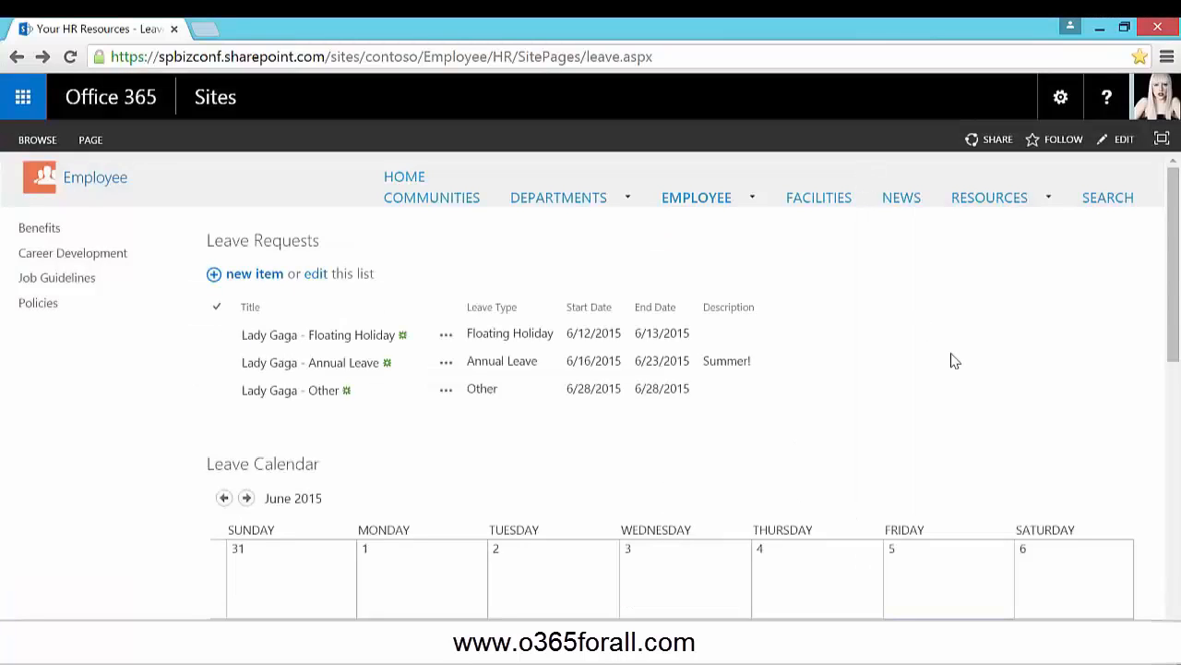
Open the Leave Requests list and launch Nintex Forms to customize its form.
click(278, 241)
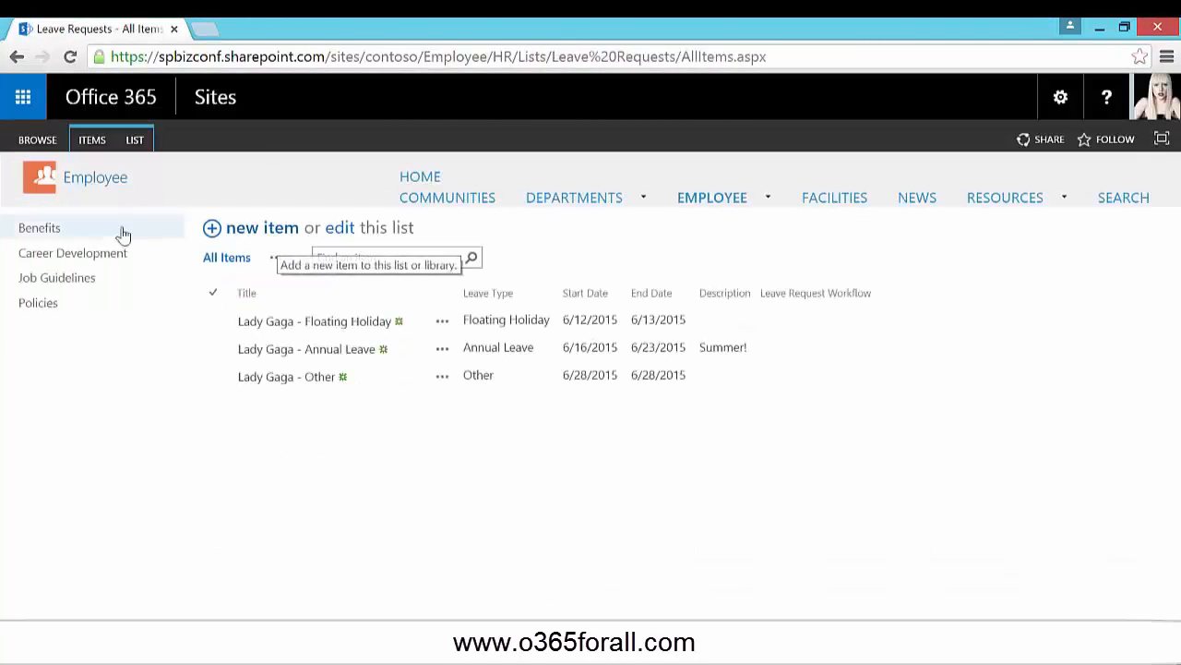
click(134, 139)
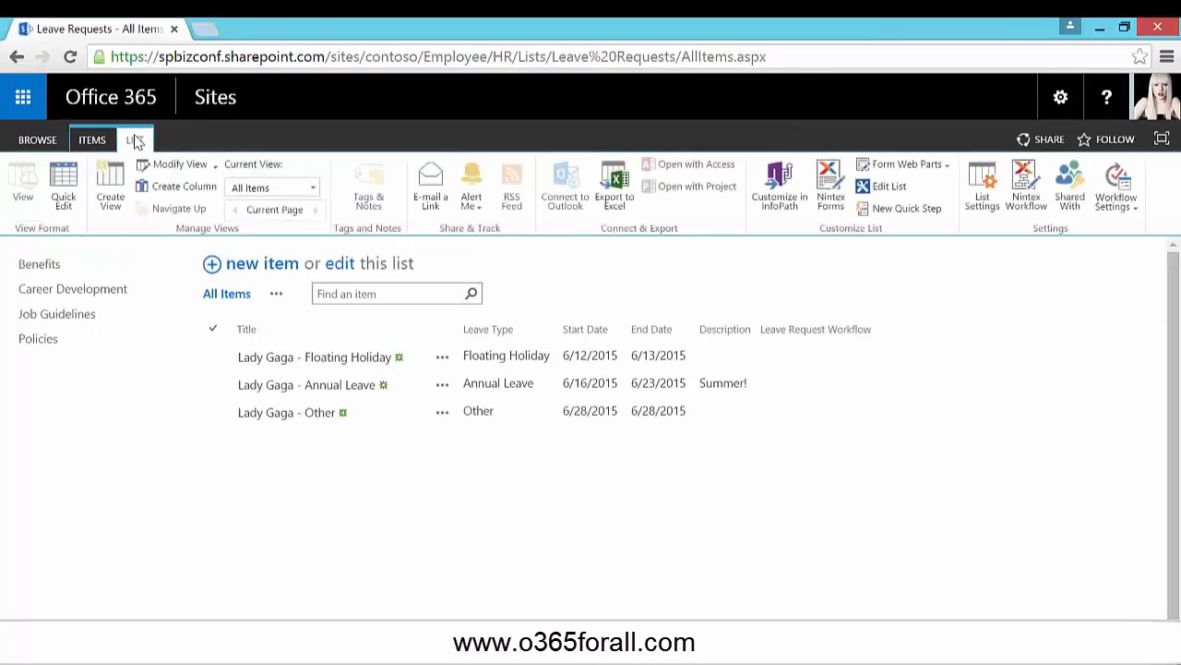
click(830, 205)
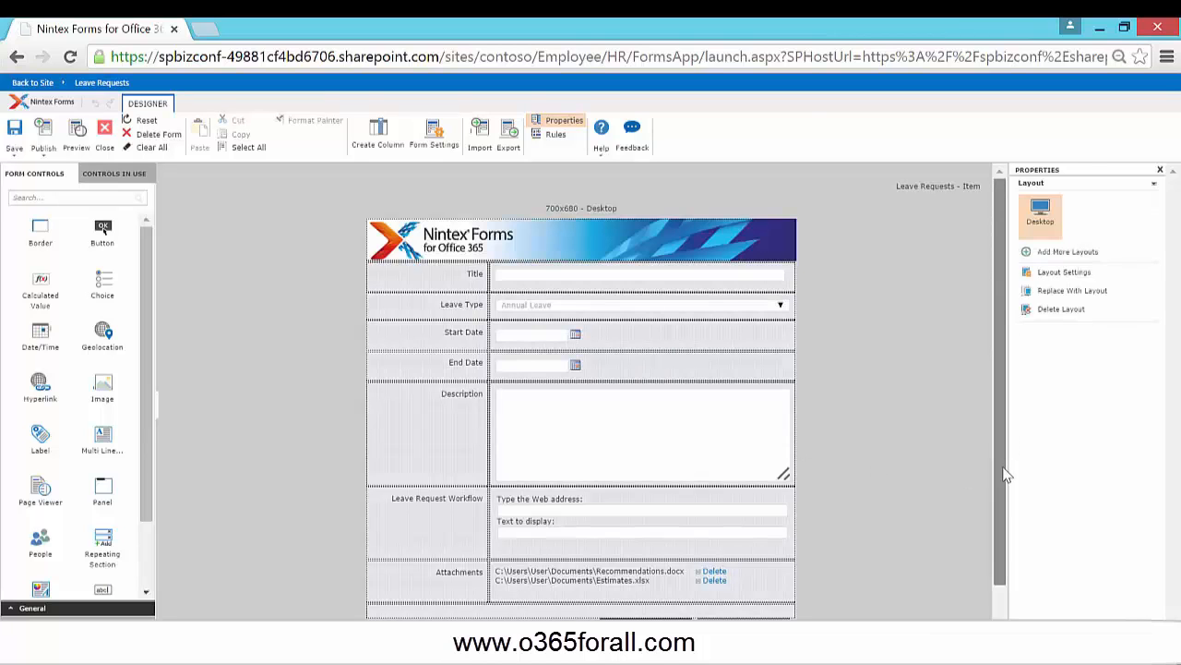
Delete the Leave Request Workflow and Attachments rows from the form layout.
scroll(1001, 474, down, 2)
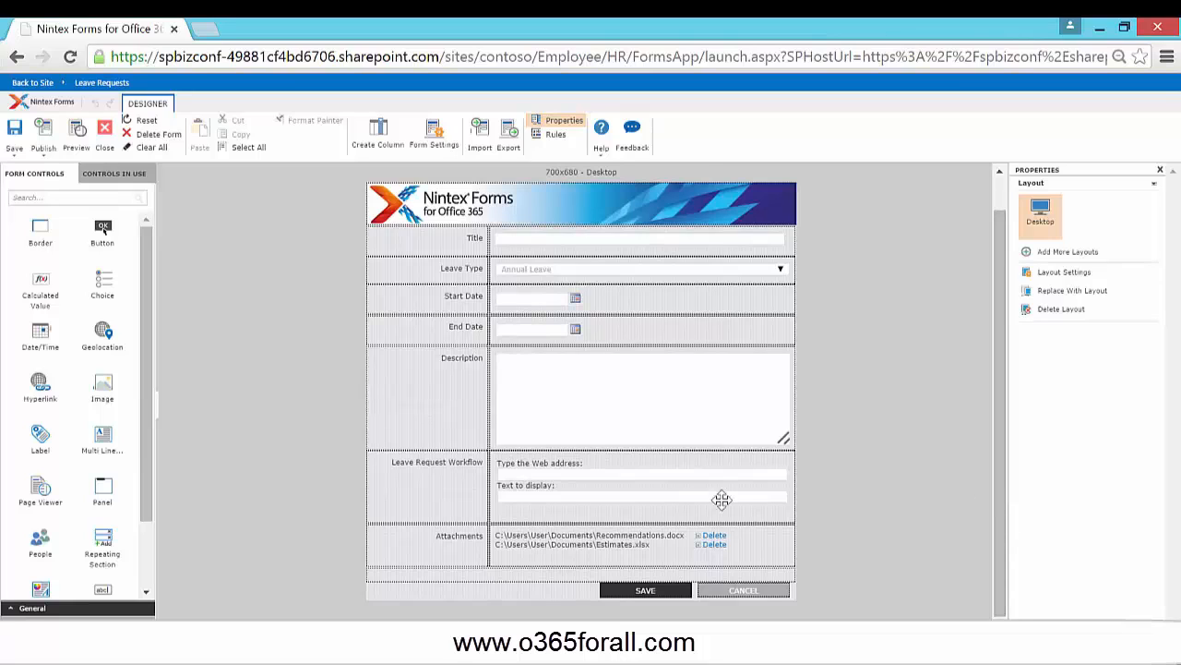
drag(324, 437, 941, 576)
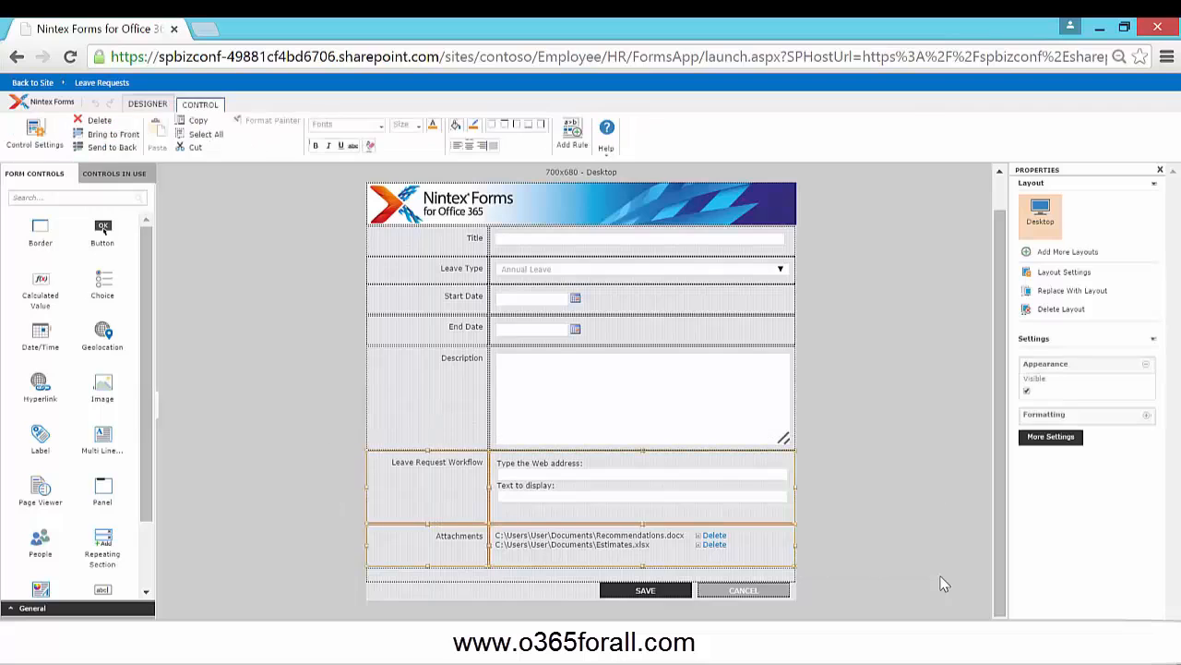
key(Delete)
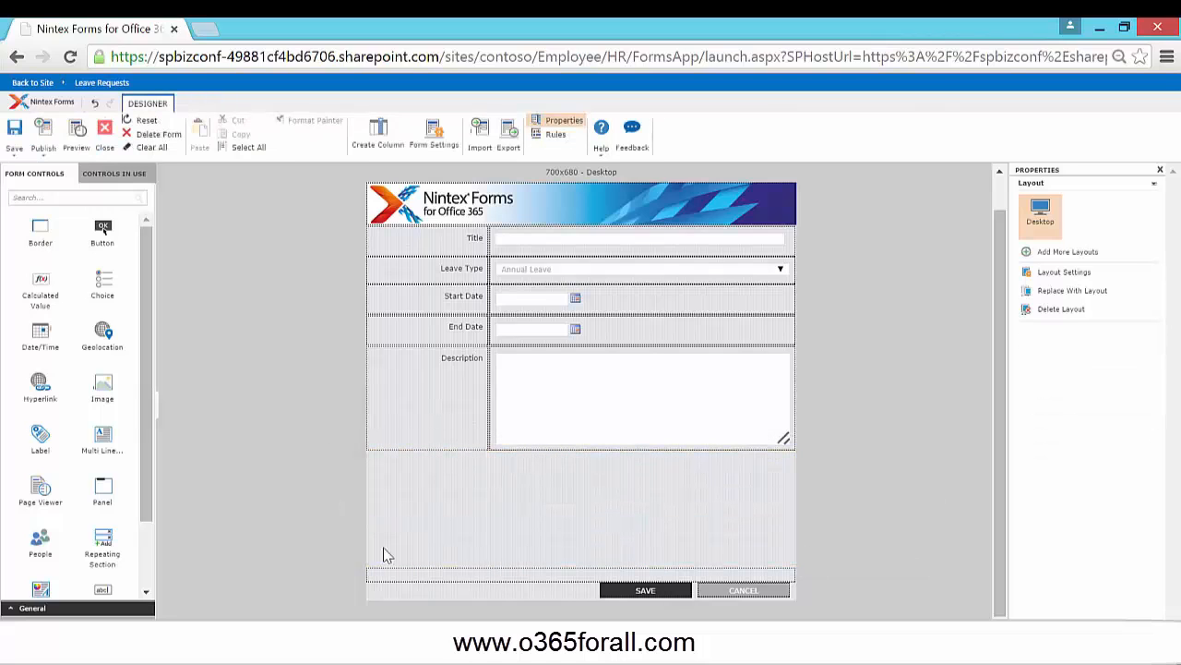
Move the Save and Cancel buttons, together with the empty label row, up directly beneath the Description row.
drag(336, 549, 869, 621)
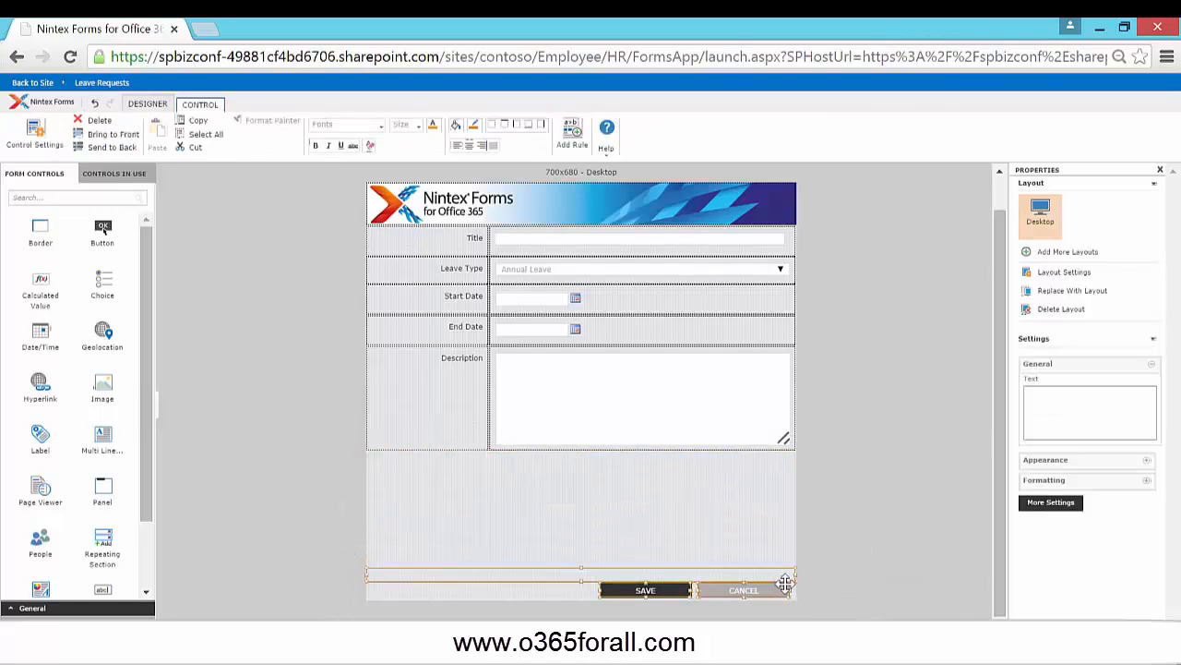
key(Up)
key(Up)
key(Up)
key(Up)
key(Up)
key(Up)
key(Up)
key(Up)
key(Up)
key(Up)
key(Up)
key(Up)
key(Up)
key(Up)
key(Up)
key(Up)
key(Up)
key(Up)
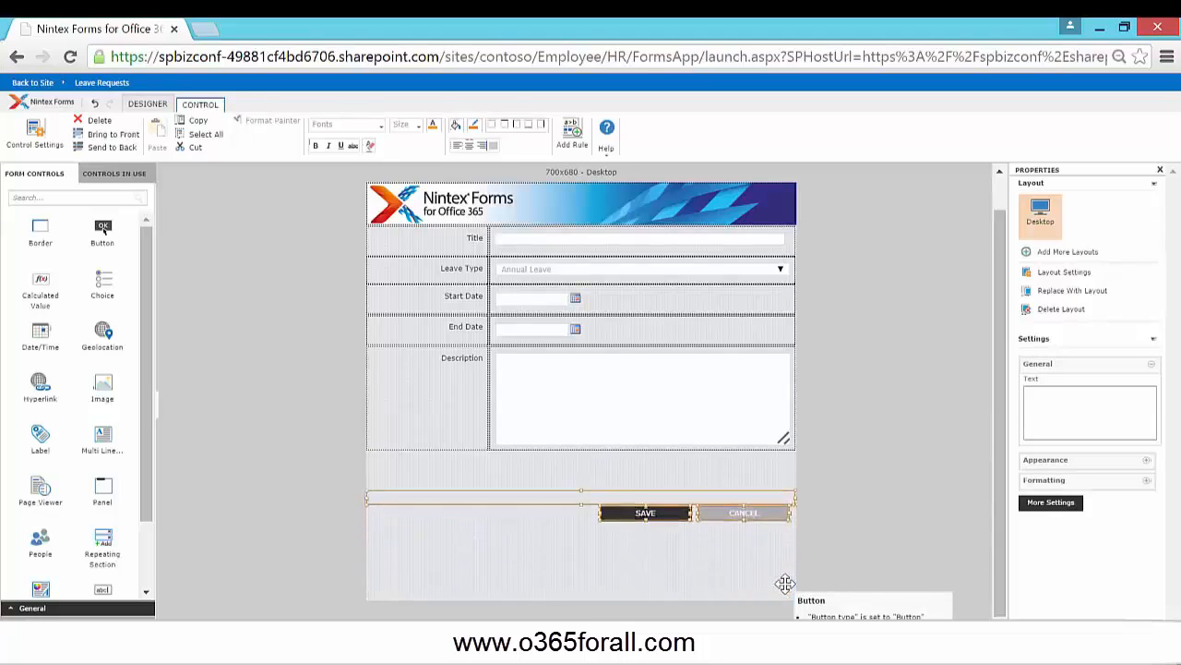
click(837, 425)
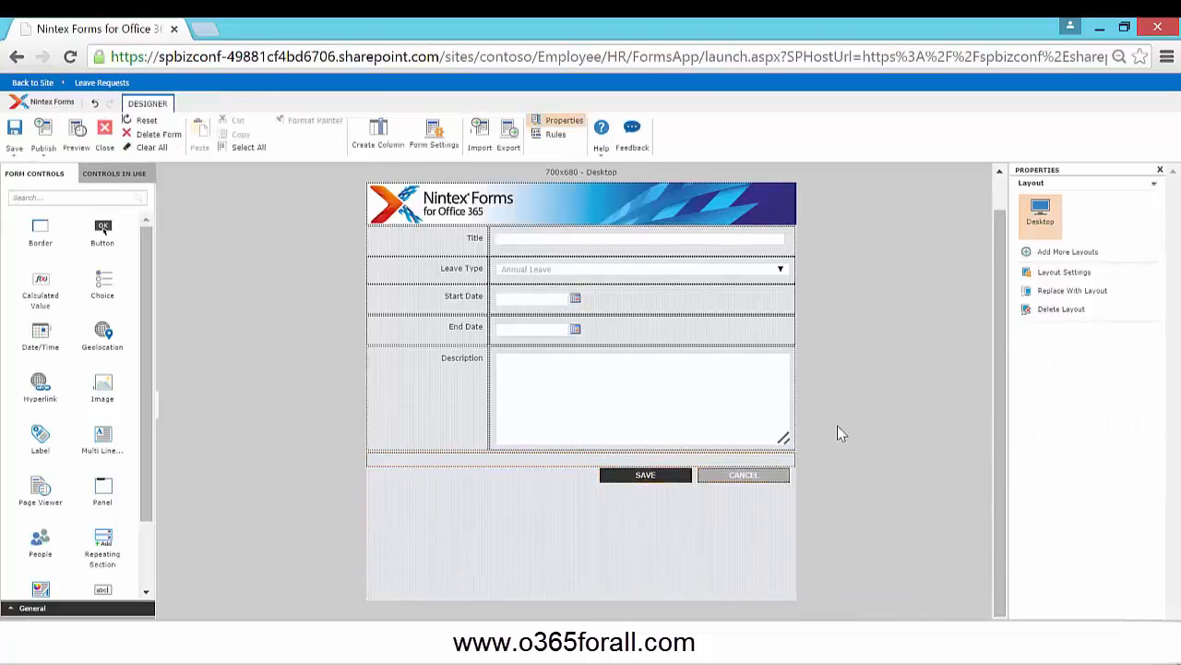
Delete the Nintex Forms banner image at the top of the form.
scroll(837, 425, up, 1)
click(487, 247)
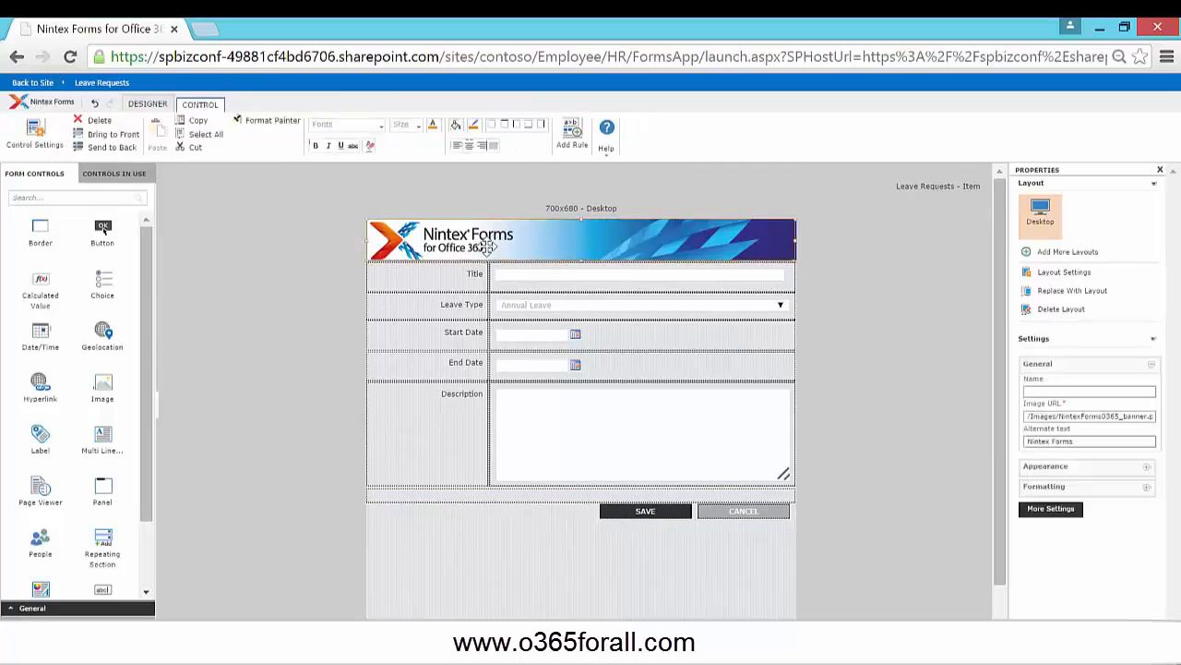
key(Delete)
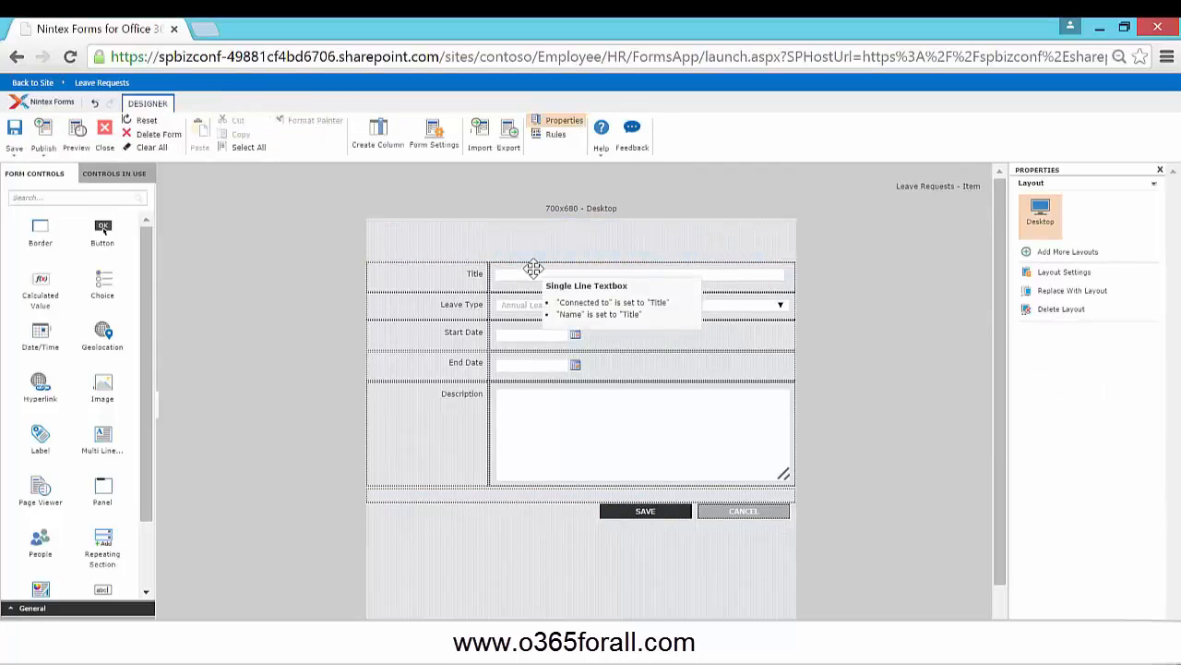
Look through the available general form controls and the controls tied to the list's columns.
drag(149, 274, 155, 369)
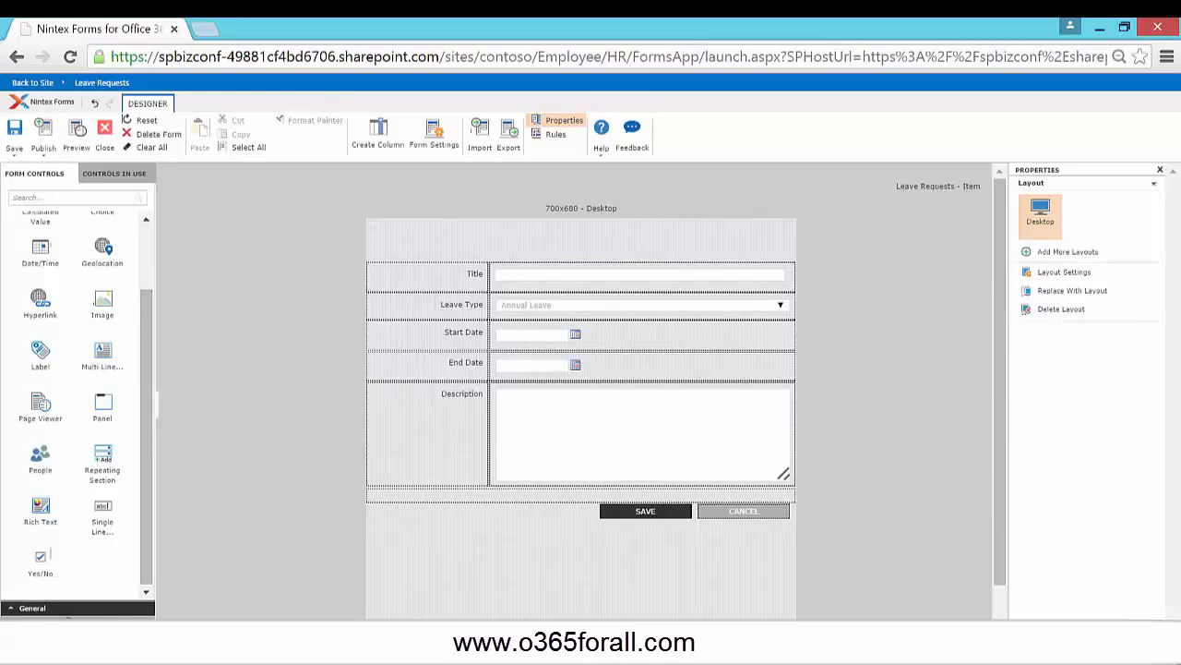
click(74, 614)
click(98, 626)
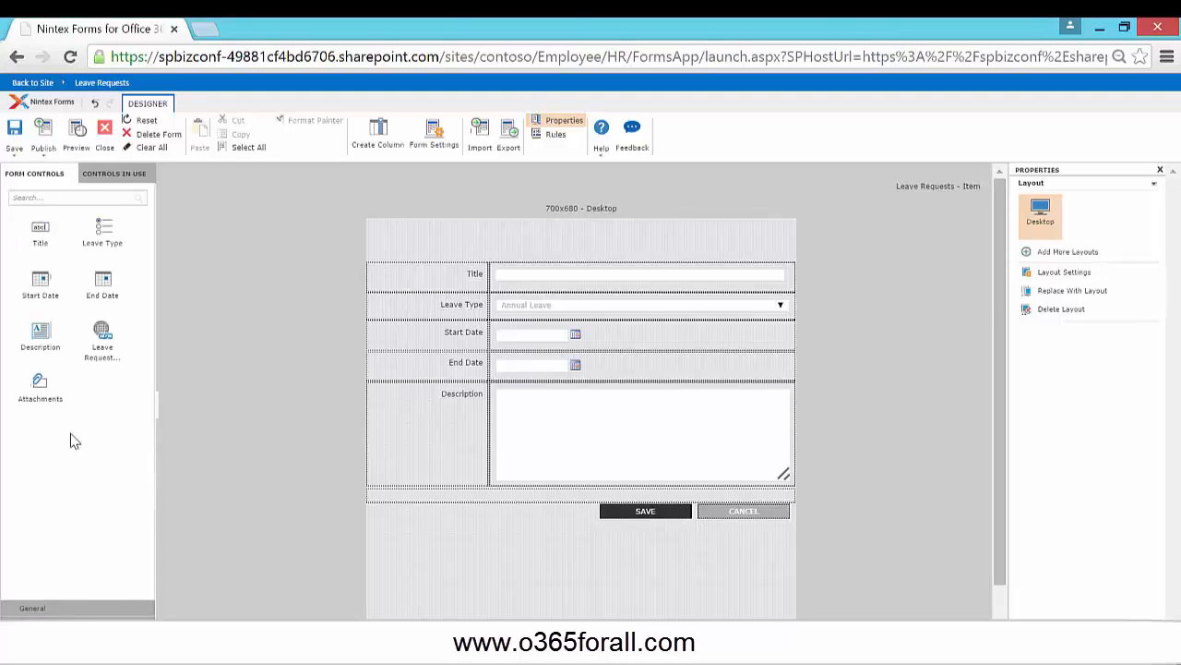
click(59, 611)
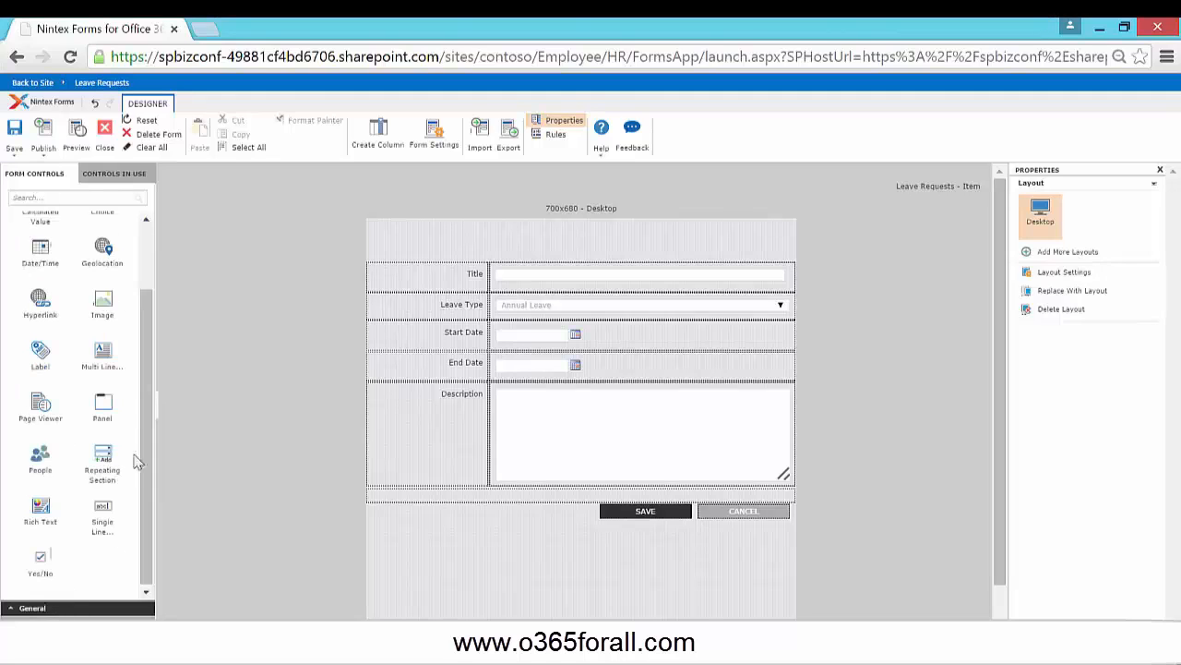
drag(109, 314, 391, 238)
double_click(402, 238)
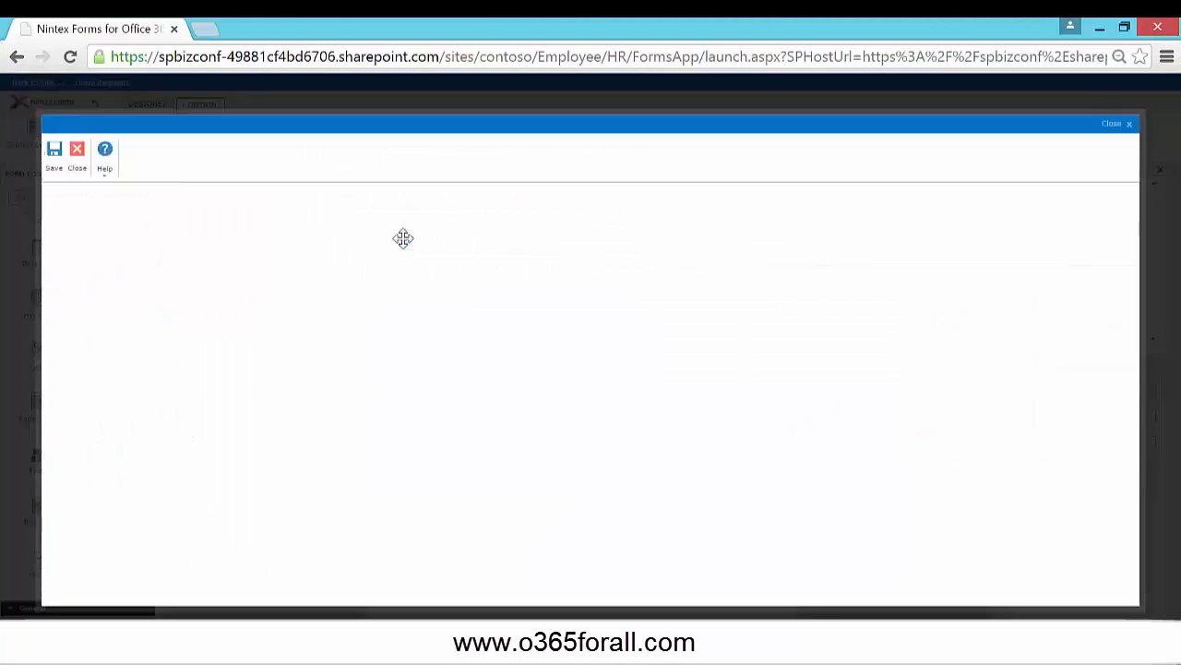
click(377, 283)
text(http://www.spbizconf.com/wp-content/uploads/2014/10/SPBiz-Logo-VSmall.png)
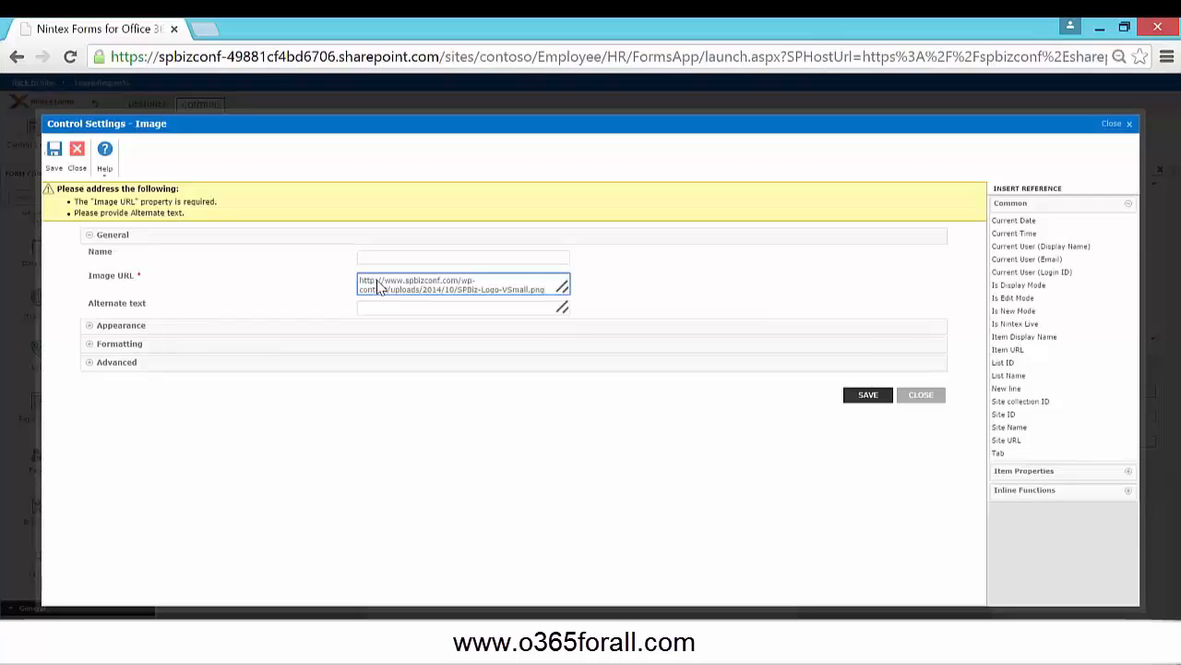
click(873, 397)
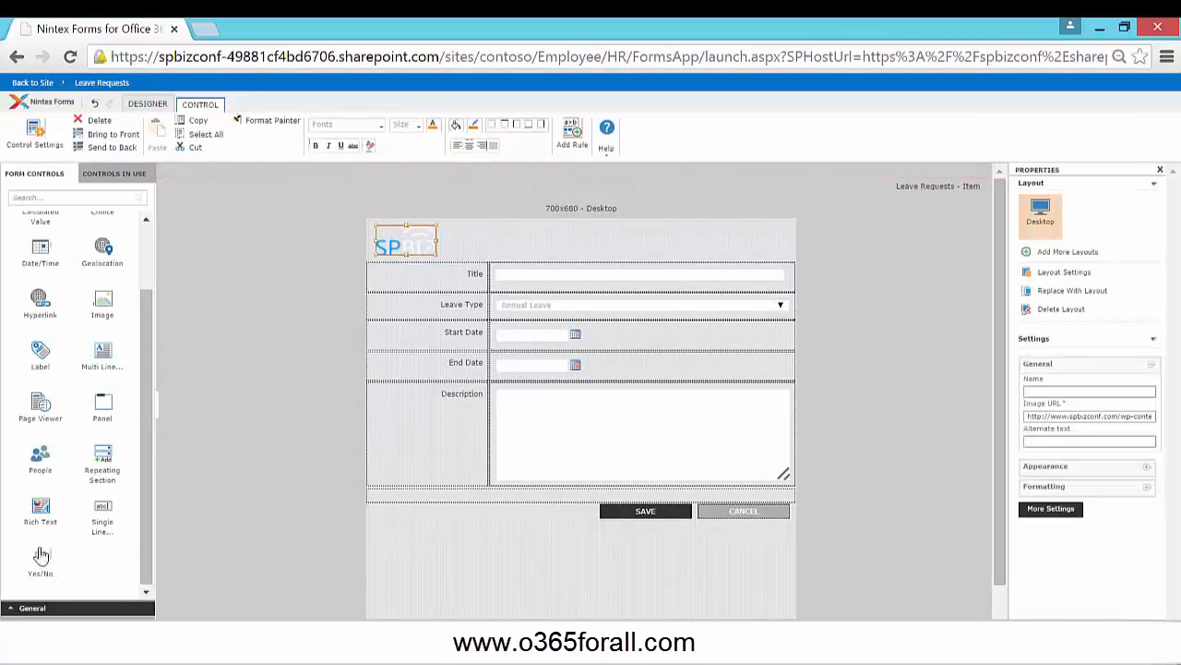
Place the Attachments control below the Save and Cancel buttons, and undo the placement.
click(35, 608)
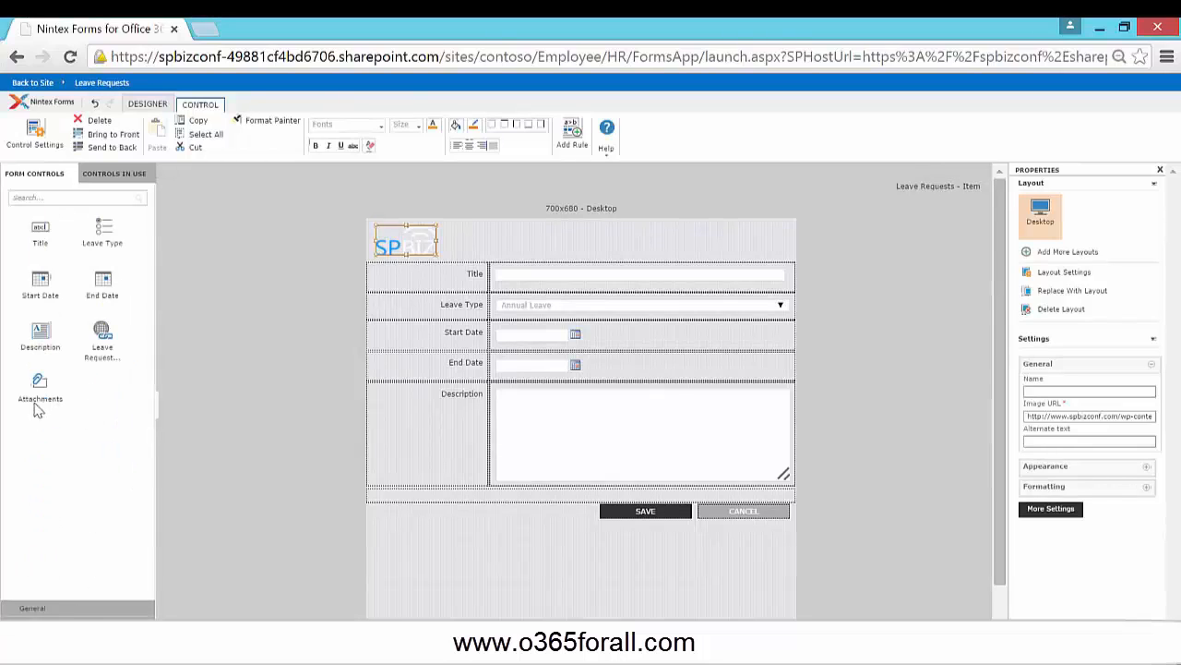
drag(36, 411, 485, 559)
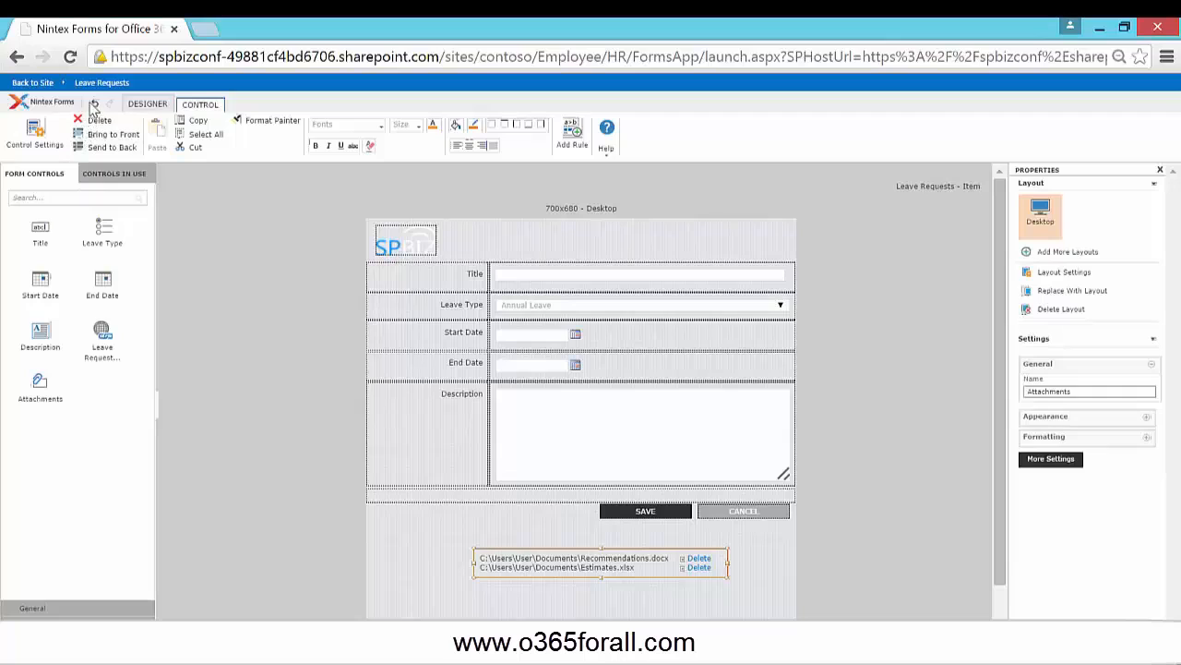
click(92, 106)
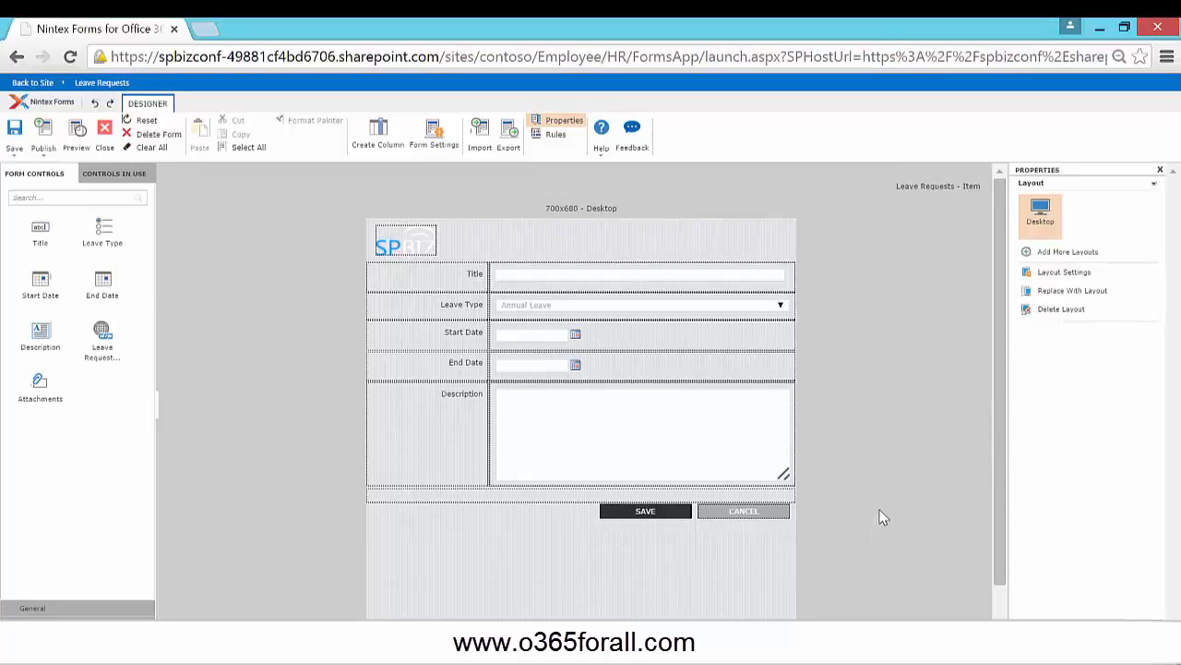
Add a rule named "RED!" with rule type Formatting to the form's Save button.
click(631, 510)
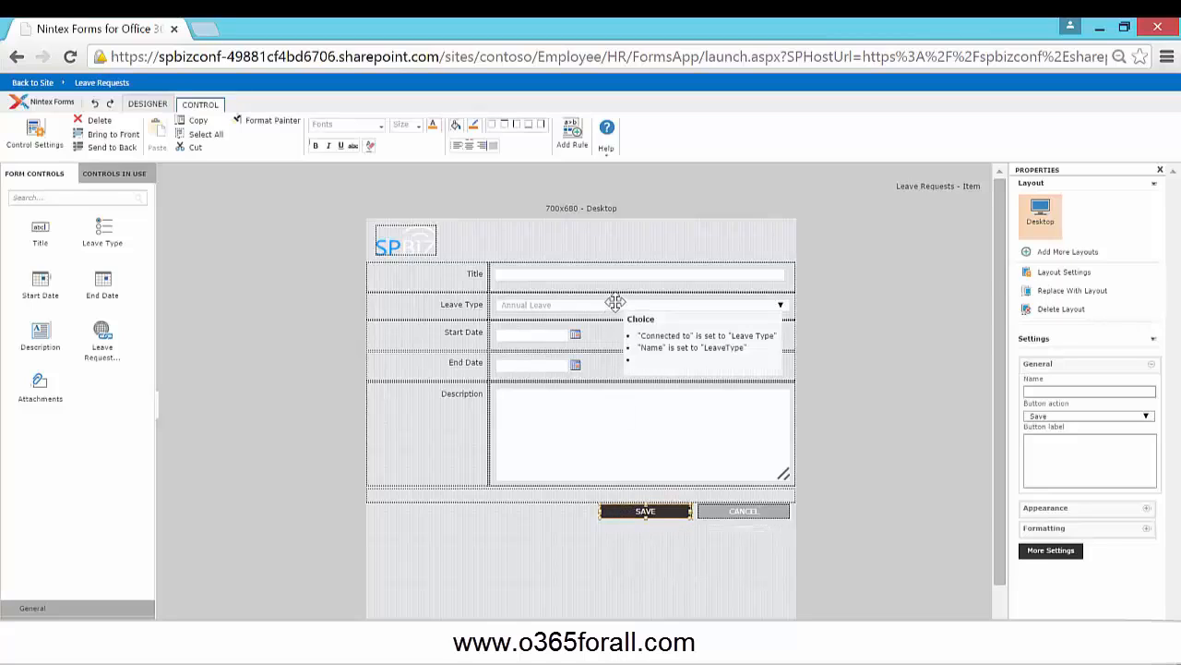
click(572, 134)
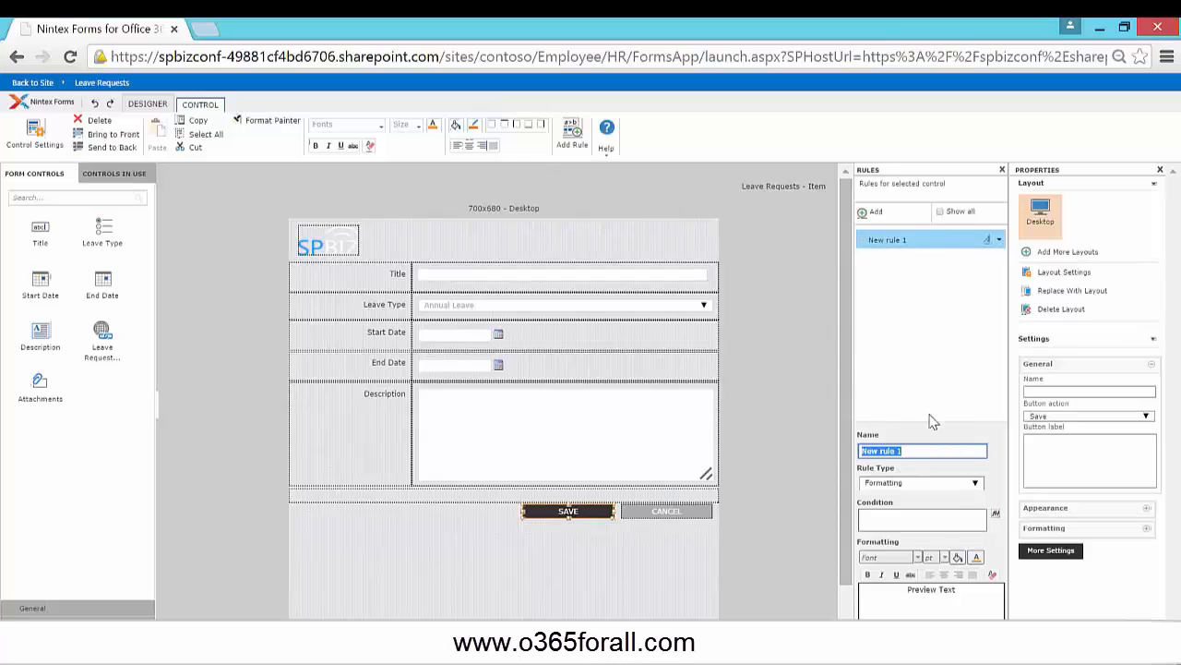
text(RED!)
click(978, 483)
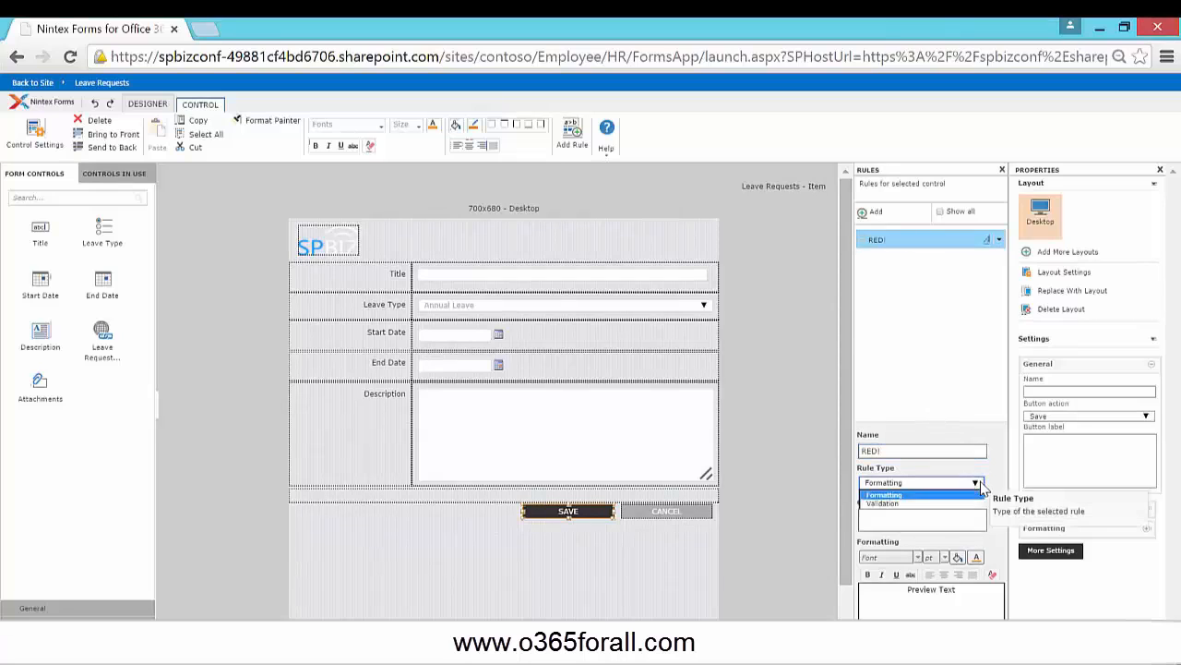
click(979, 494)
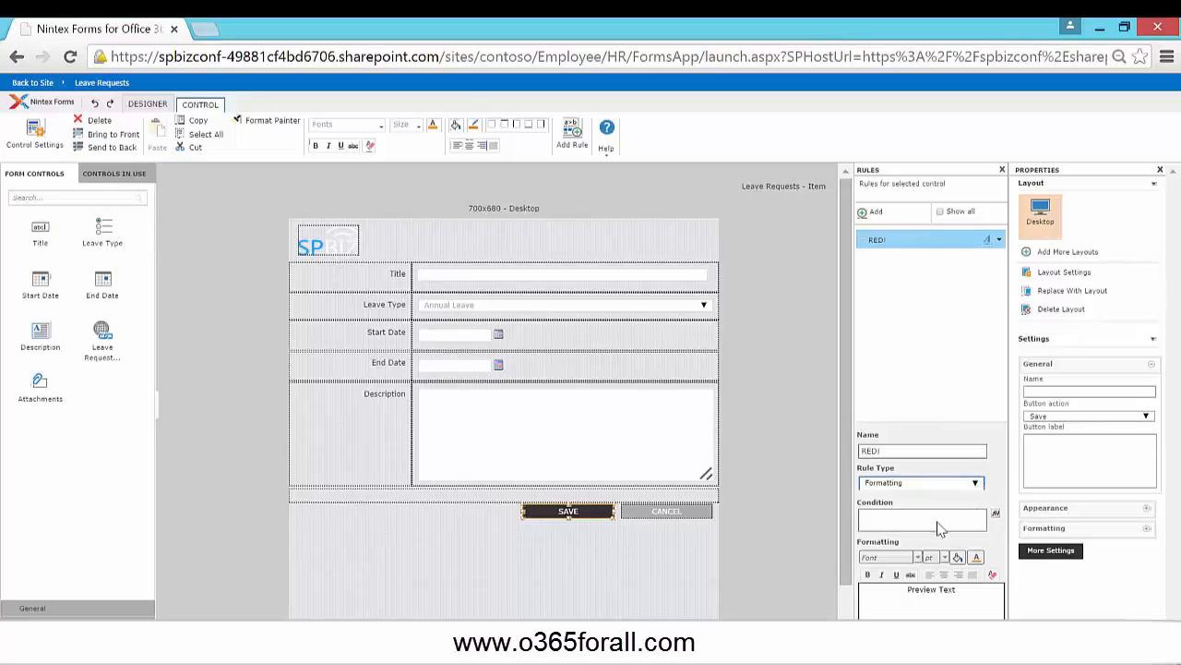
Build the rule's condition as Leave Type == "Sick Leave" with the Formula Builder.
click(967, 523)
click(994, 513)
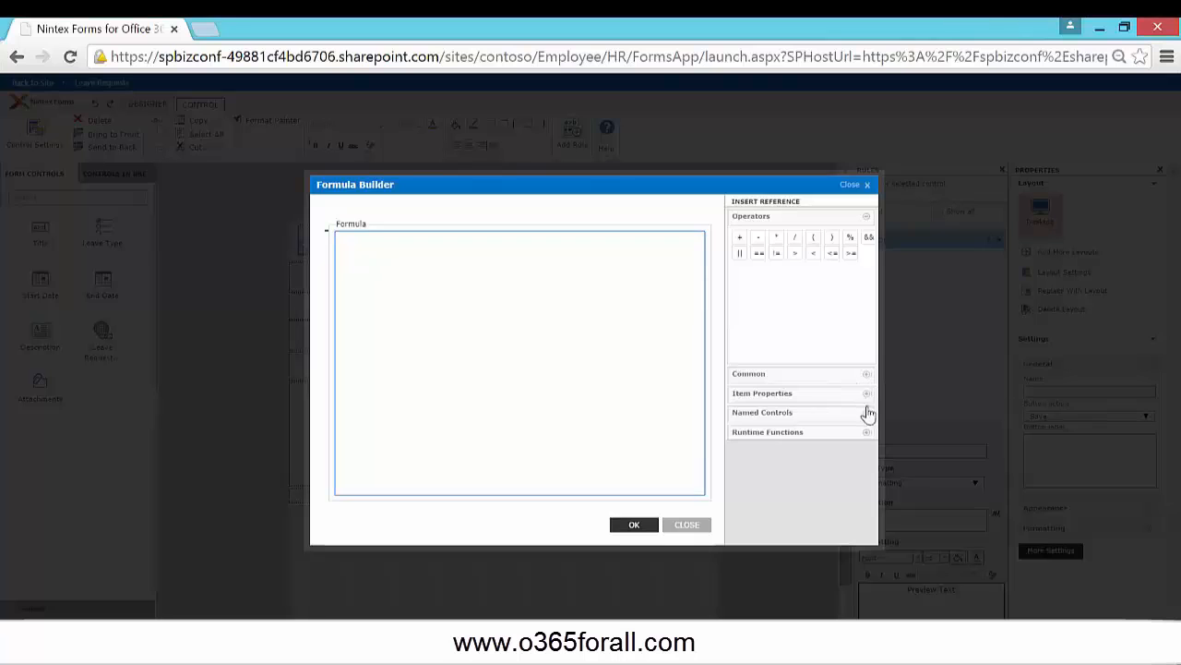
click(786, 394)
scroll(802, 383, down, 3)
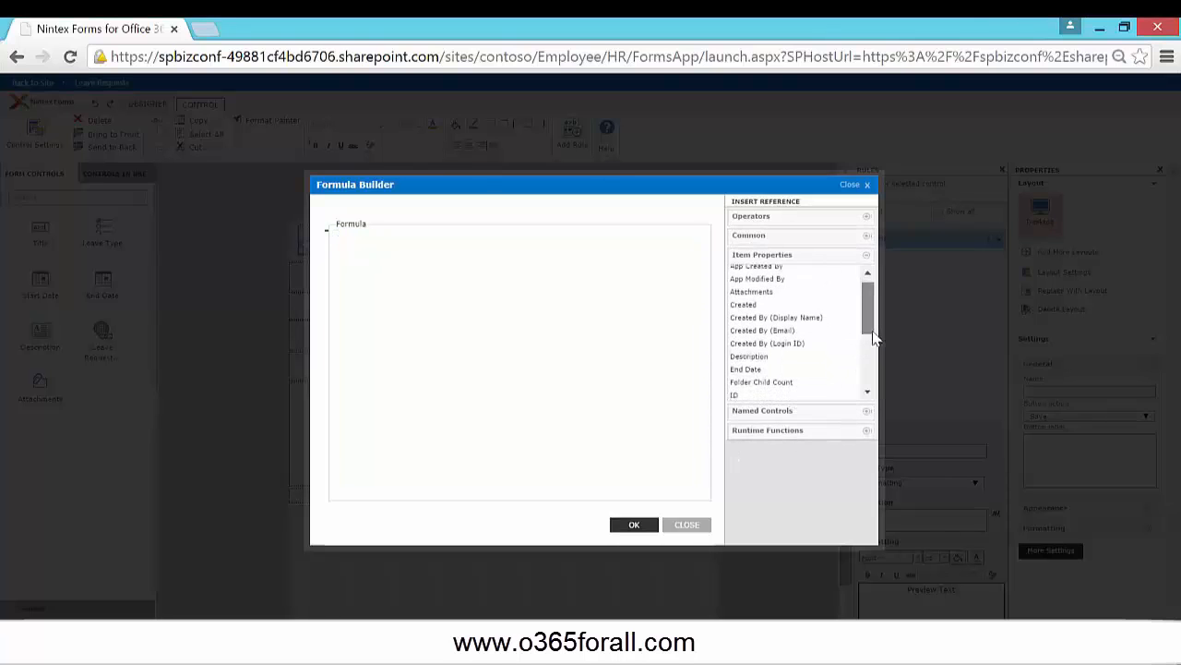
double_click(749, 362)
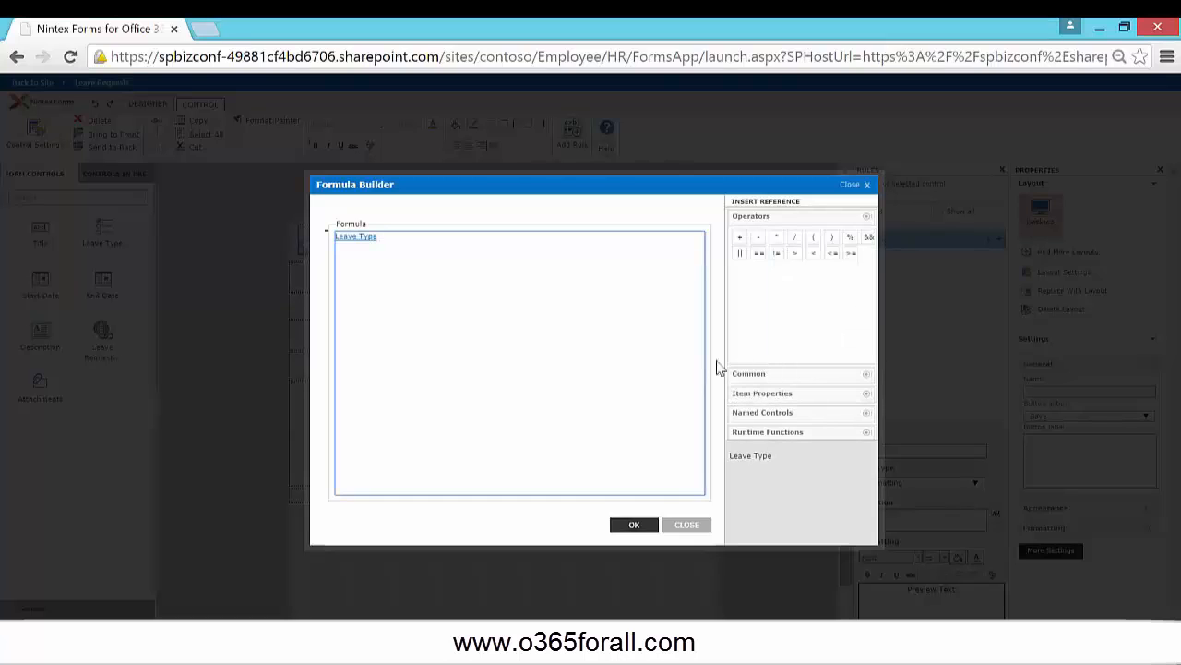
click(758, 253)
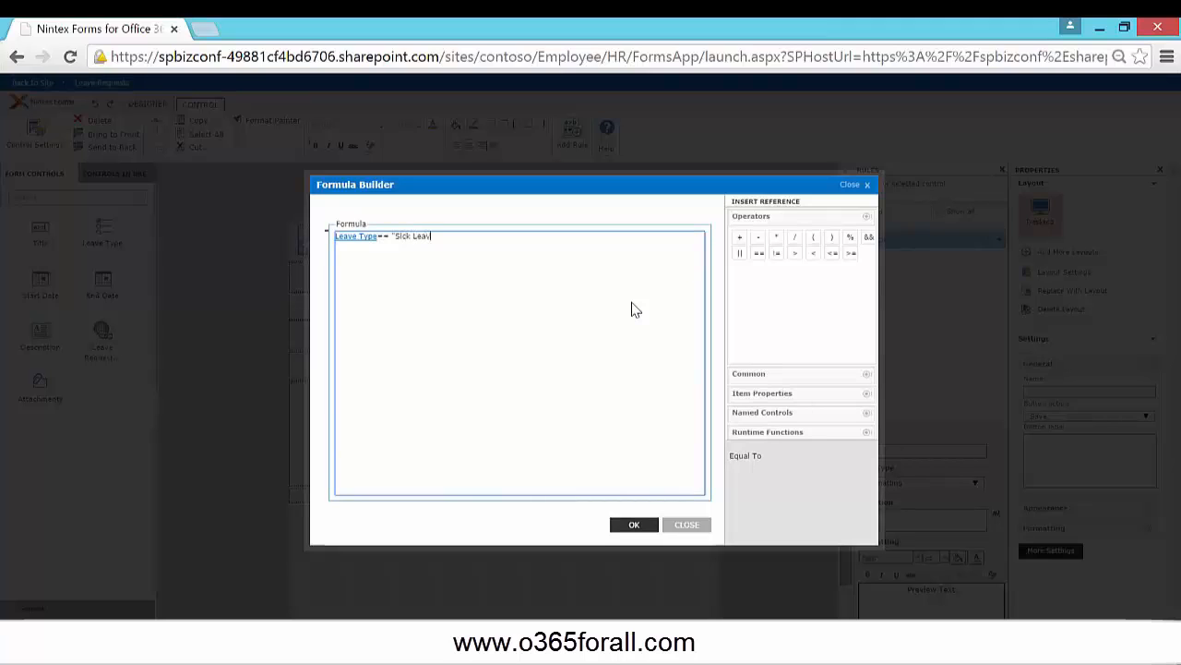
click(639, 524)
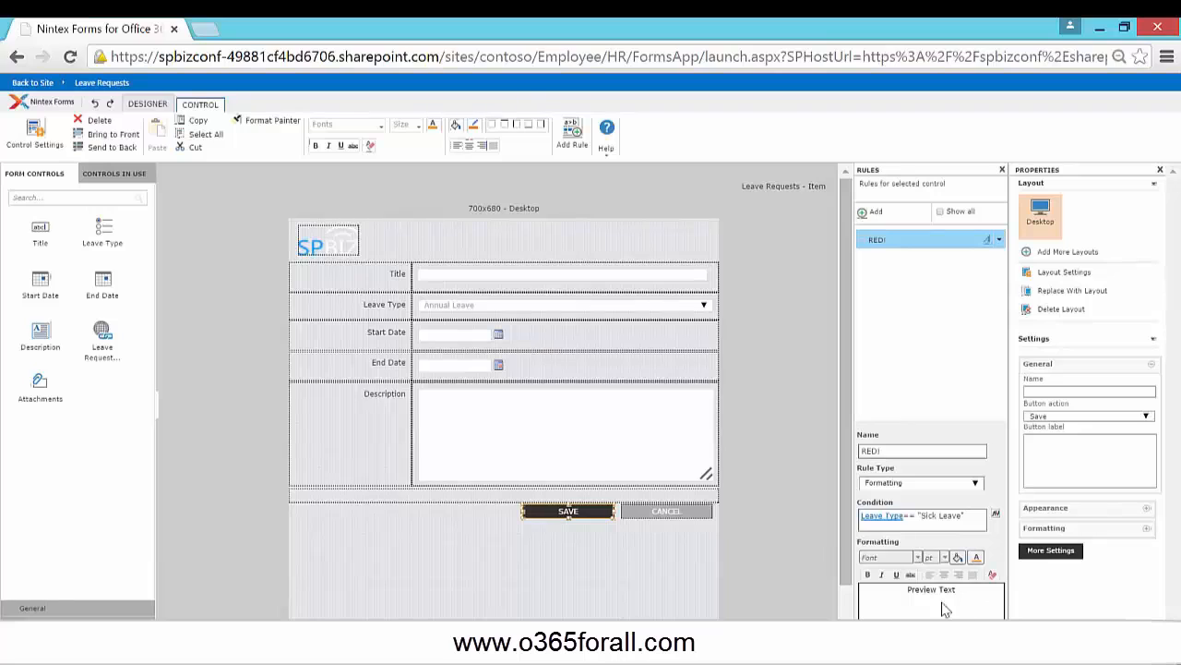
Set the background color of the RED! rule's formatting to bright red.
click(976, 556)
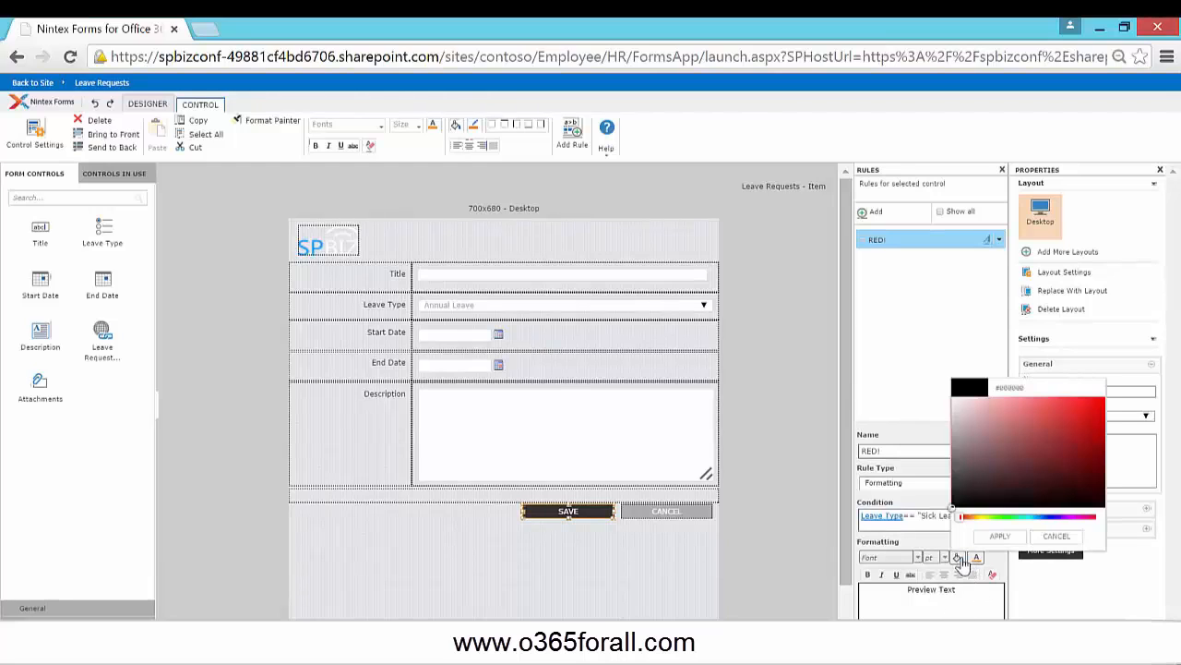
click(1104, 407)
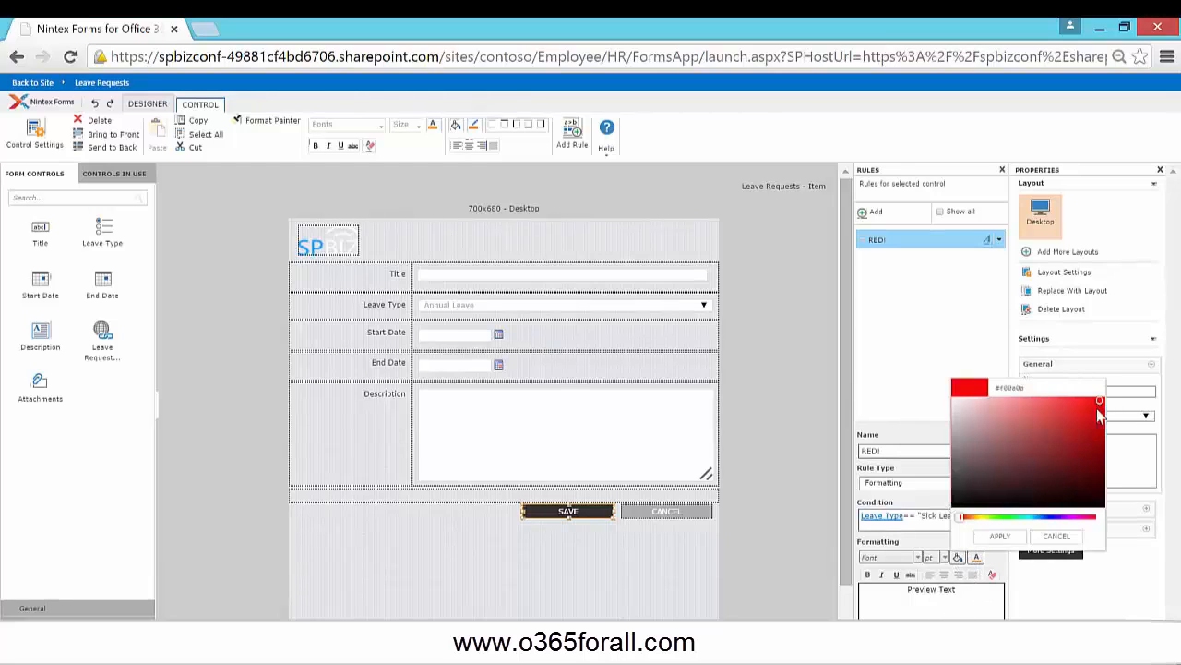
click(999, 536)
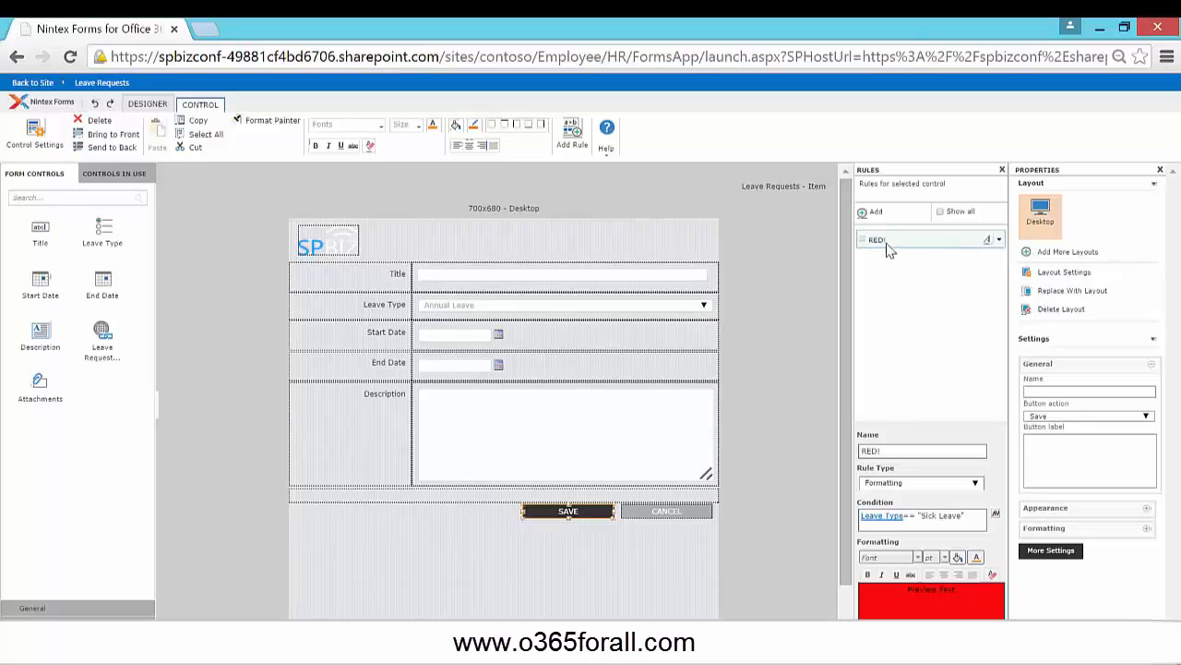
Add an iPad layout and a Smart Phone layout to the form.
click(802, 449)
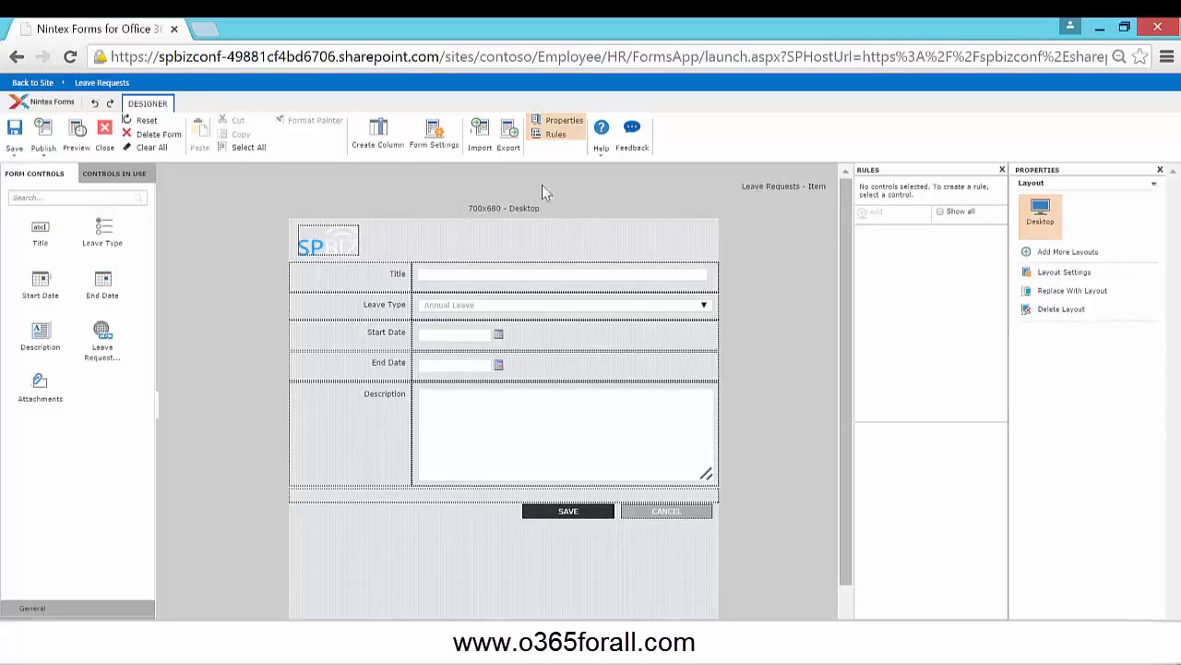
click(1074, 255)
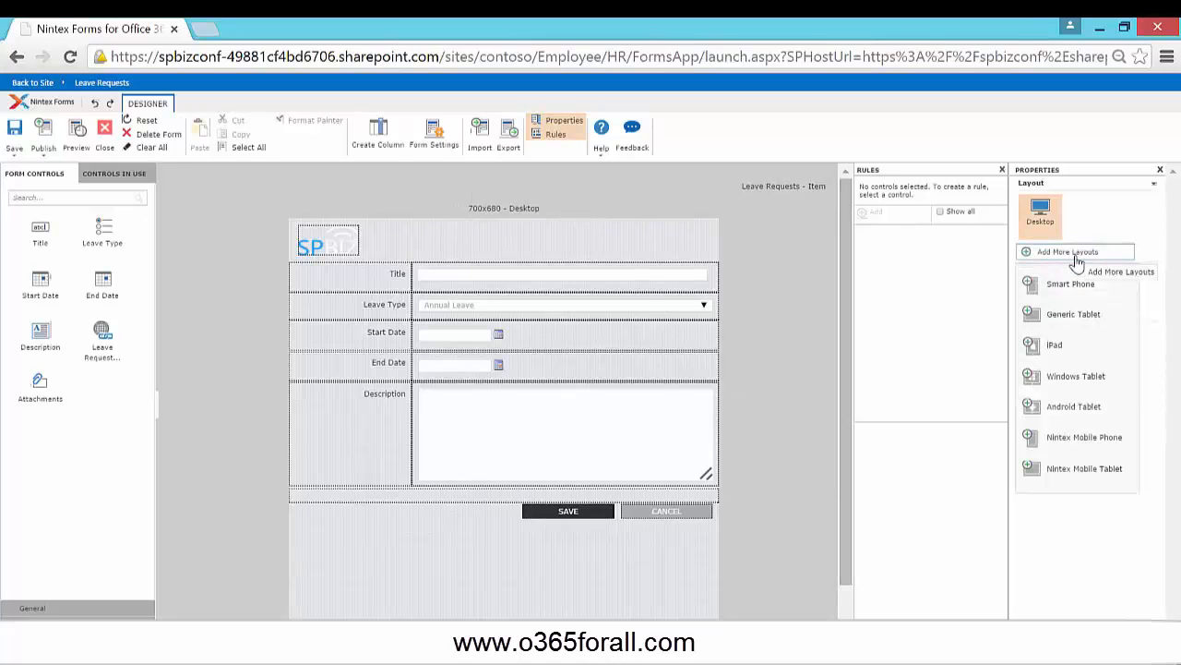
click(1069, 345)
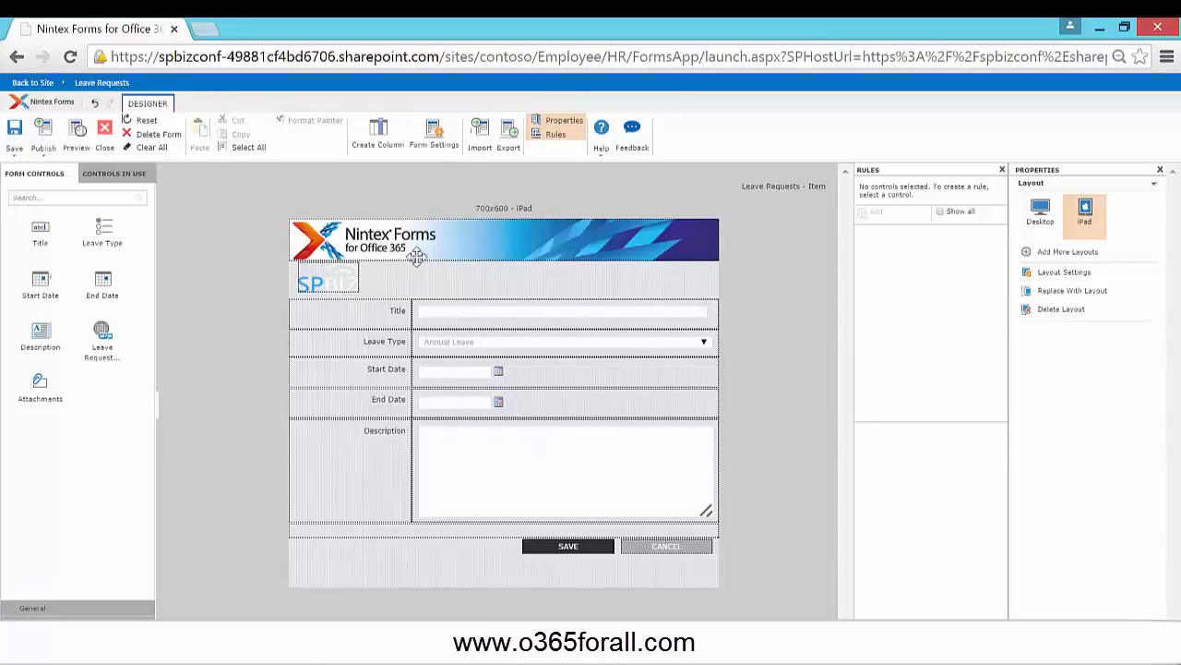
mouse_move(383, 265)
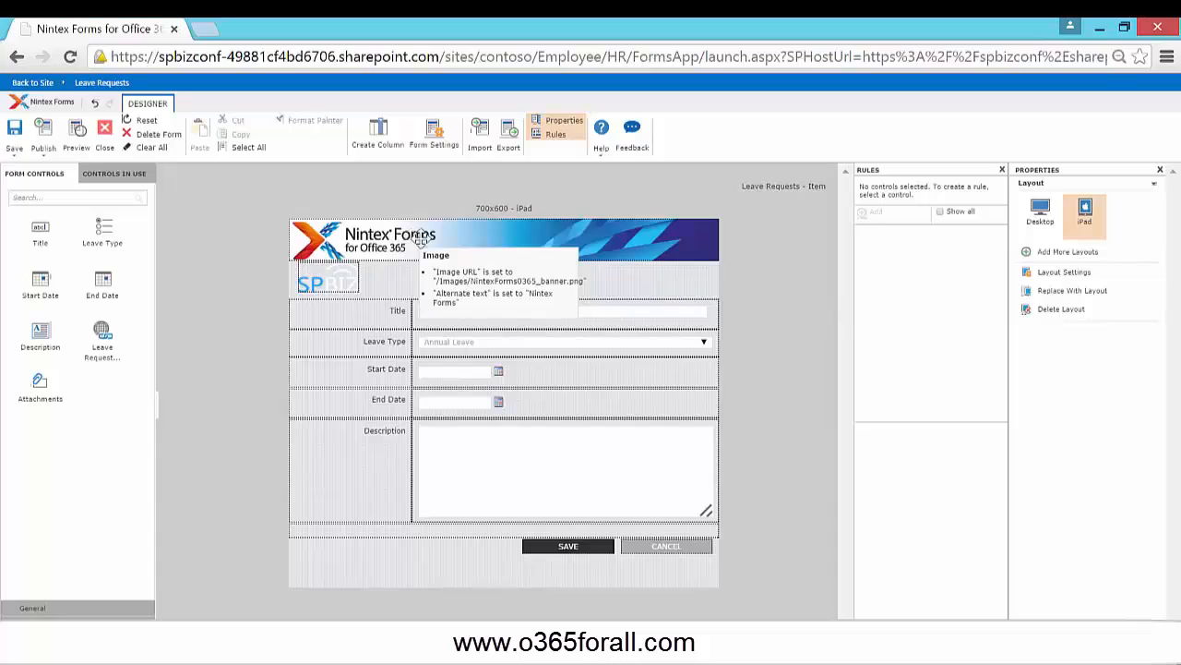
click(1080, 254)
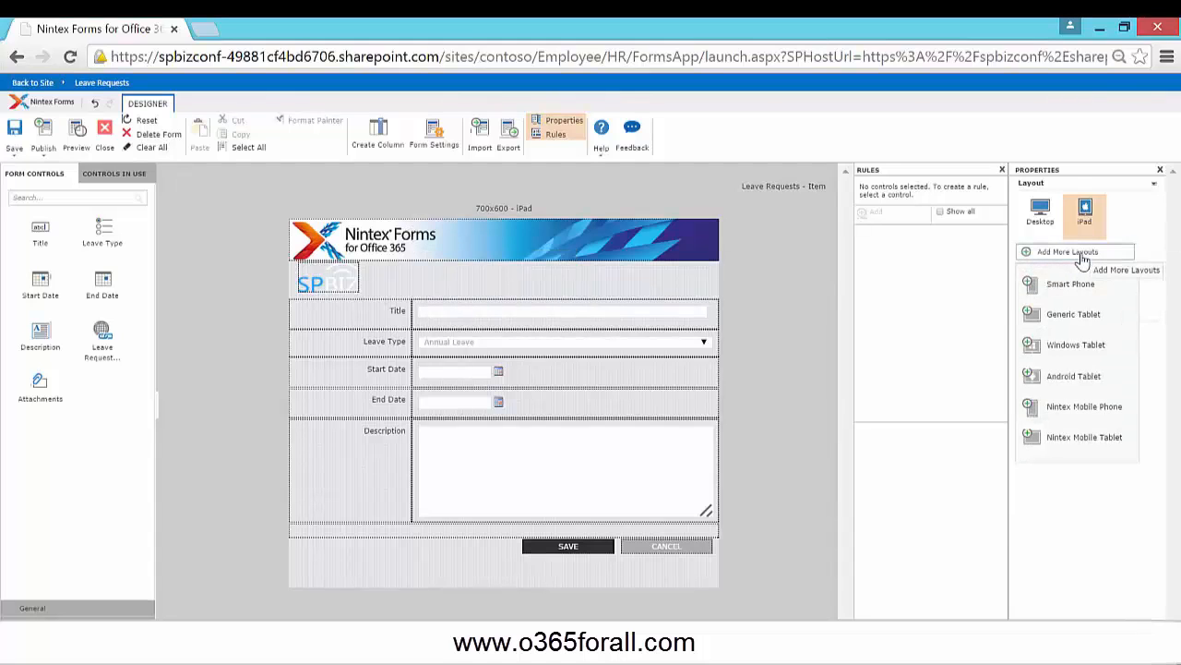
click(1084, 288)
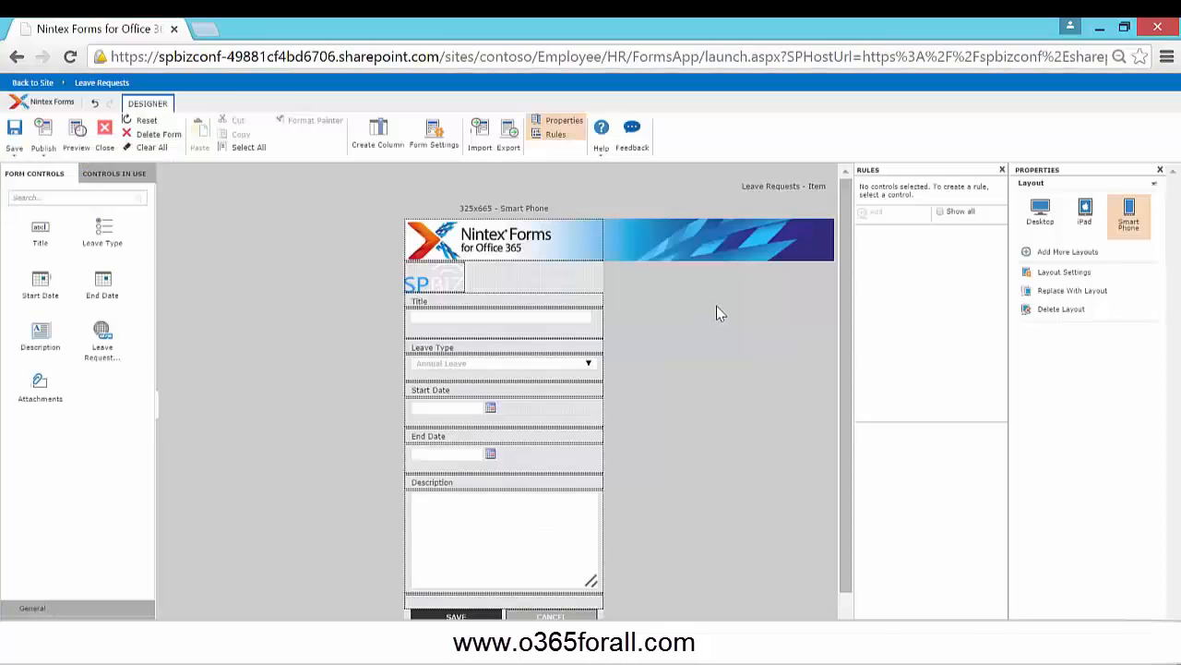
Delete the Nintex Forms banner from the Smart Phone layout and move the SPBIZ logo up into its place.
click(566, 243)
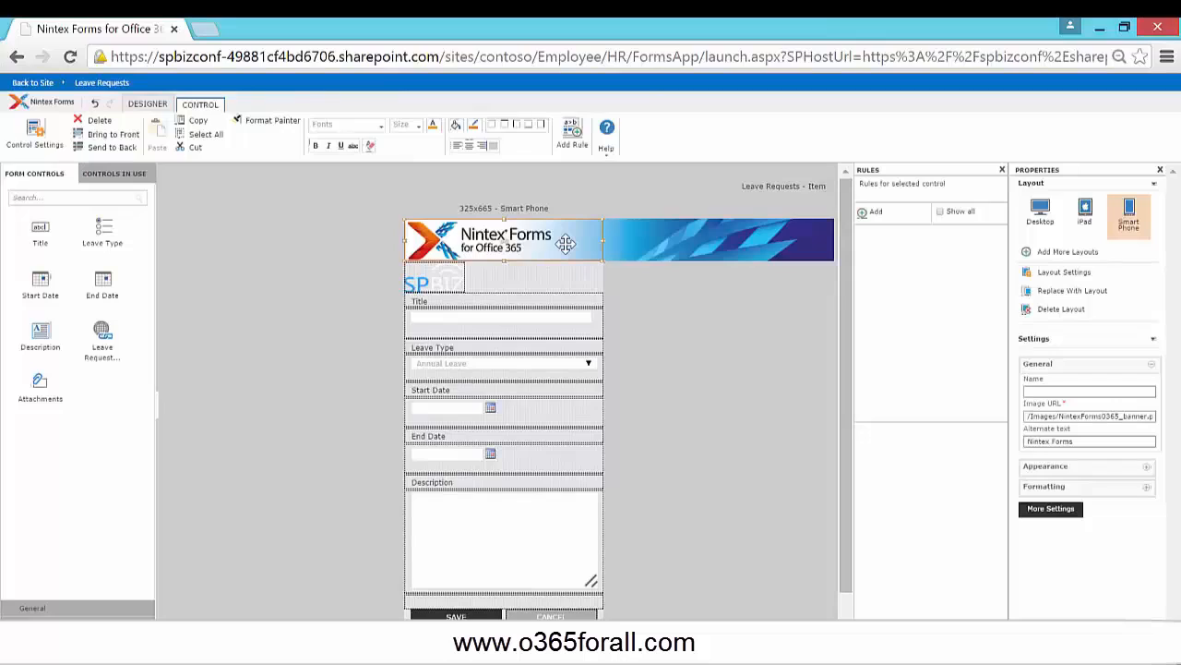
key(Delete)
drag(443, 270, 444, 225)
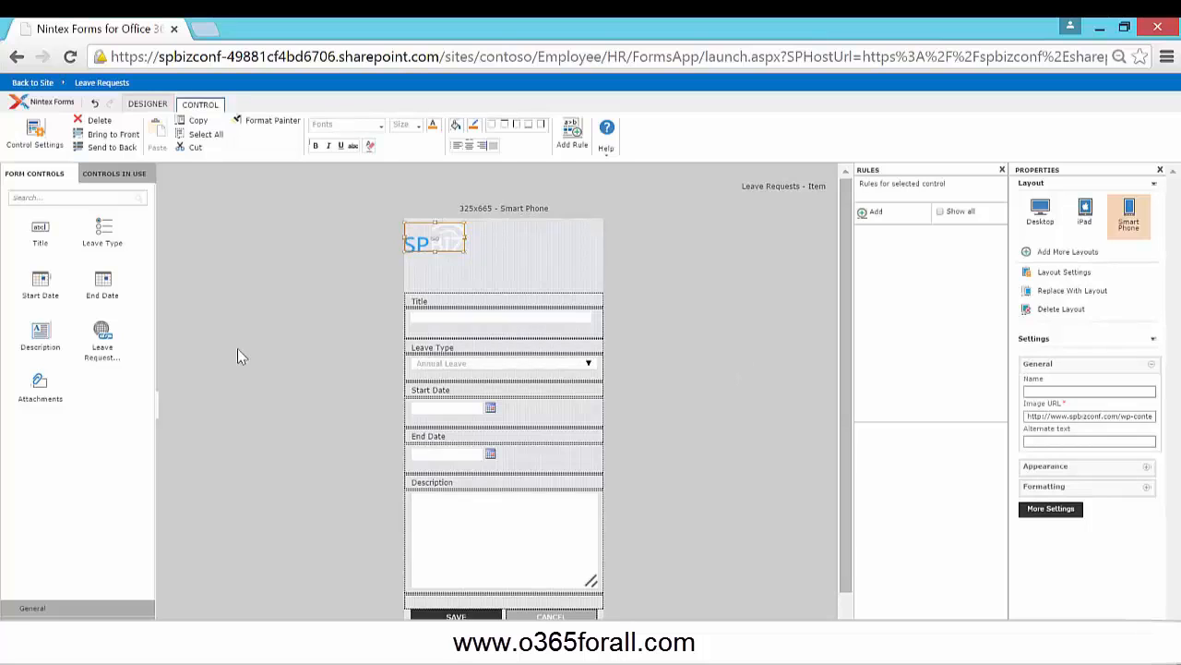
Publish the Leave Requests form and dismiss the confirmation.
click(149, 107)
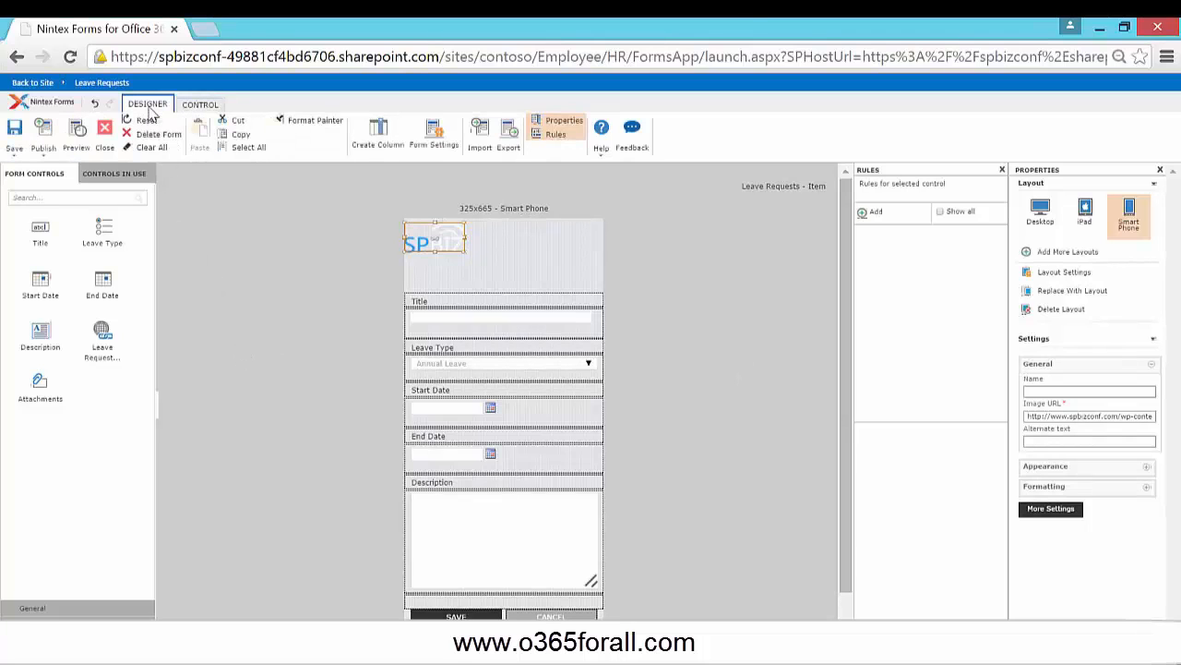
click(44, 155)
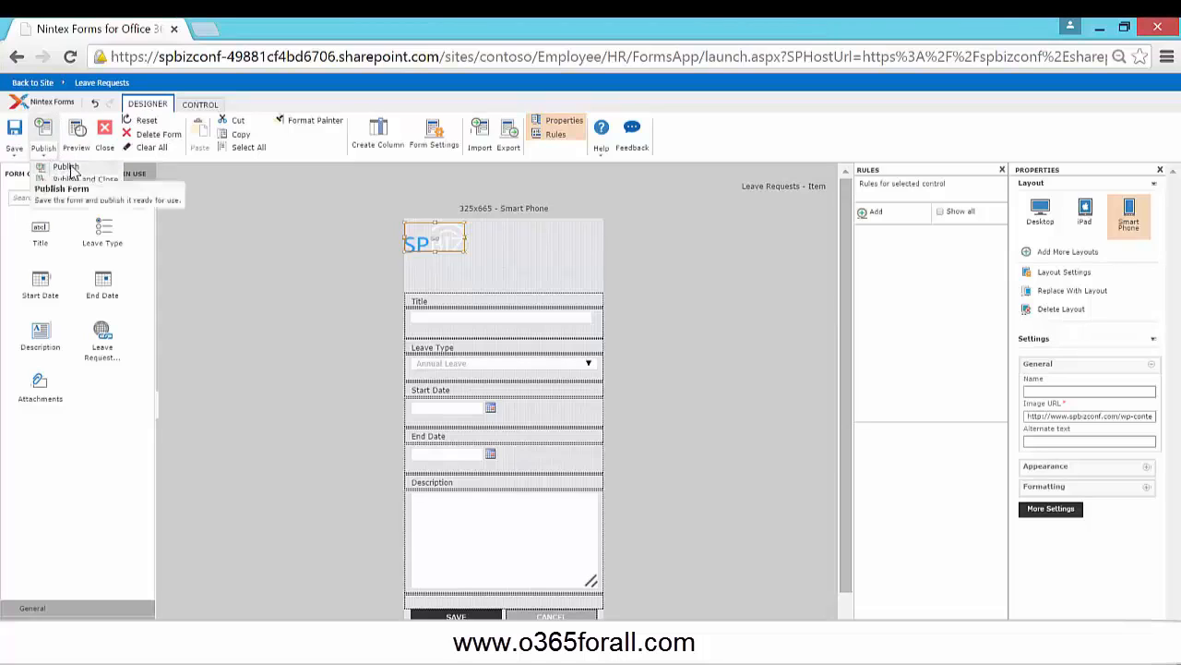
click(67, 168)
click(679, 481)
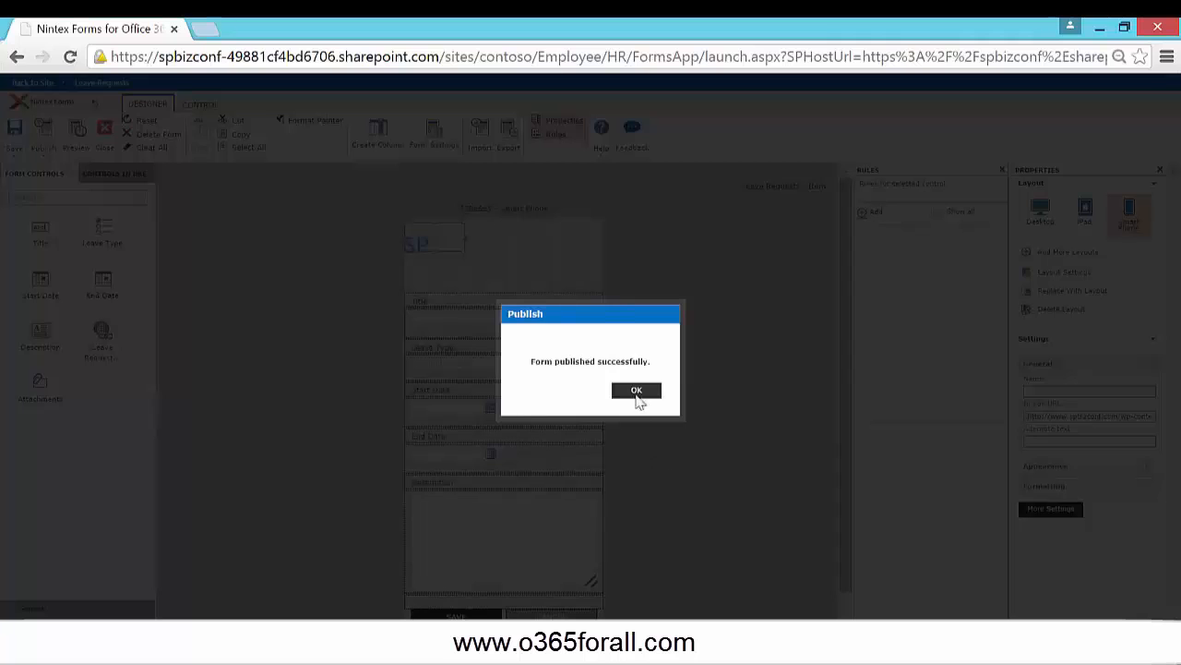
click(637, 392)
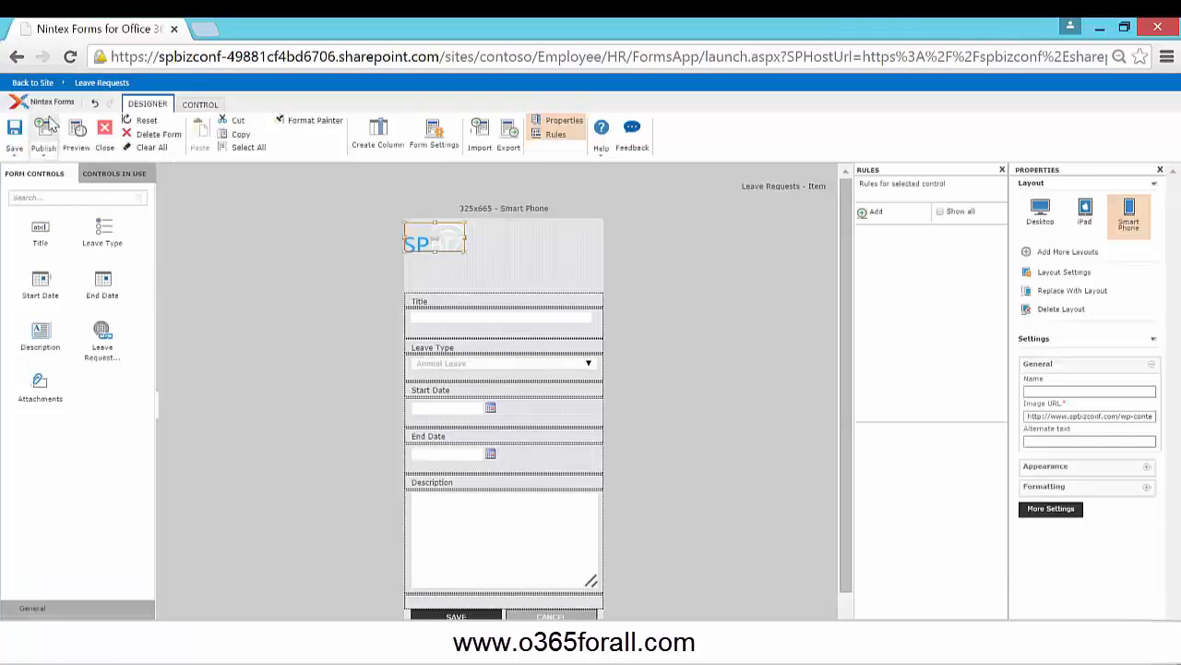
Return to the HR leave page, reload it and open a new Leave Requests item to review the published form.
right_click(16, 56)
click(66, 105)
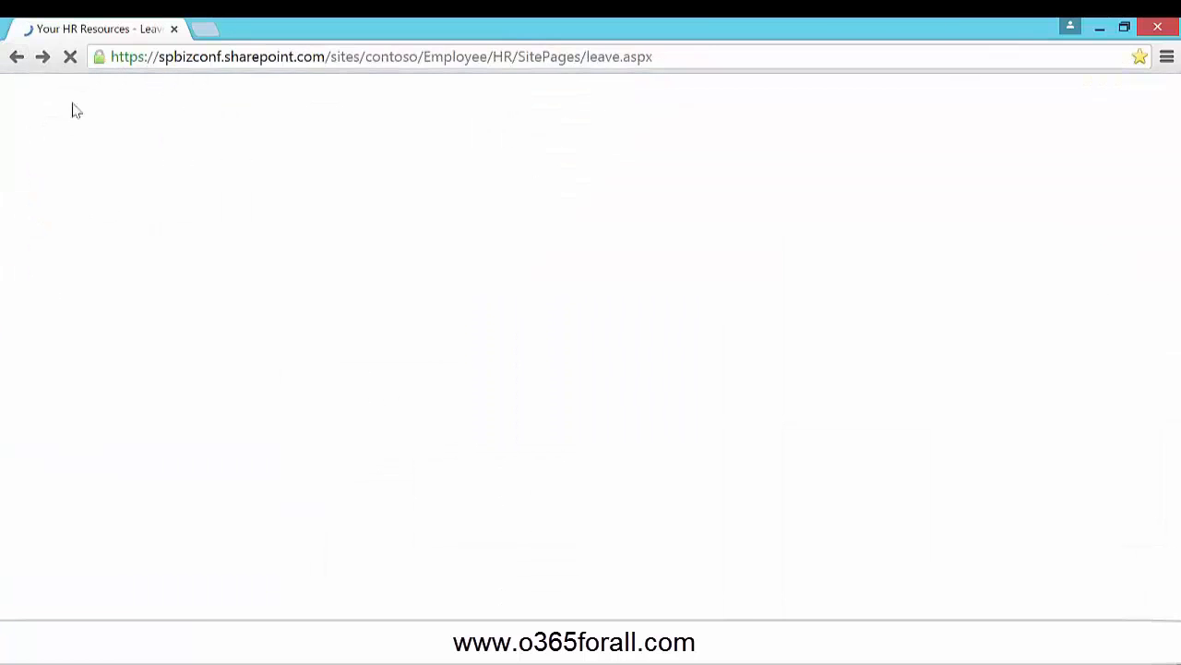
key(F5)
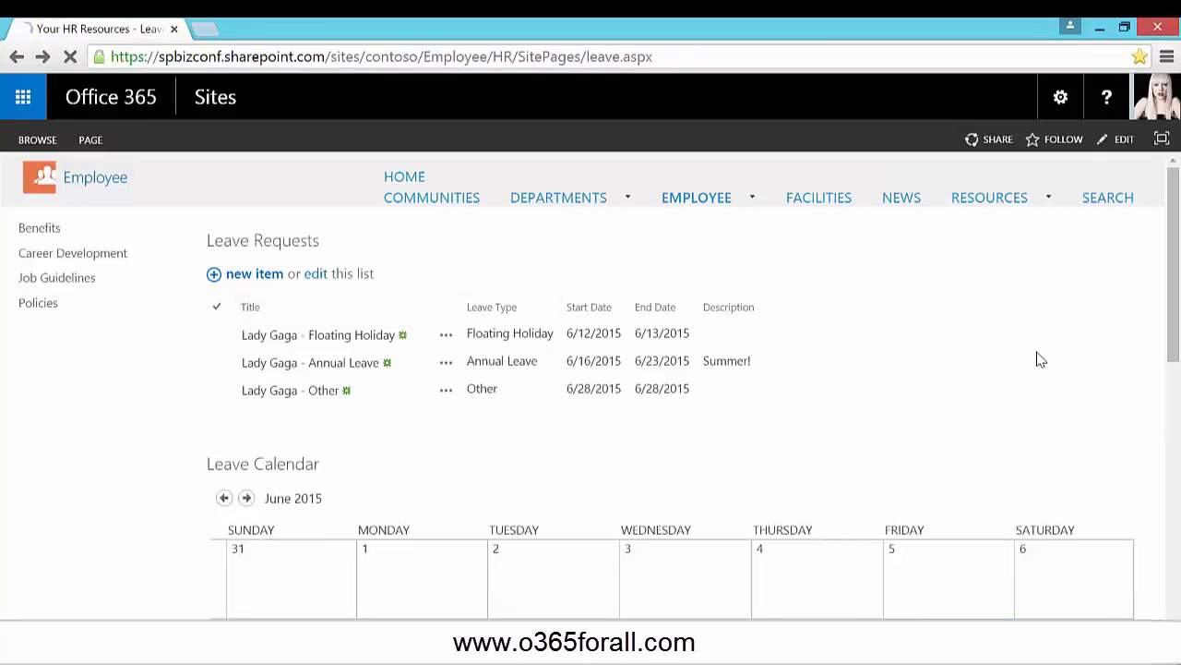
click(247, 277)
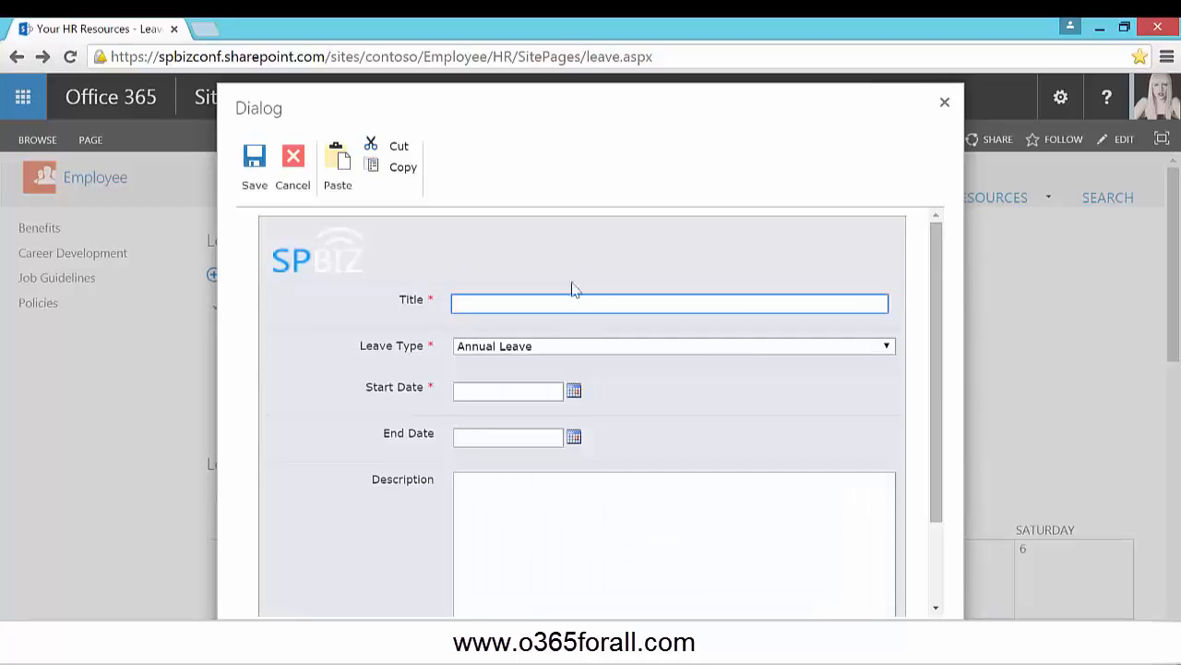
drag(936, 304, 941, 267)
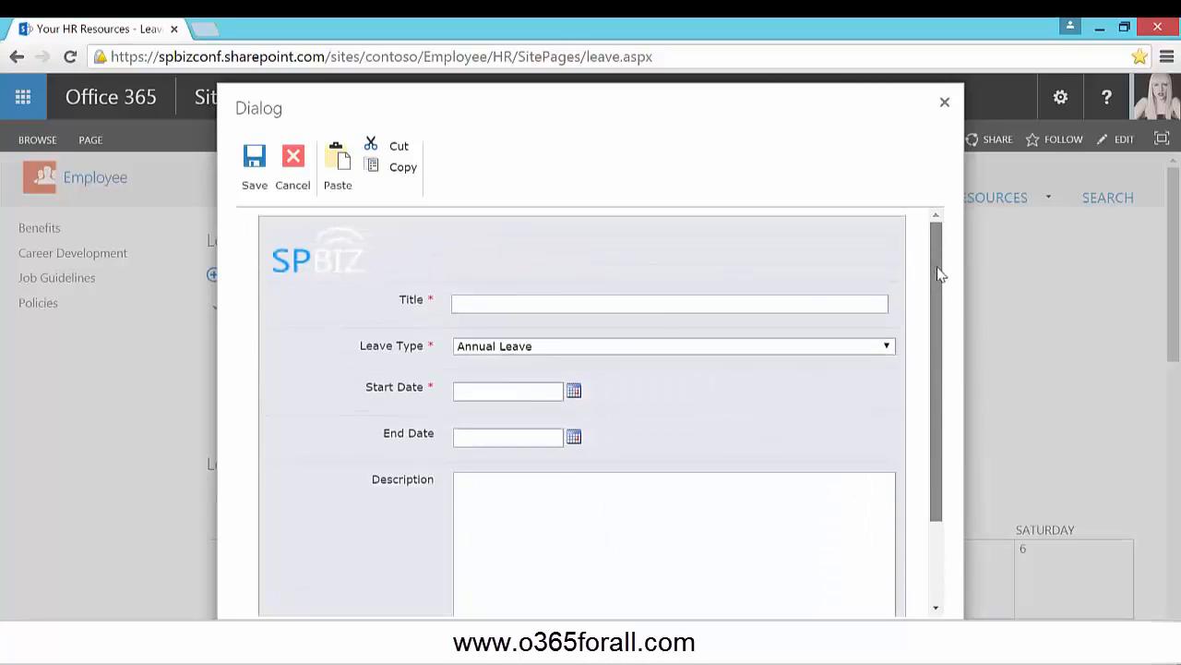
Title the leave request "My Annual Leave - Dubai" with Annual Leave as the leave type.
click(664, 299)
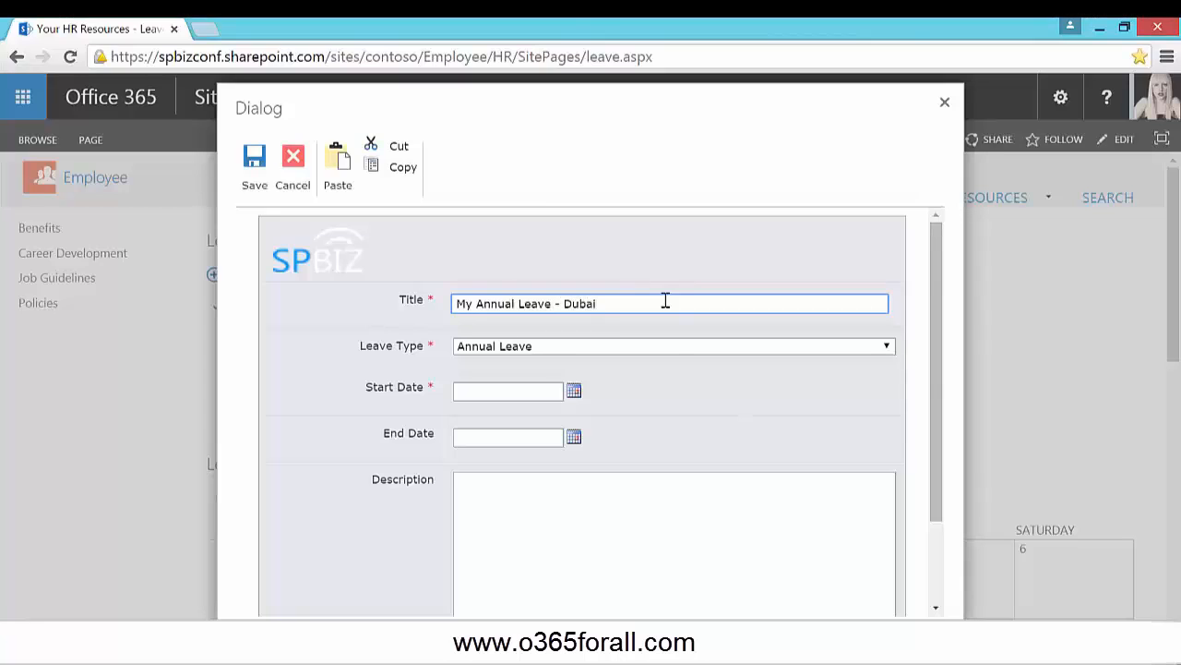
click(654, 346)
click(653, 349)
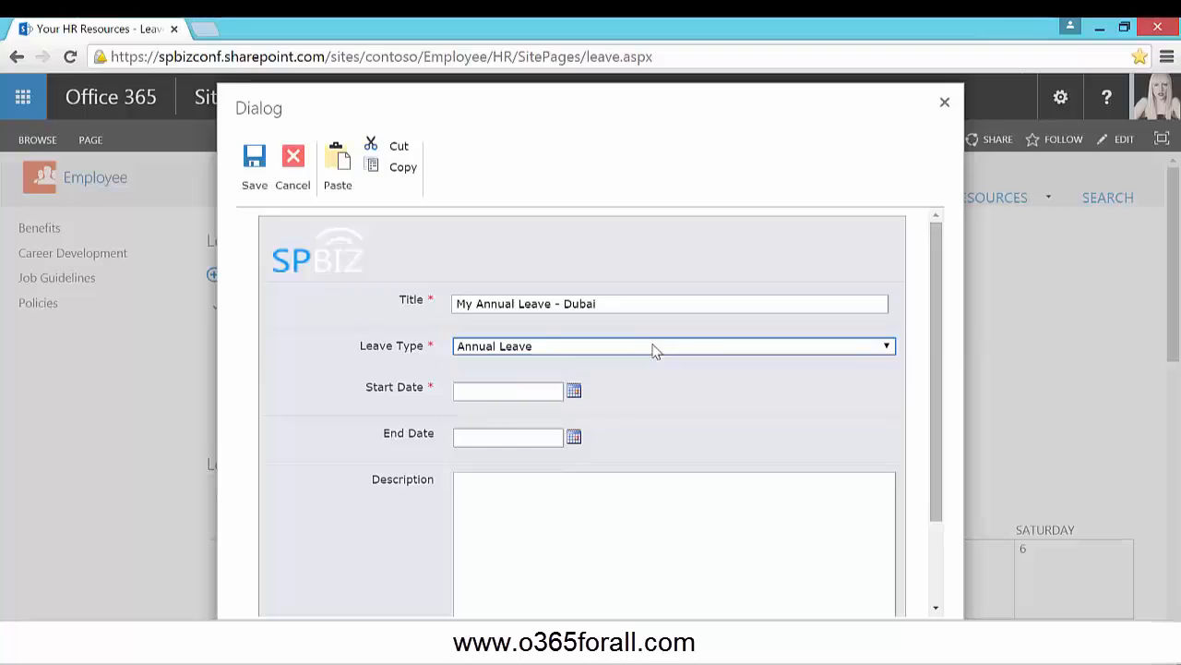
Set the leave request's start date to 6/29/2015 and its end date to 7/11/2015.
click(573, 390)
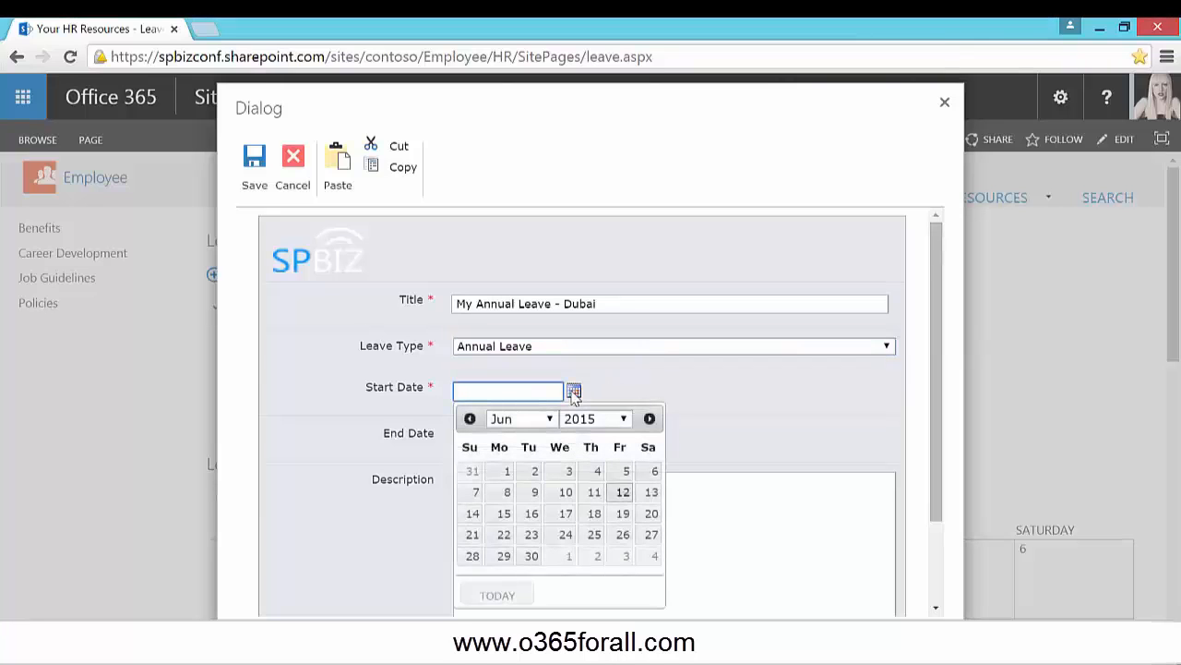
click(504, 557)
click(574, 439)
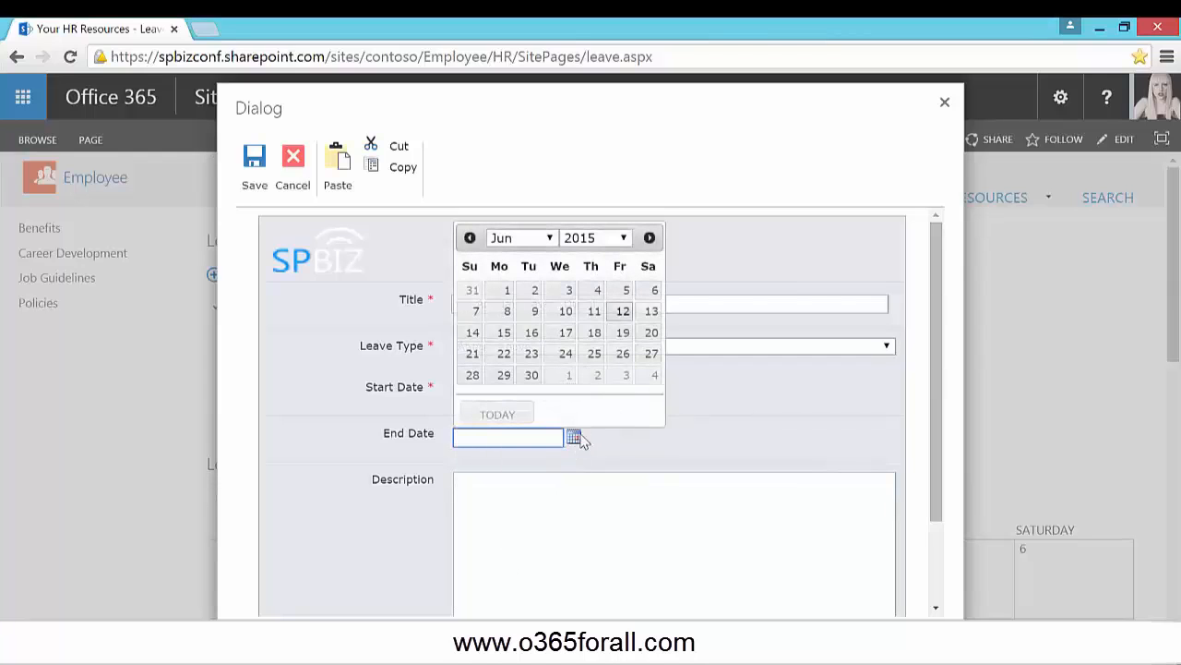
click(541, 240)
click(536, 349)
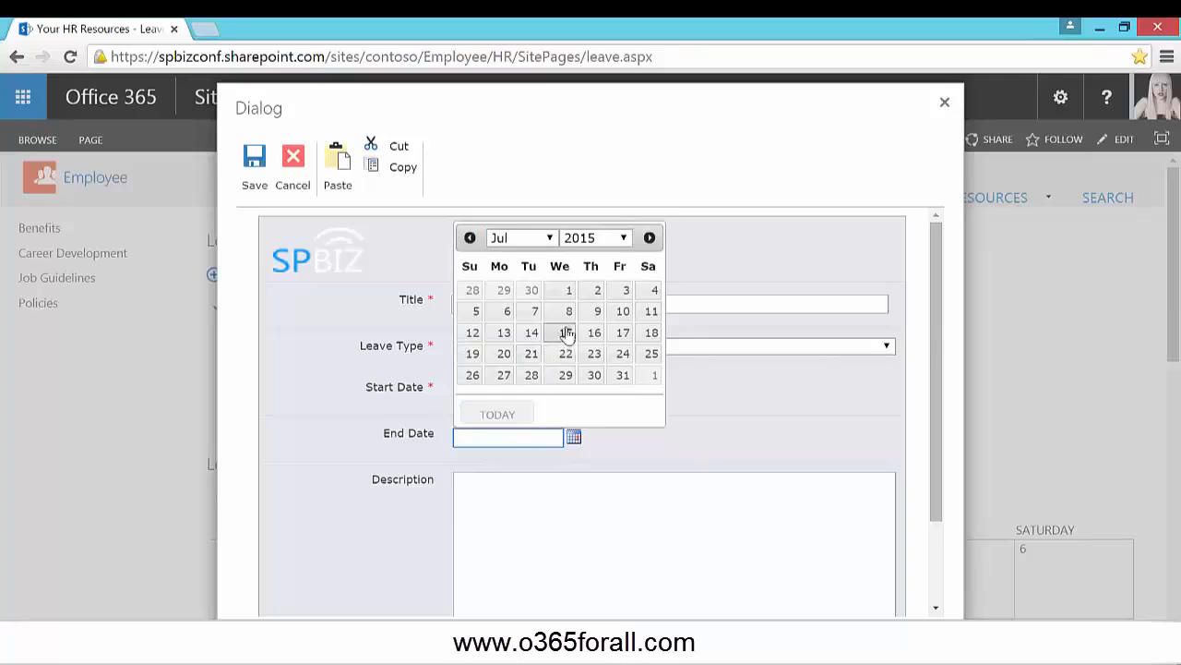
click(651, 313)
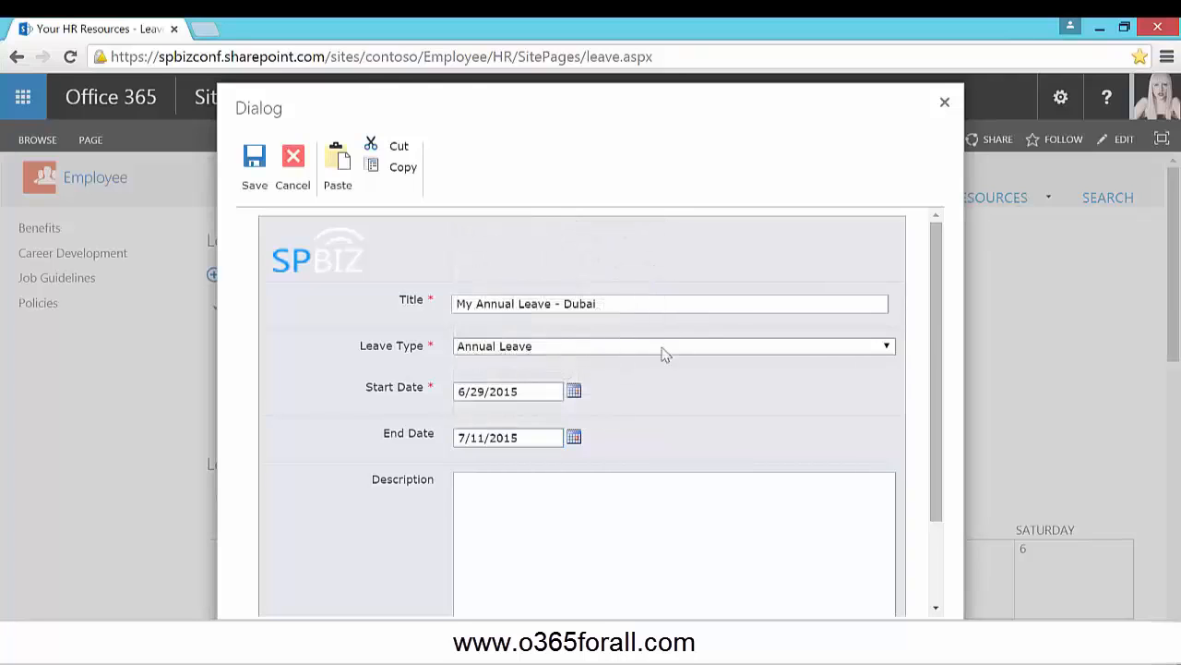
Enter "I love Dubai!" as the request's description and save the leave request.
click(612, 542)
scroll(806, 480, down, 1)
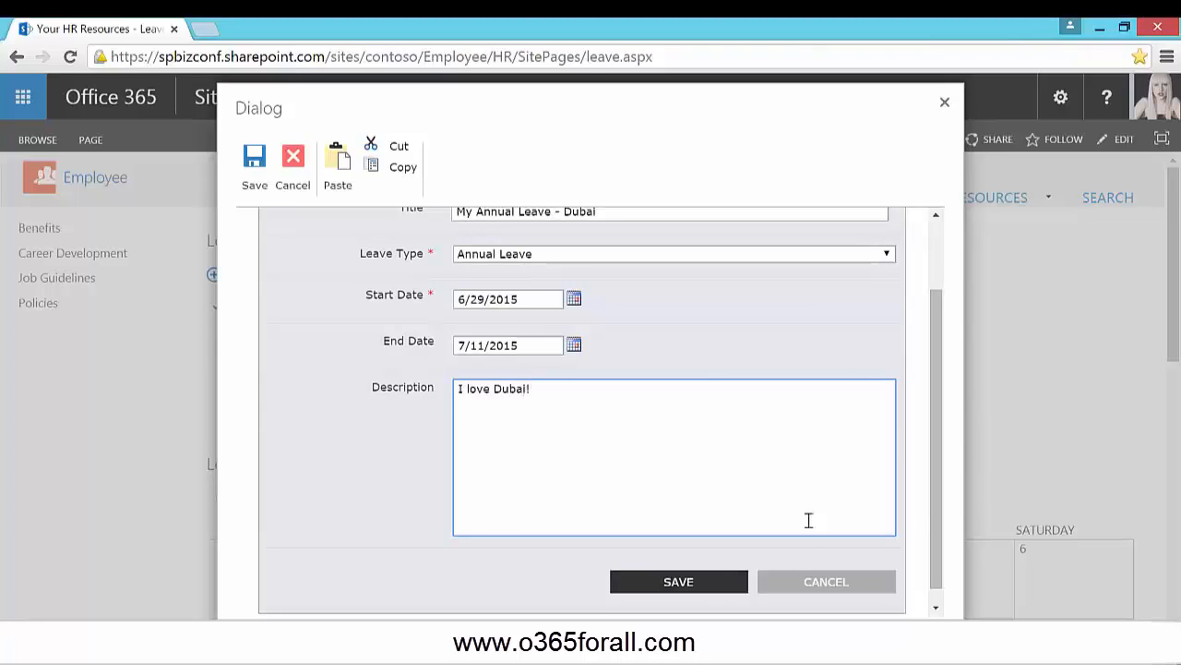
click(701, 580)
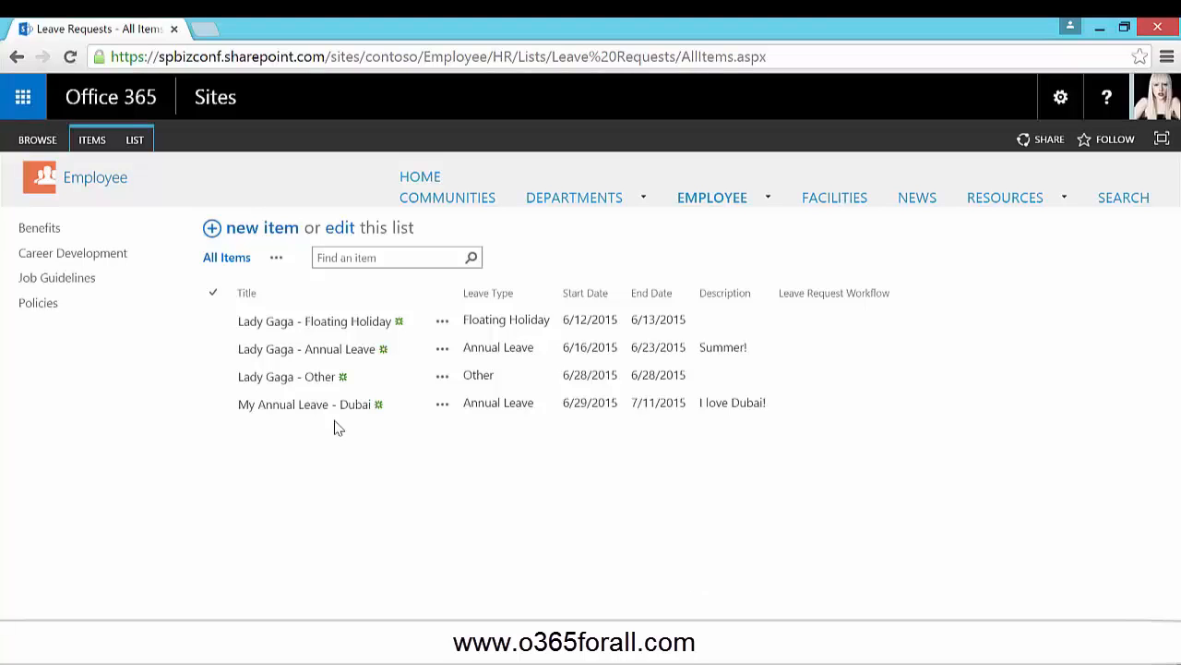
Go to Outlook from the new mail notification and read the Annual Leave Request email from Your HR Resources.
click(133, 139)
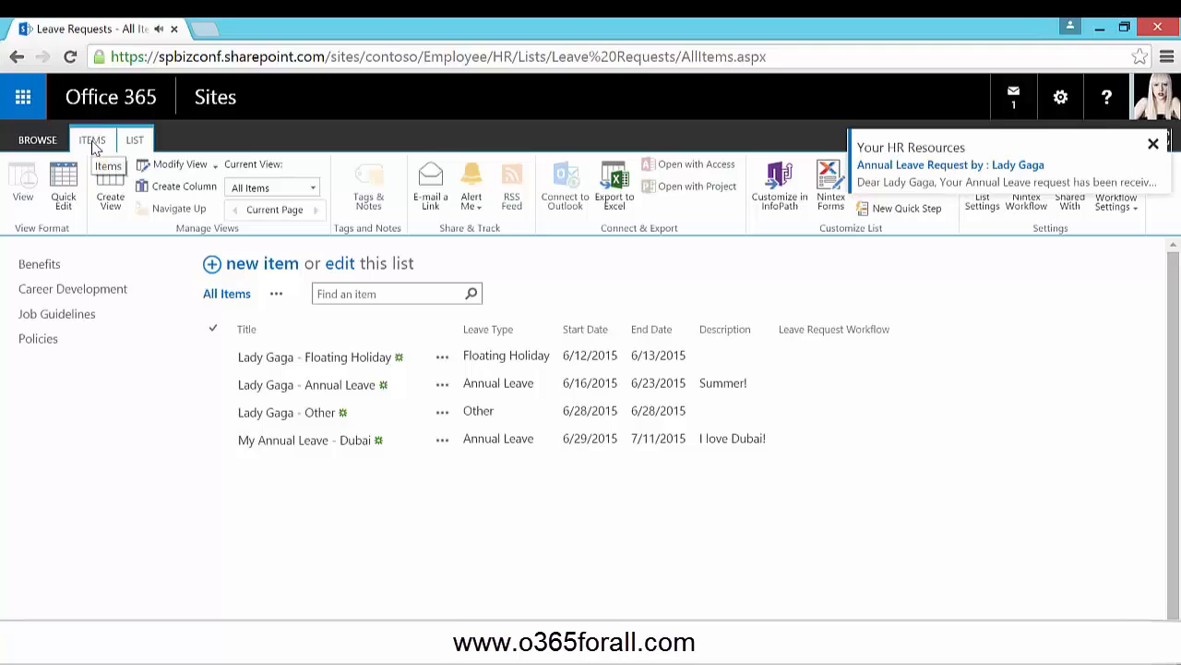
click(1013, 96)
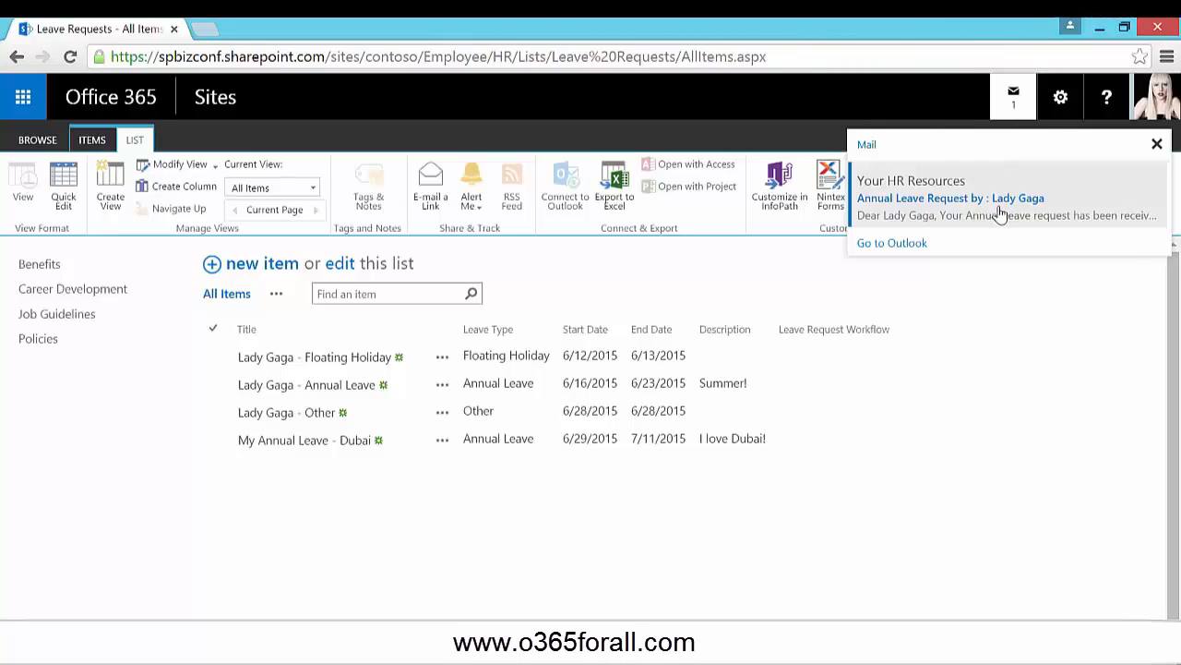
click(890, 244)
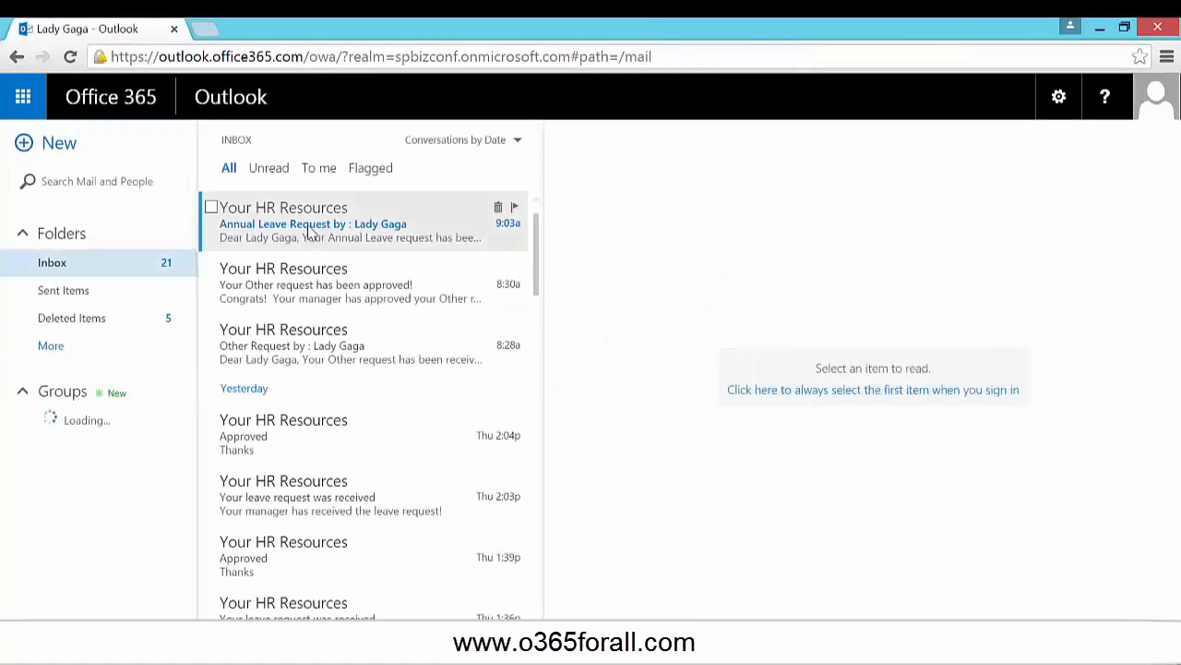
click(309, 231)
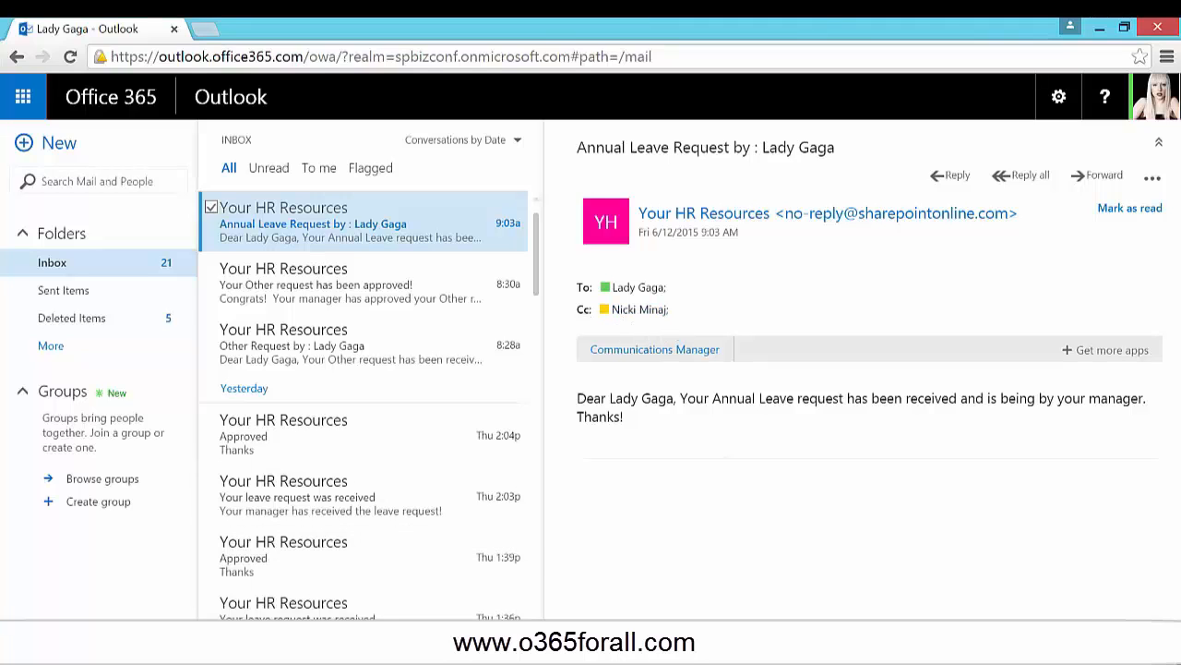
Switch to the manager's browser window and check the mail notifications about the annual leave request.
mouse_move(222, 636)
click(312, 591)
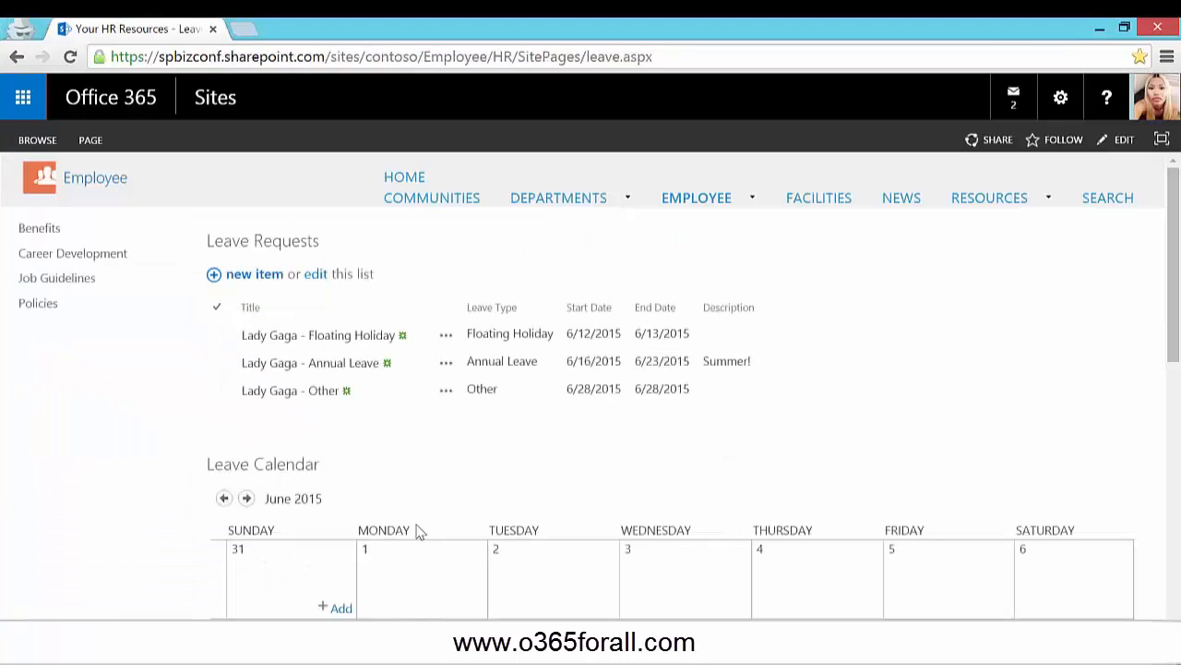
click(1014, 109)
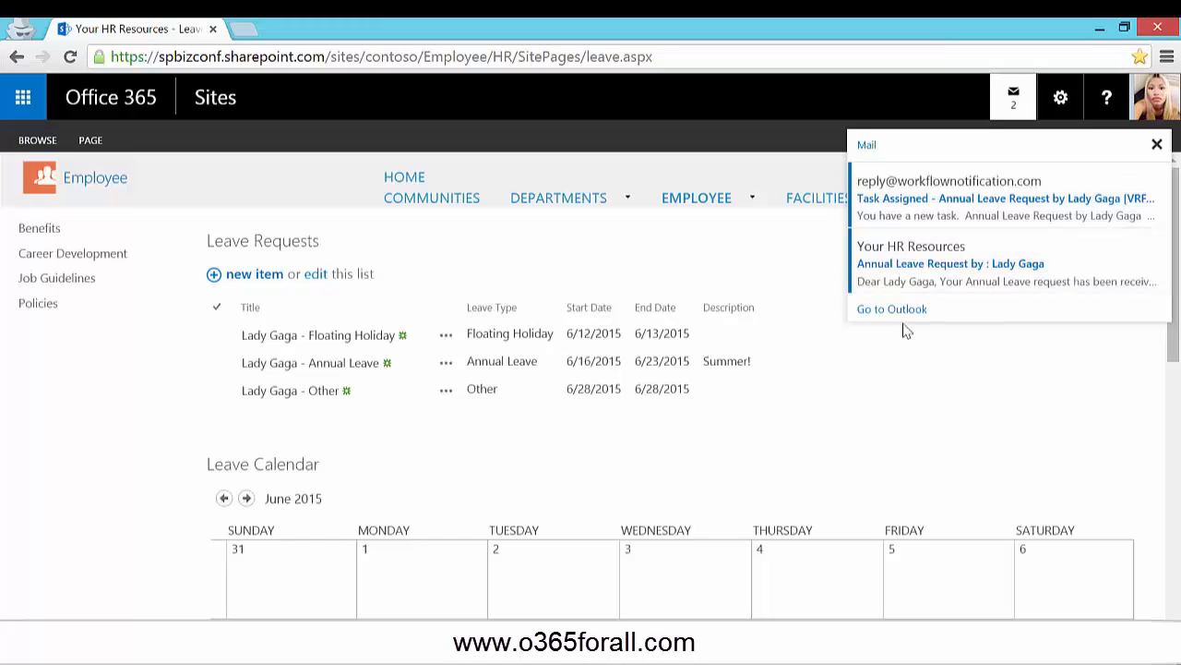
click(929, 430)
Open the uncompleted Annual Leave Request task in Leave Approval Tasks for editing, approve it, and check the Leave Calendar.
drag(1177, 265, 1178, 552)
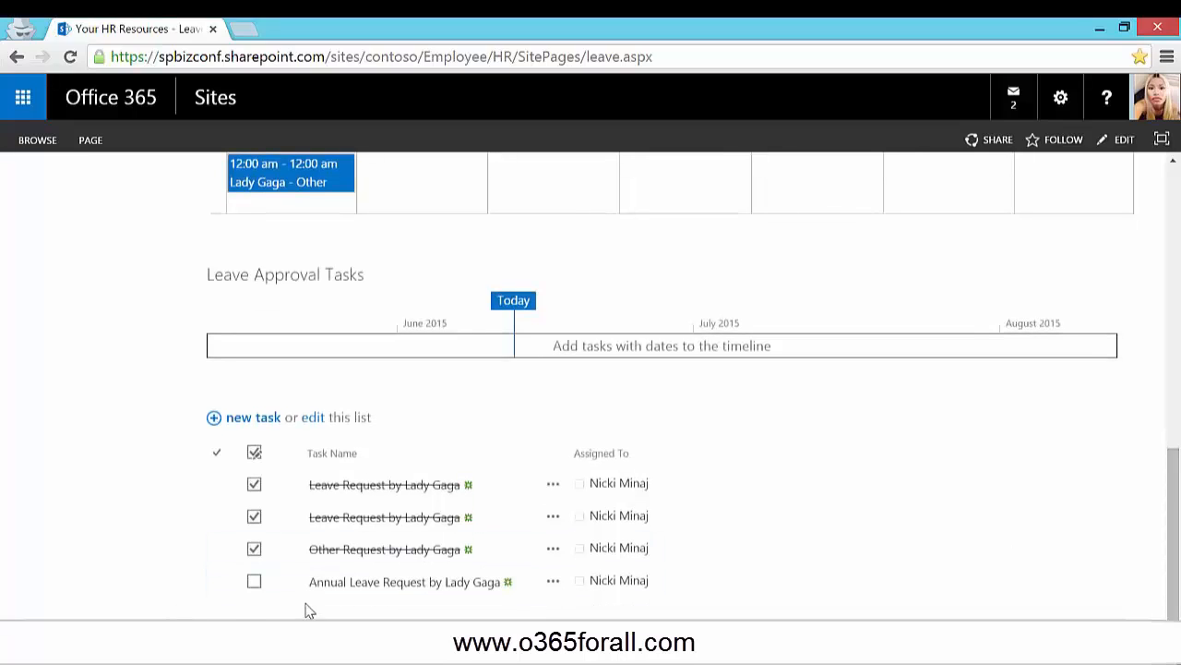
click(342, 584)
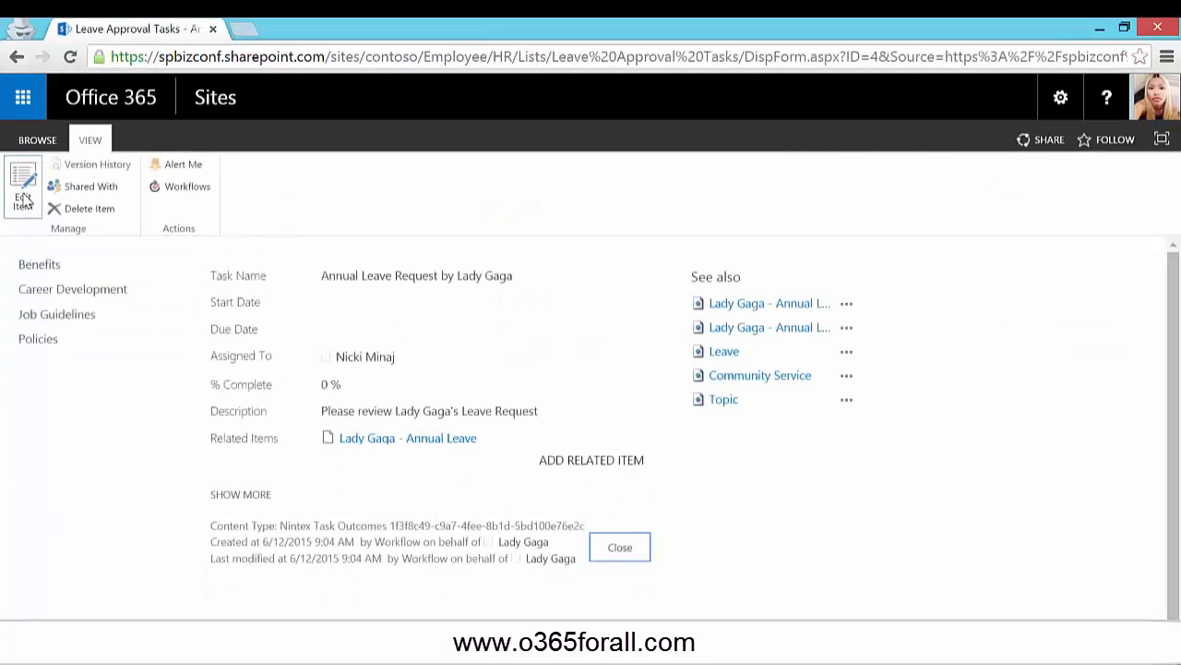
click(23, 196)
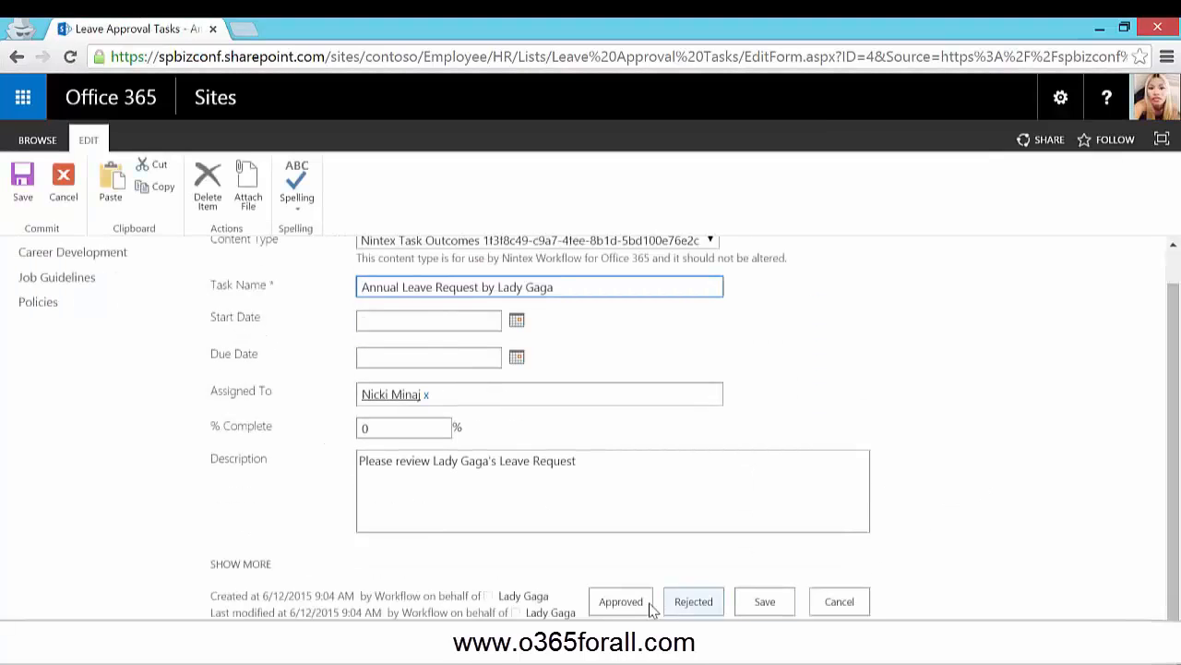
click(633, 601)
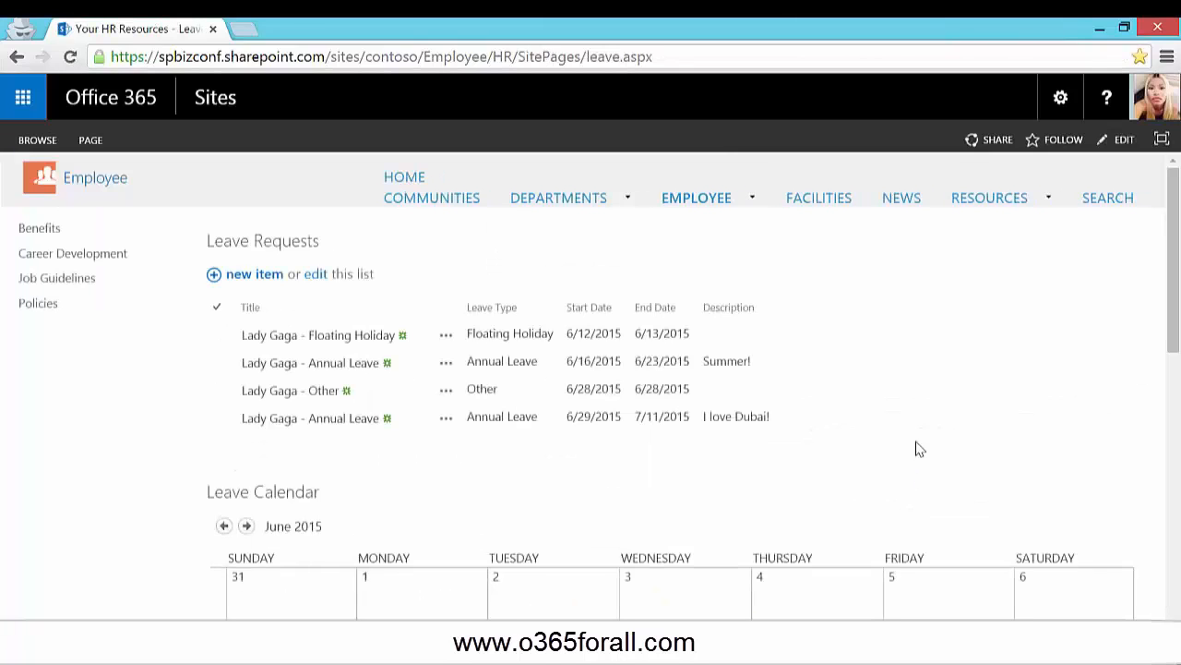
scroll(918, 386, down, 5)
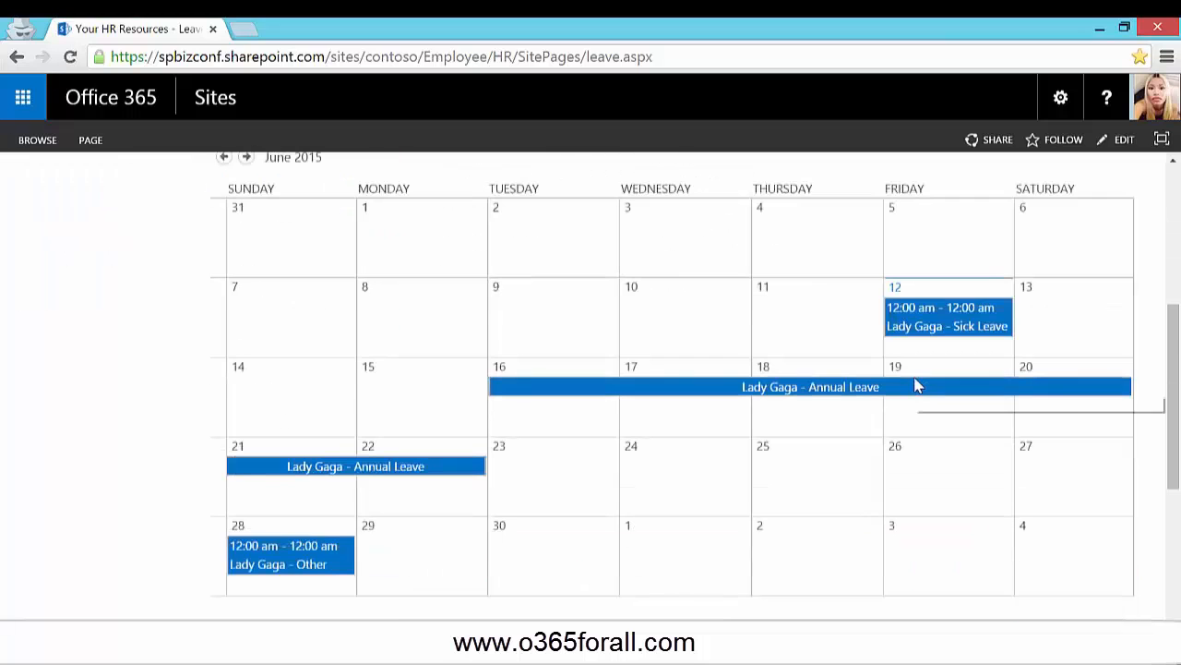
Switch to the employee's browser window and go back from Outlook to the Your HR Resources leave page.
click(223, 641)
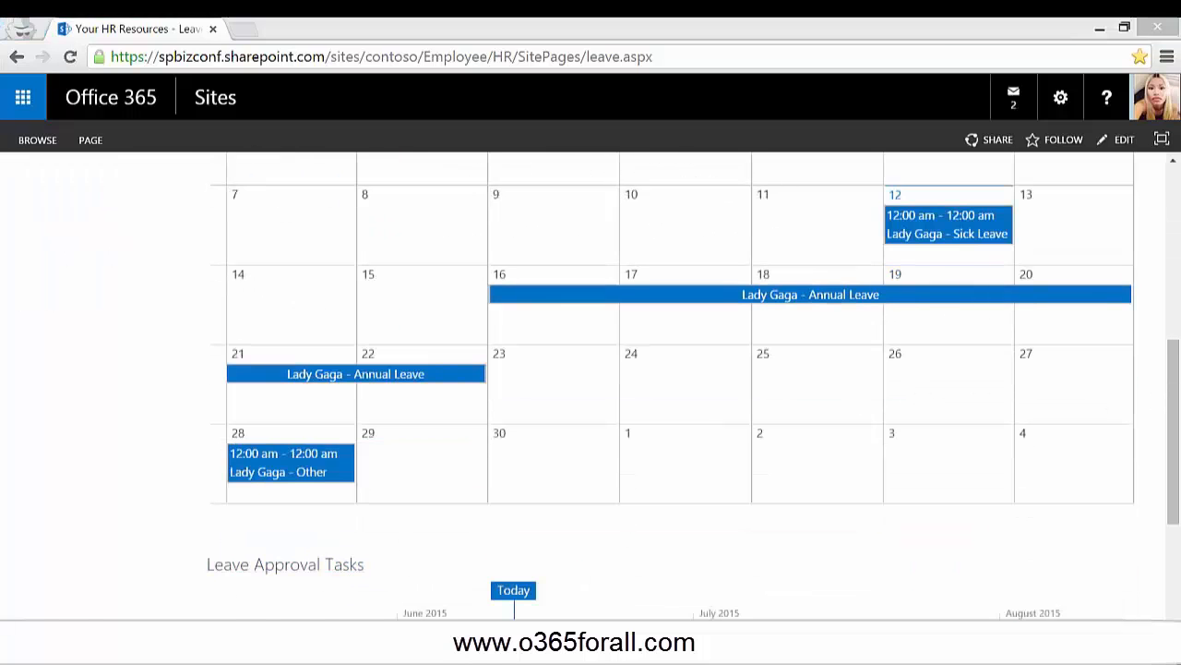
click(118, 535)
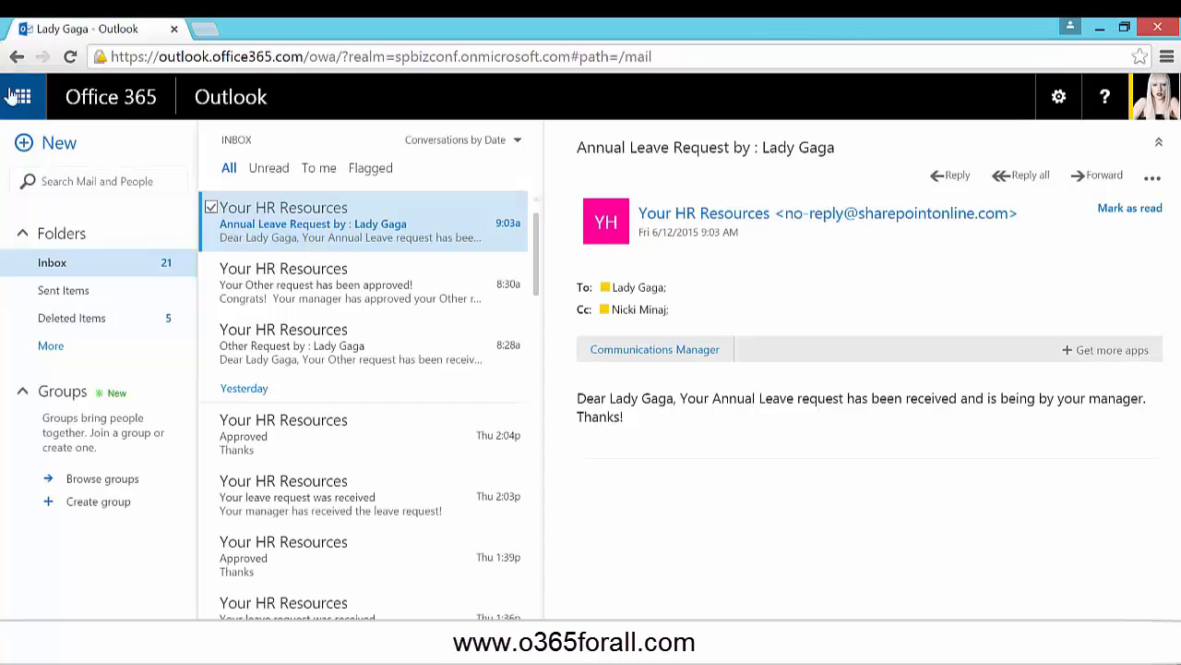
right_click(17, 56)
click(127, 146)
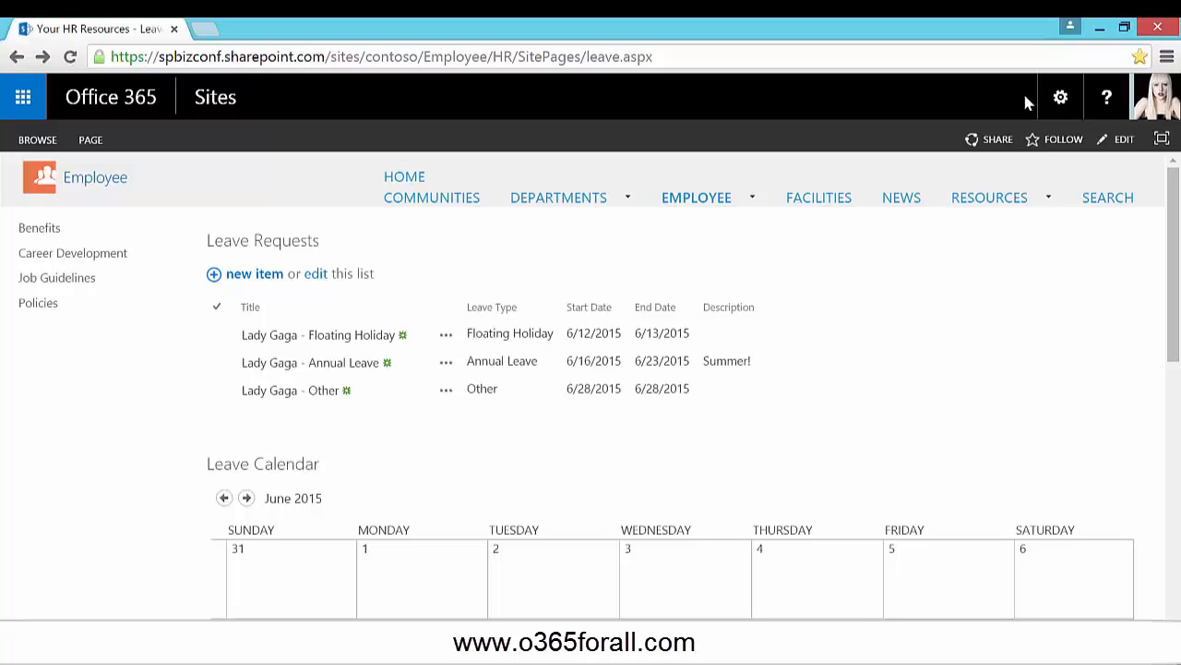
Check the new annual leave entry in the Leave Calendar, the Leave Requests list and the Leave Approval Tasks.
drag(1173, 267, 1173, 412)
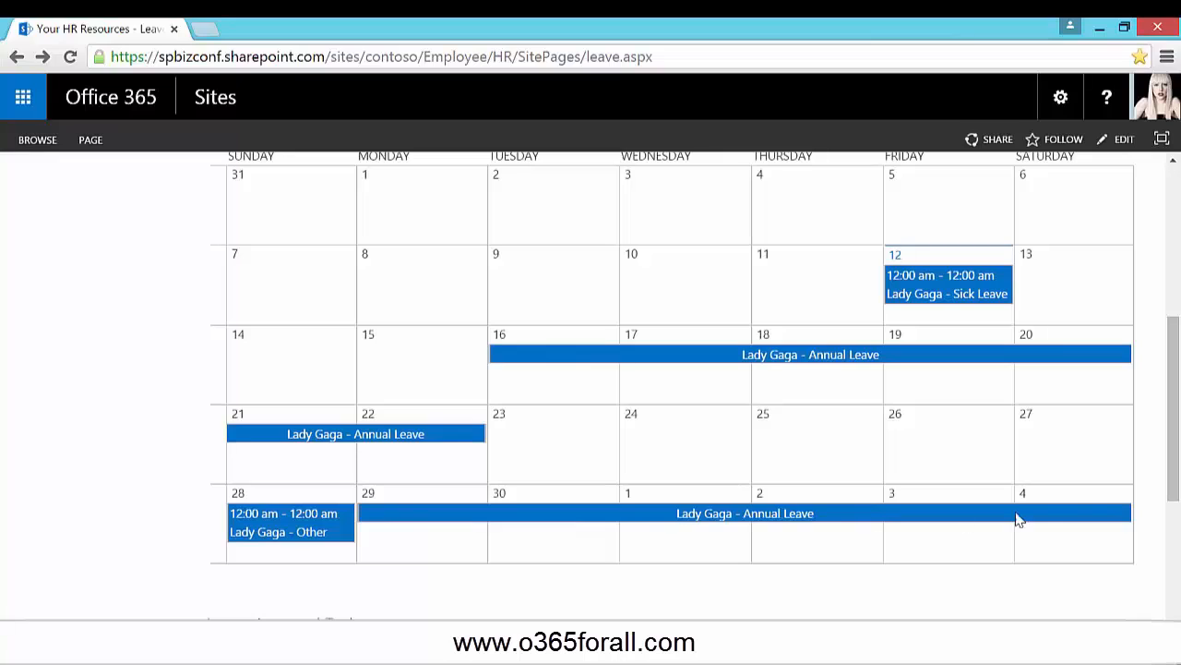
mouse_move(1123, 516)
drag(1179, 420, 1180, 272)
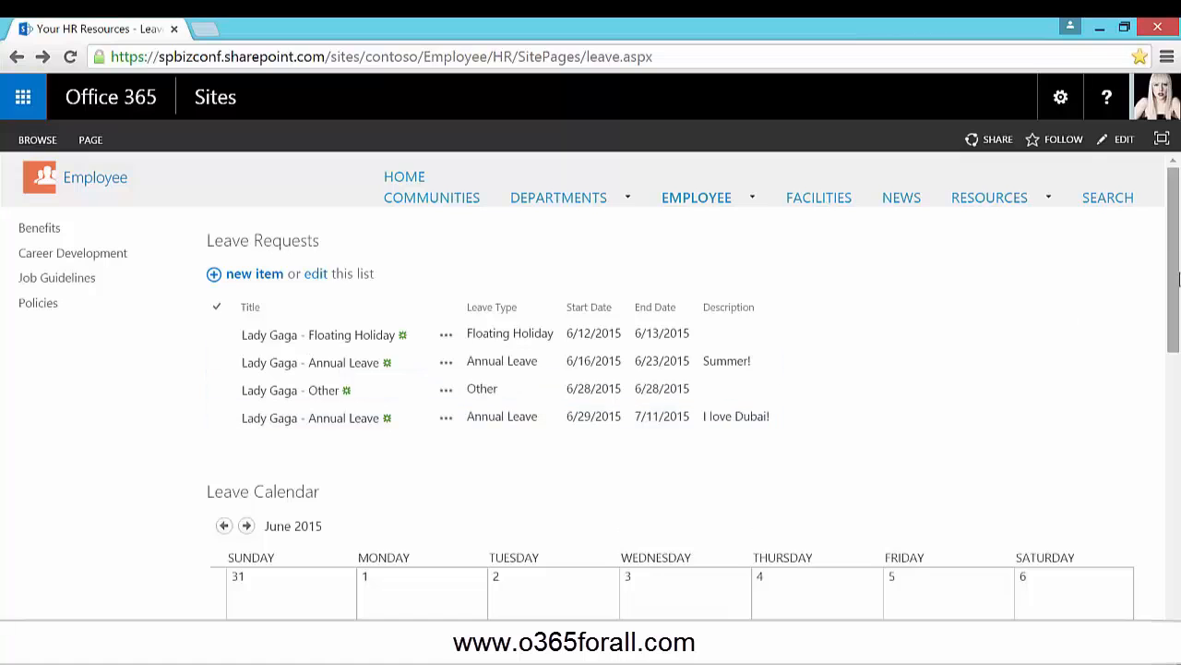
drag(1177, 282, 1177, 578)
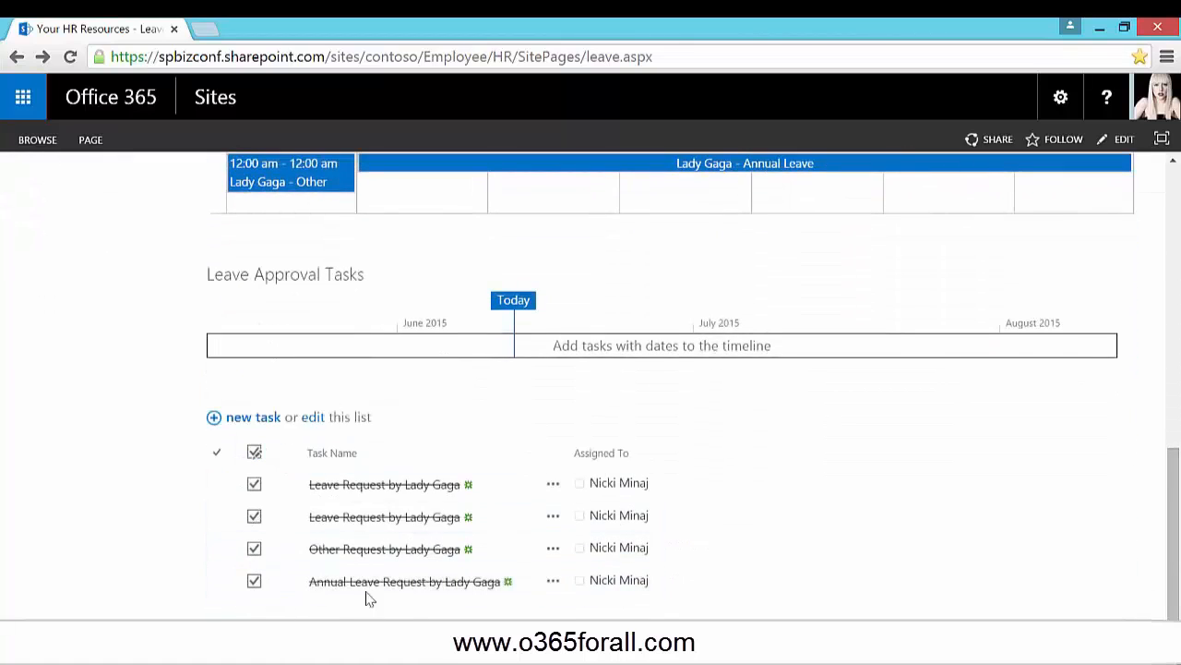
drag(1177, 506, 1177, 201)
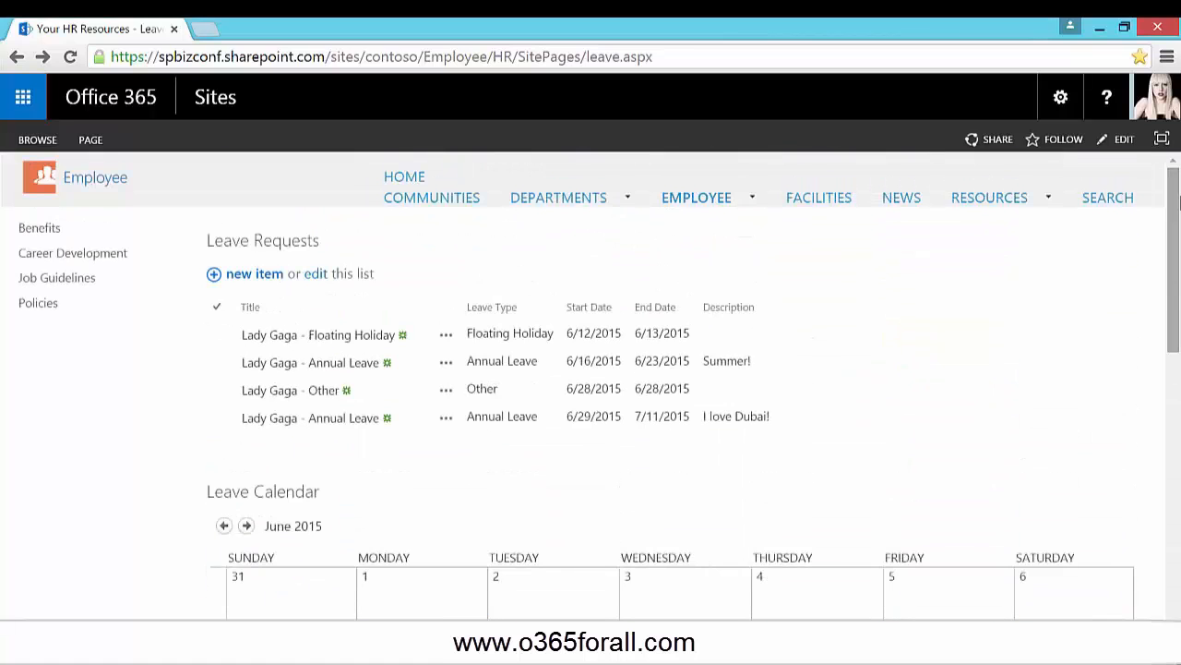
Open the Leave Requests list's workflow in Nintex Workflow and review the Update List Item action's settings without changing them.
click(282, 240)
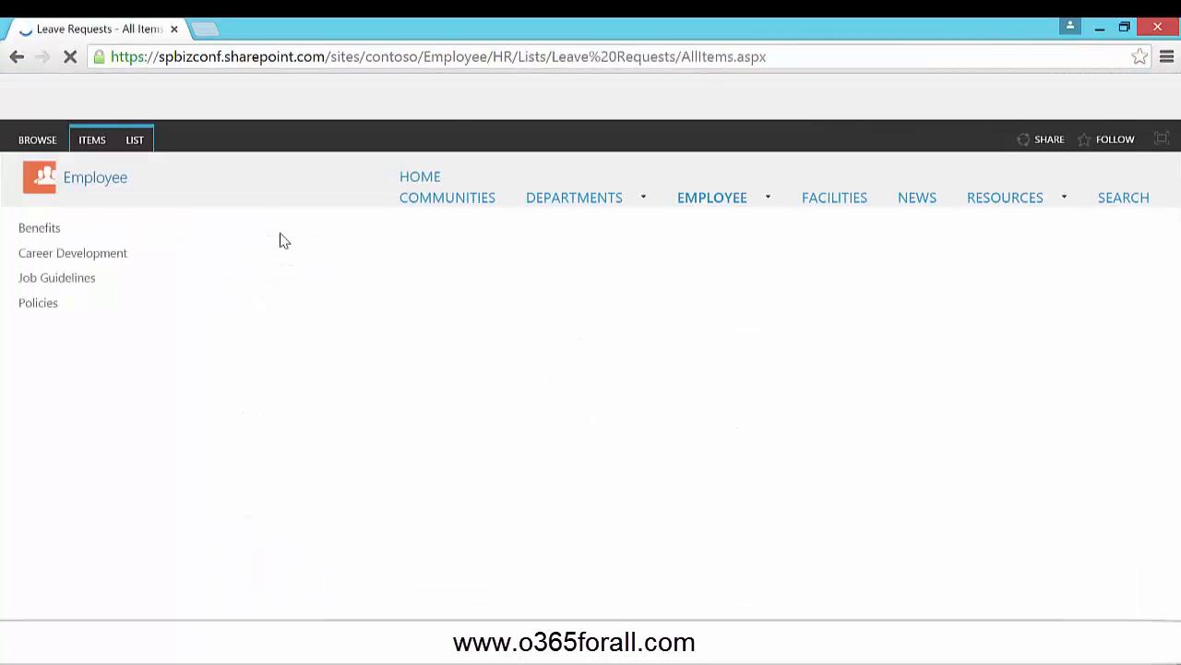
click(137, 140)
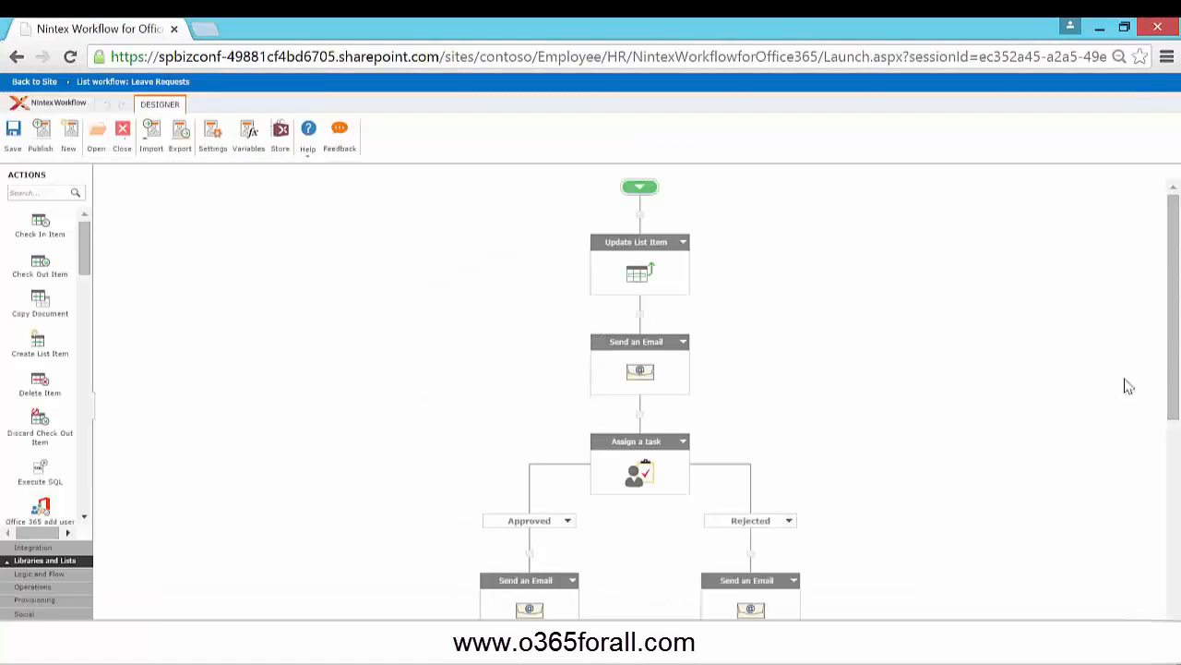
mouse_move(1178, 318)
mouse_down()
mouse_move(1178, 501)
mouse_move(1179, 297)
mouse_up()
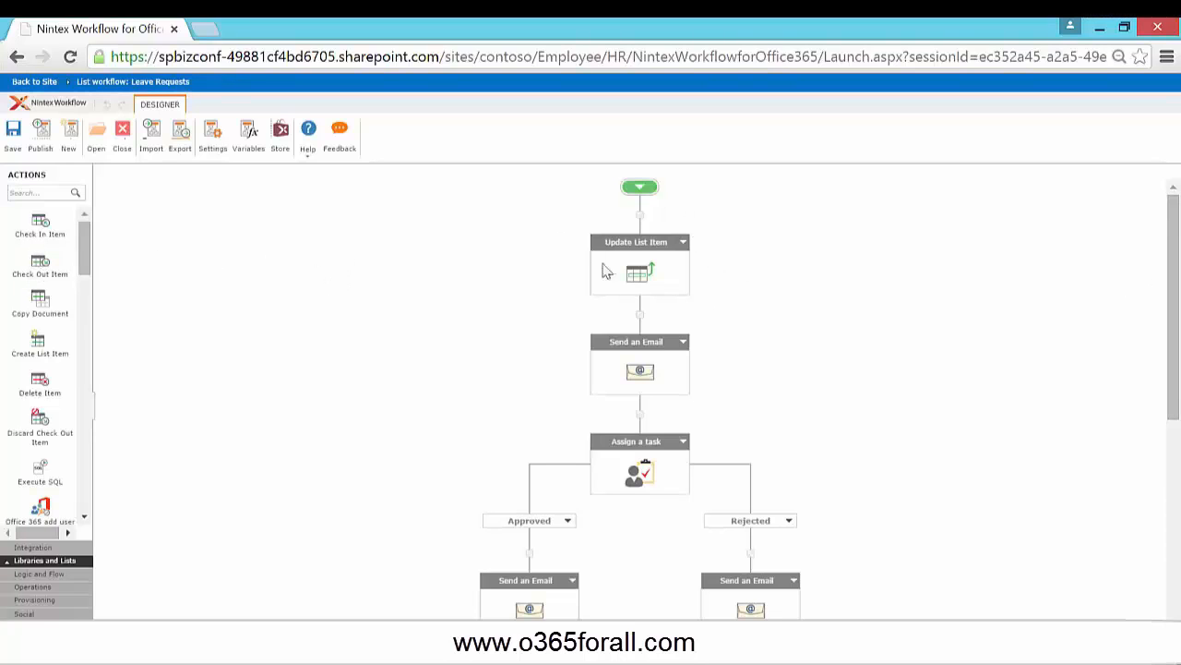
double_click(642, 282)
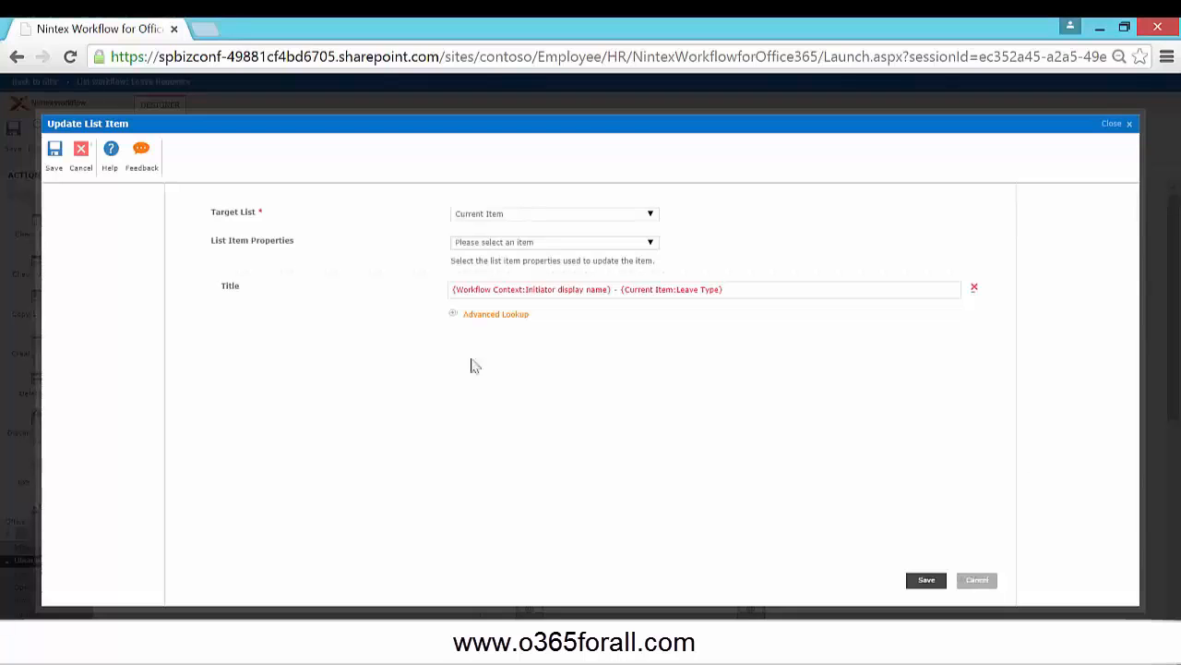
click(978, 581)
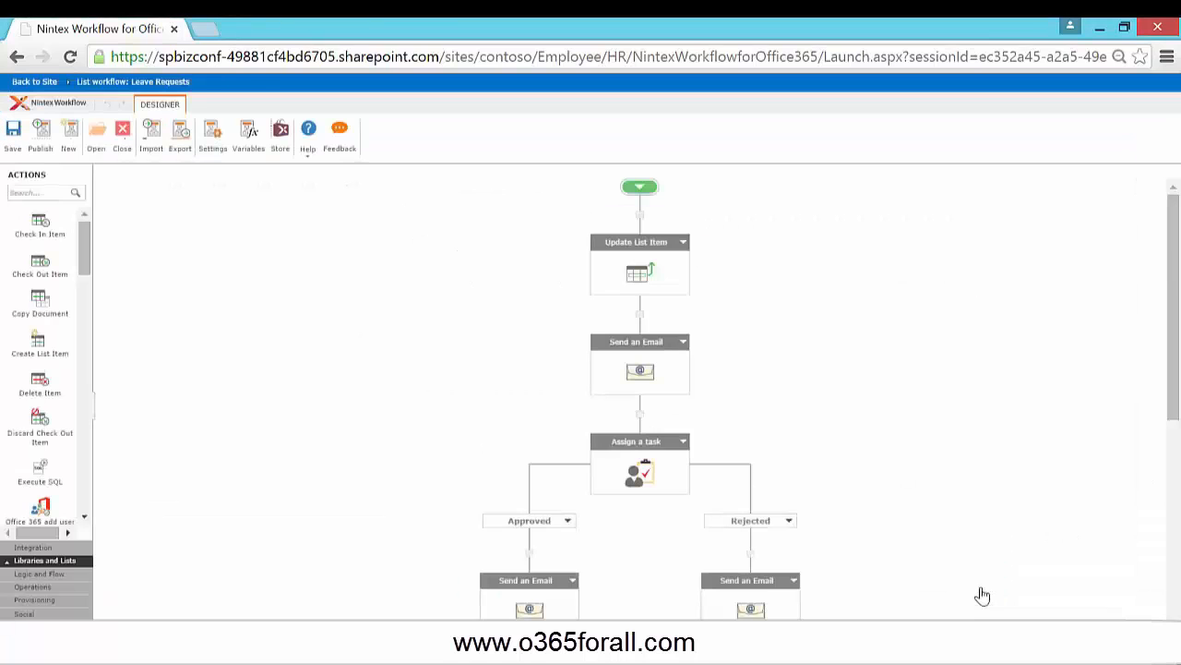
Open the Send an Email action above Assign a task and clear its subject line.
double_click(640, 372)
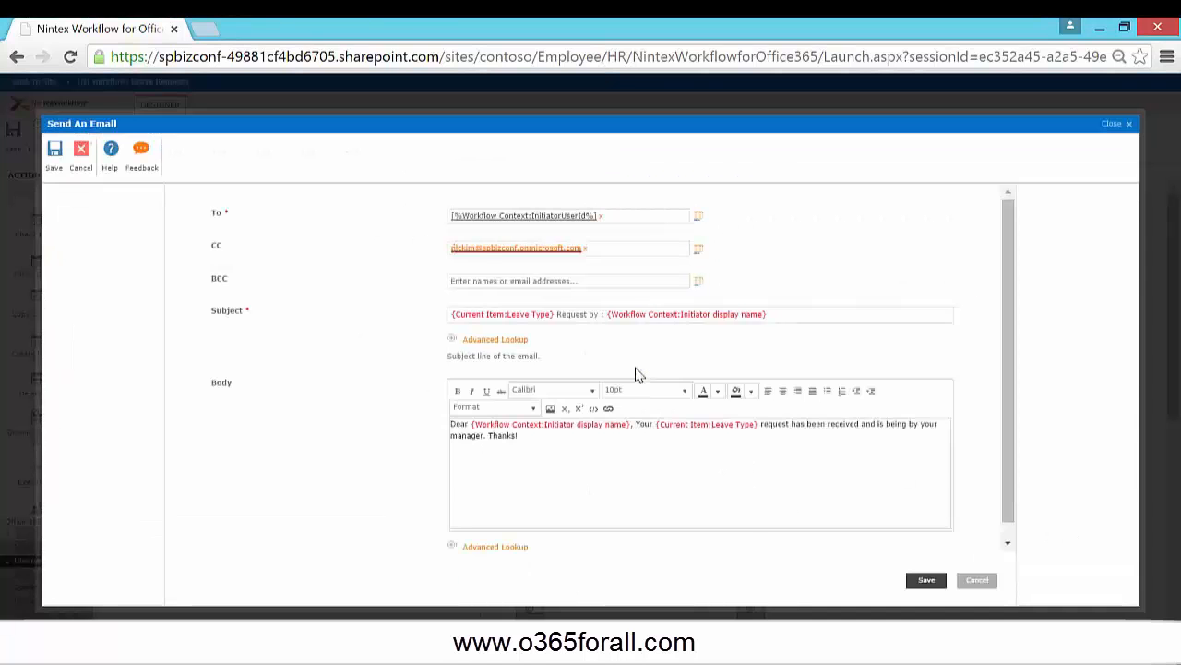
click(633, 216)
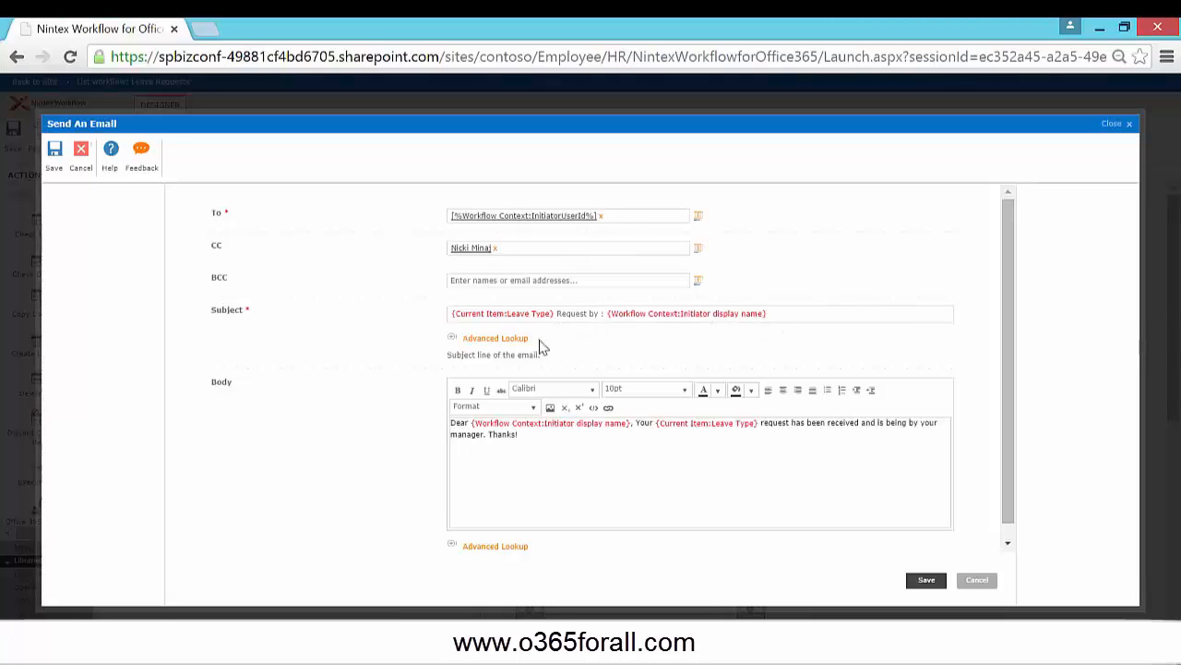
click(802, 316)
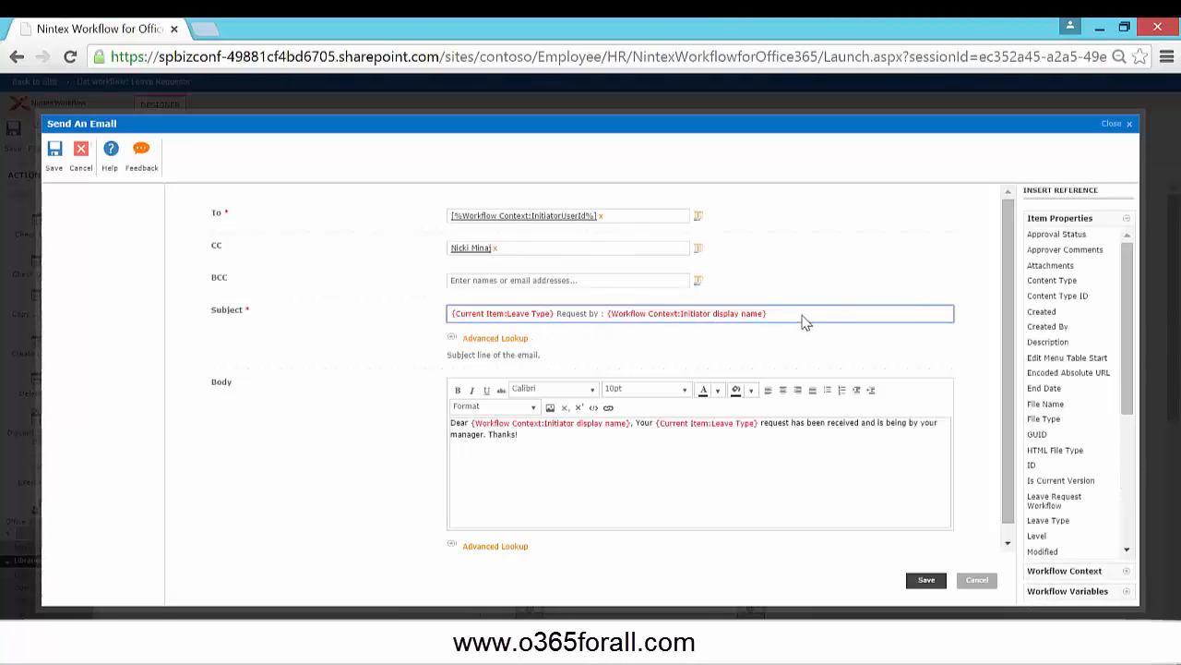
key(BackSpace)
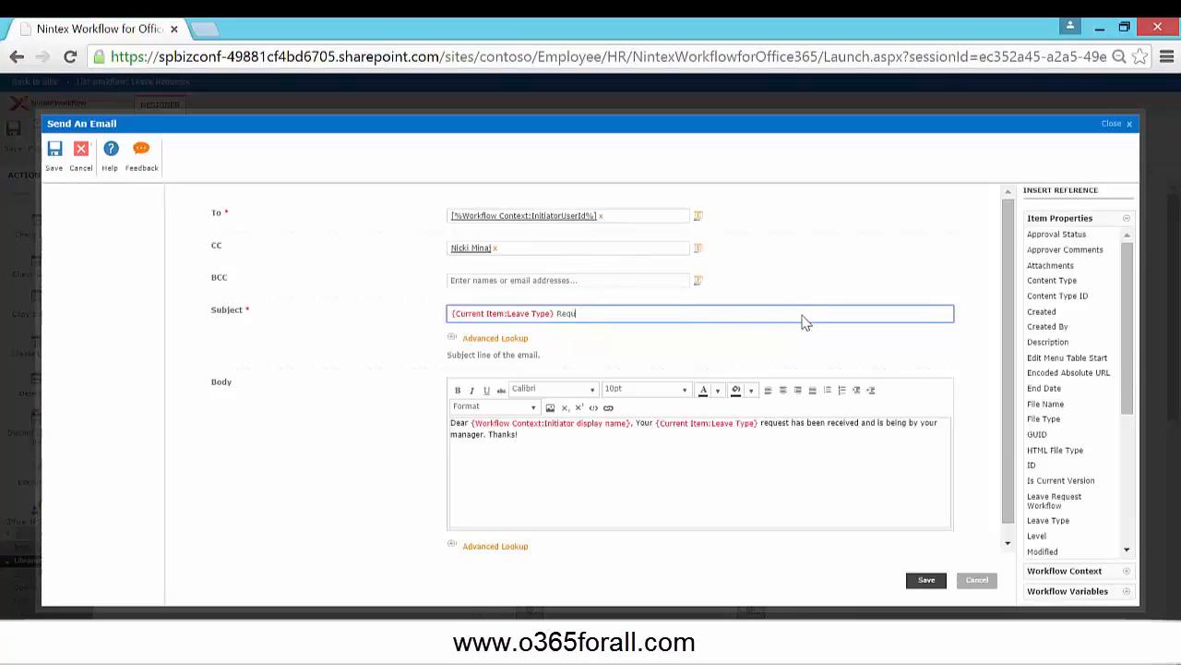
key(BackSpace)
key(BackSpace)
key(BackSpace)
key(BackSpace)
key(BackSpace)
key(BackSpace)
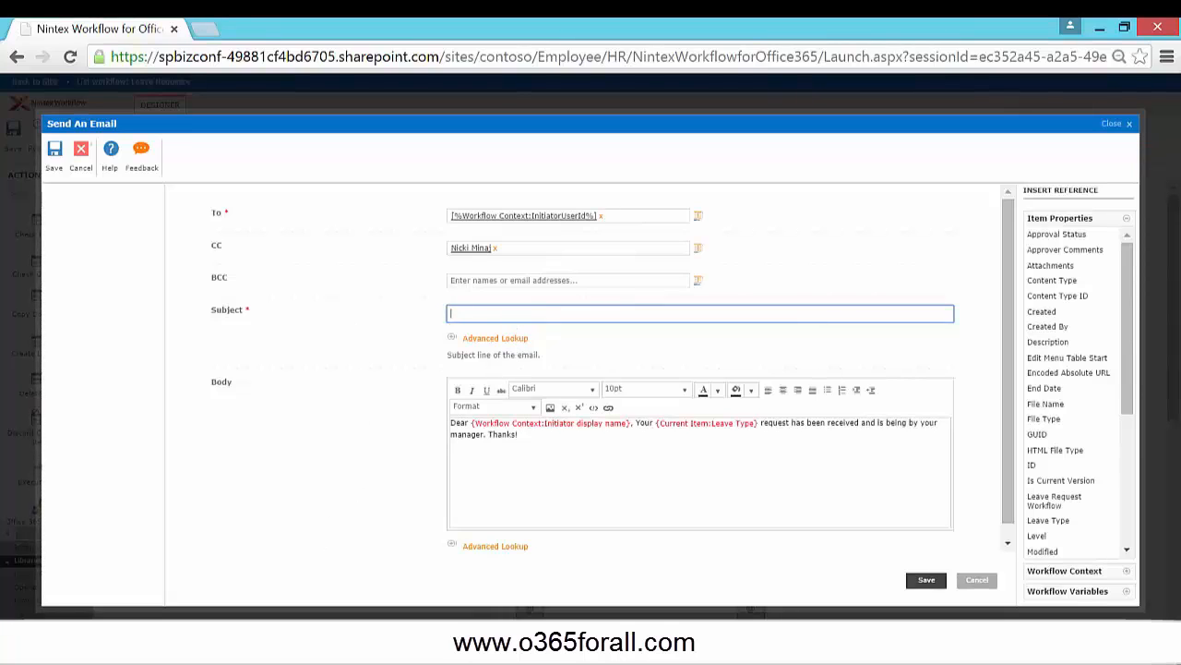
Rebuild the email subject as the item's Leave Type, the text "Request by" and the workflow's Initiator display name.
scroll(1123, 393, down, 1)
click(1052, 482)
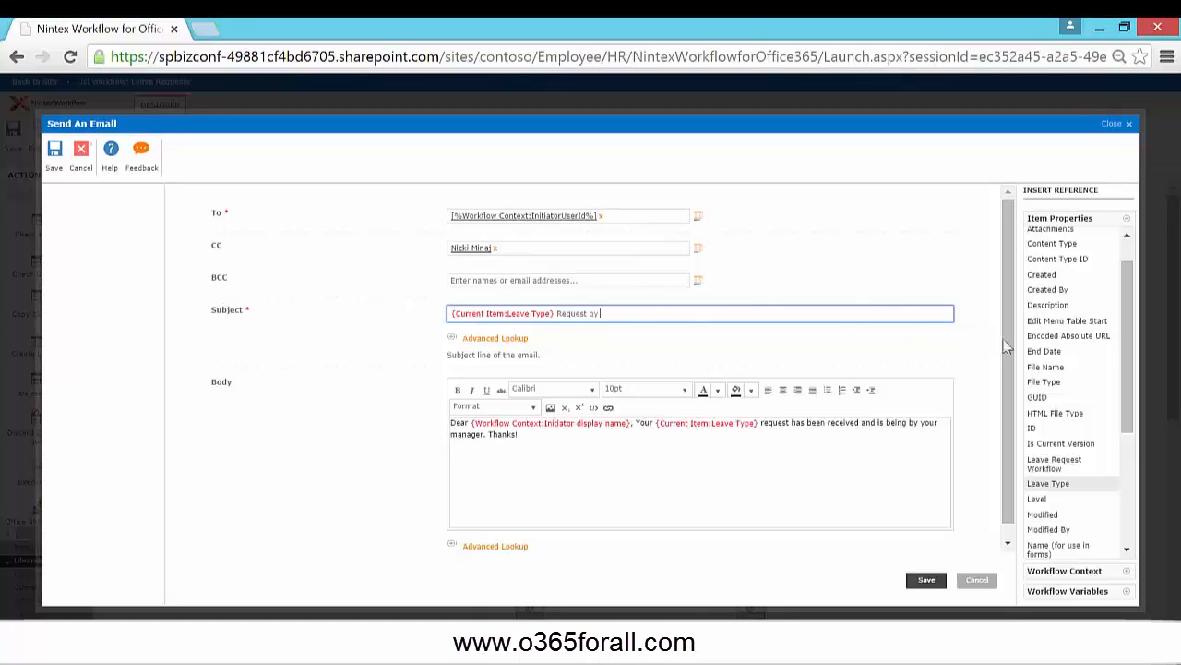
scroll(1132, 390, down, 2)
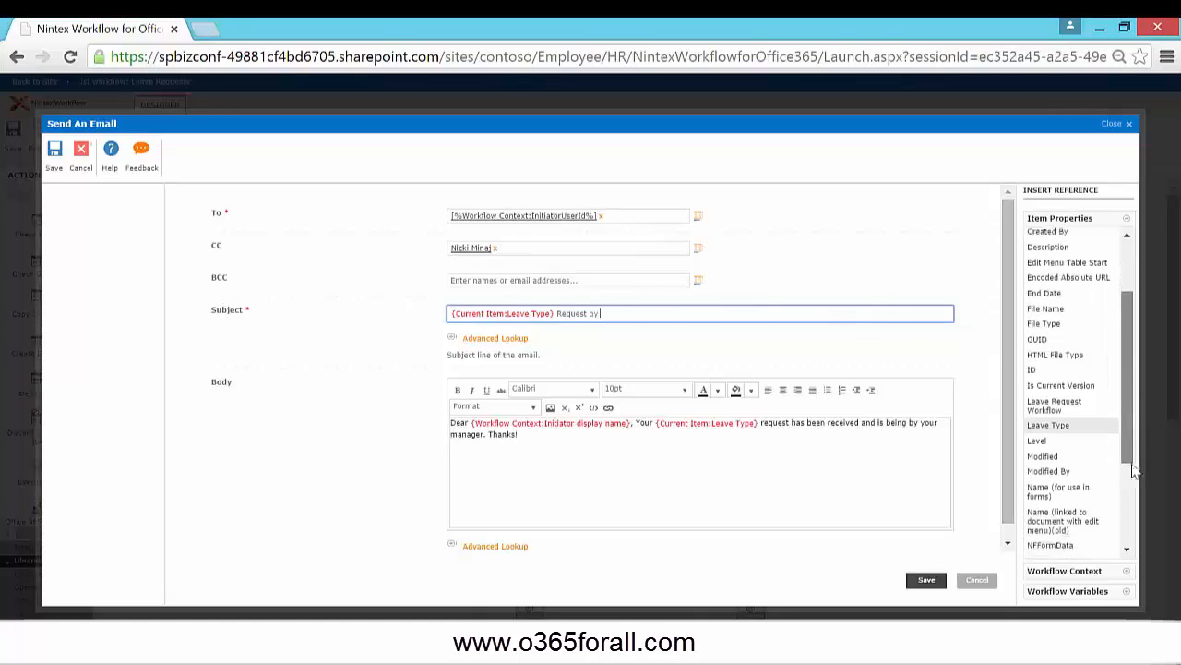
click(1078, 569)
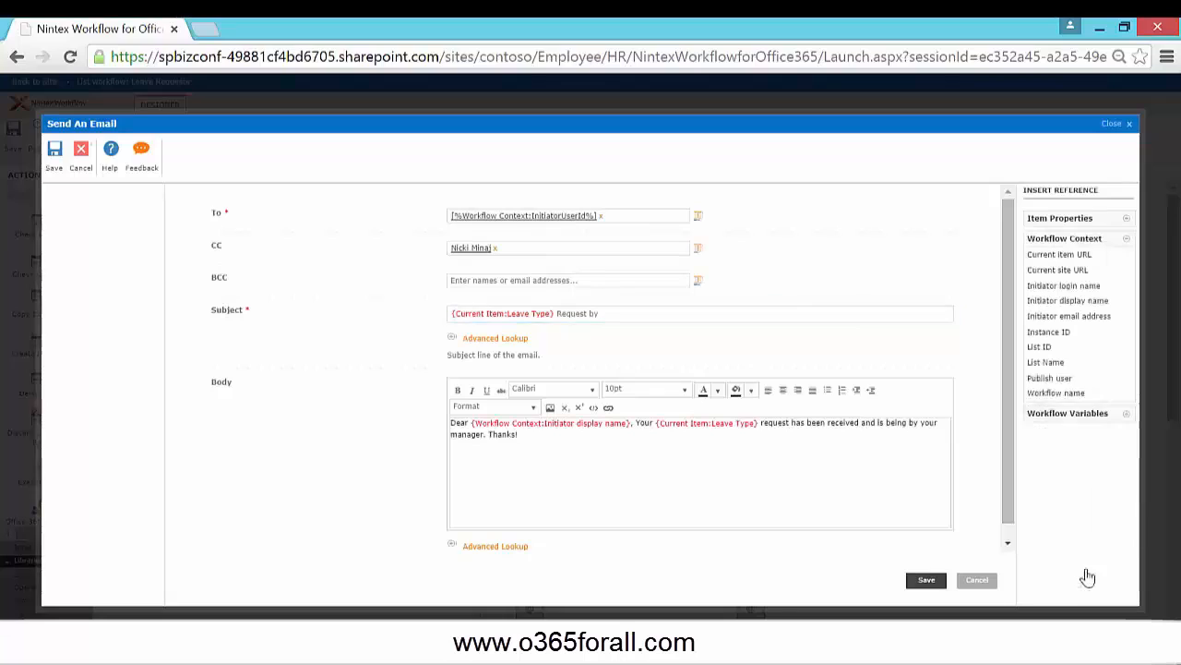
click(1080, 303)
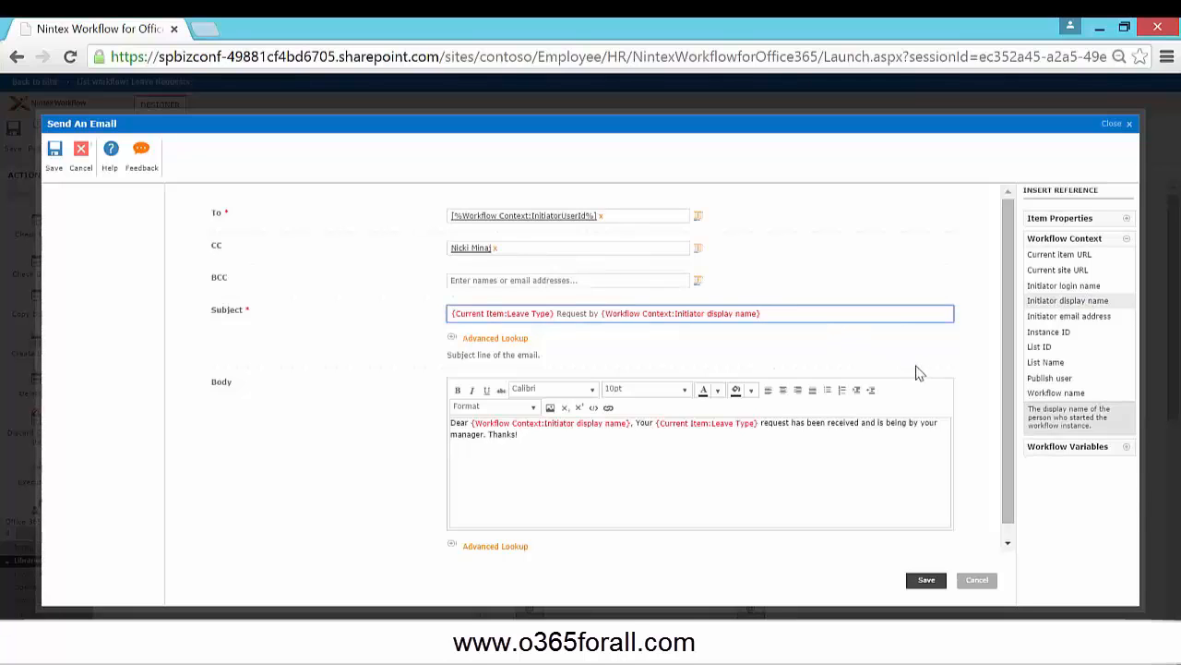
Insert "reviewed" before "by your manager" in the email body and save the Send an Email action.
drag(544, 437, 426, 413)
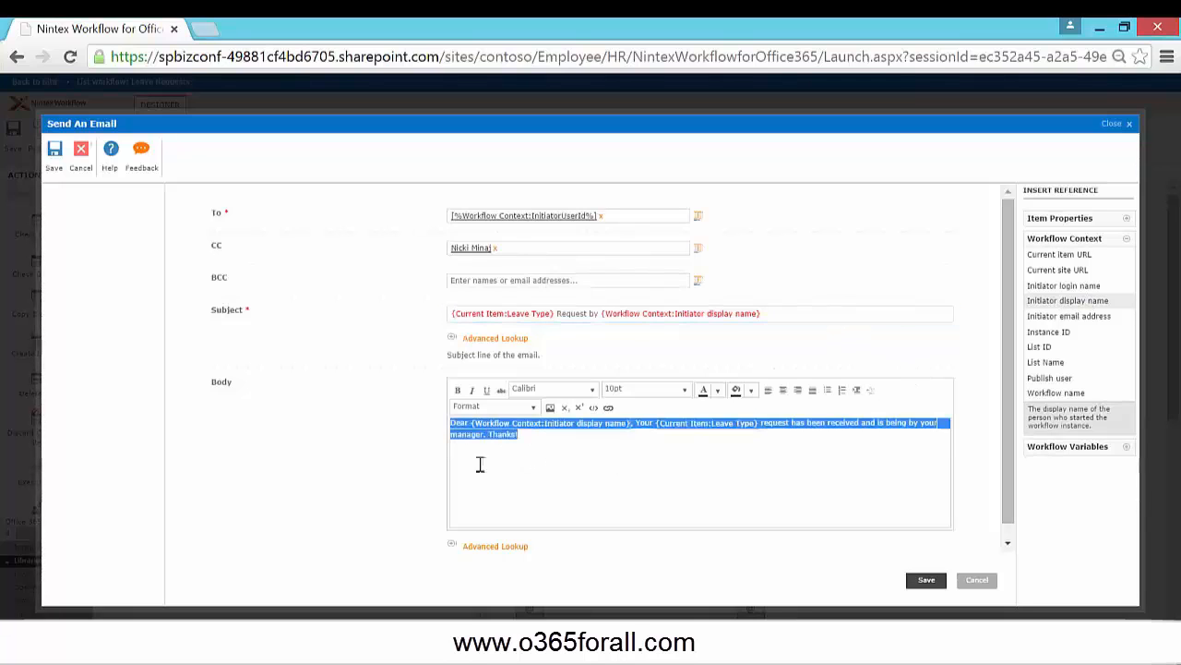
click(588, 496)
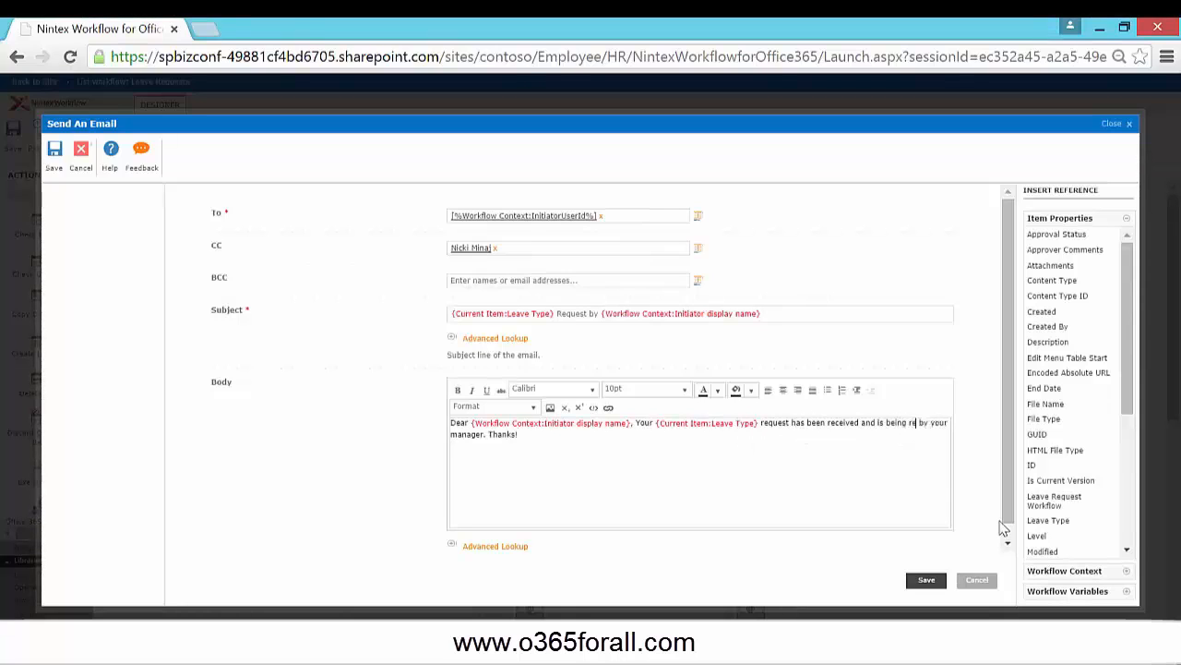
text(viewed)
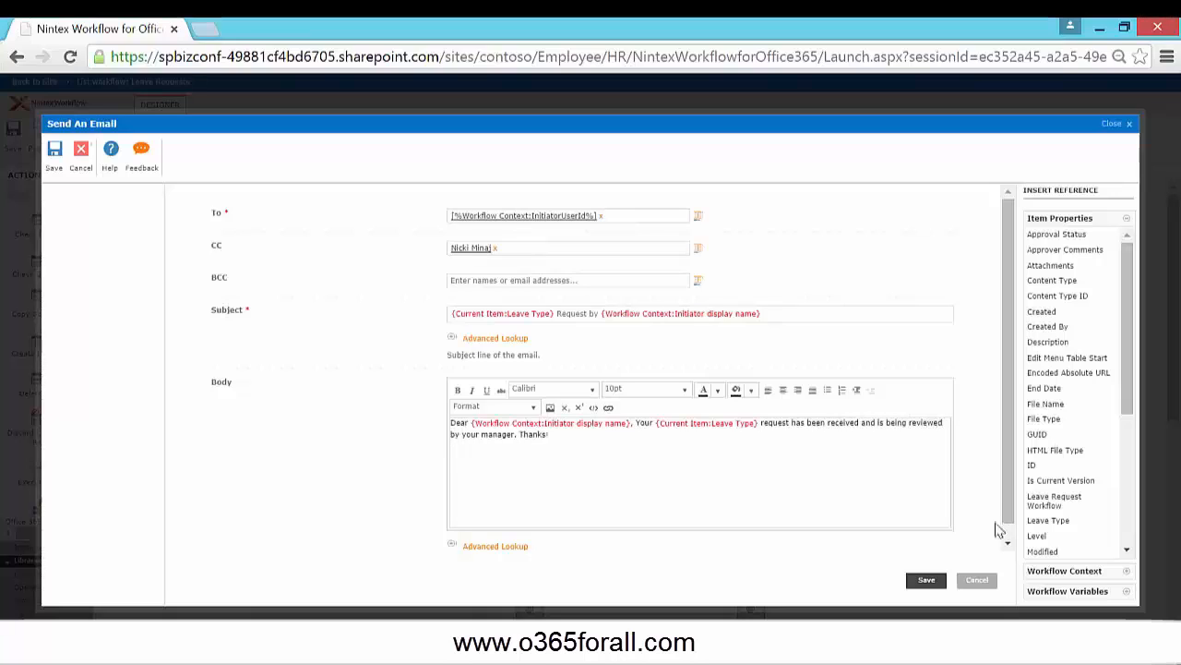
click(934, 584)
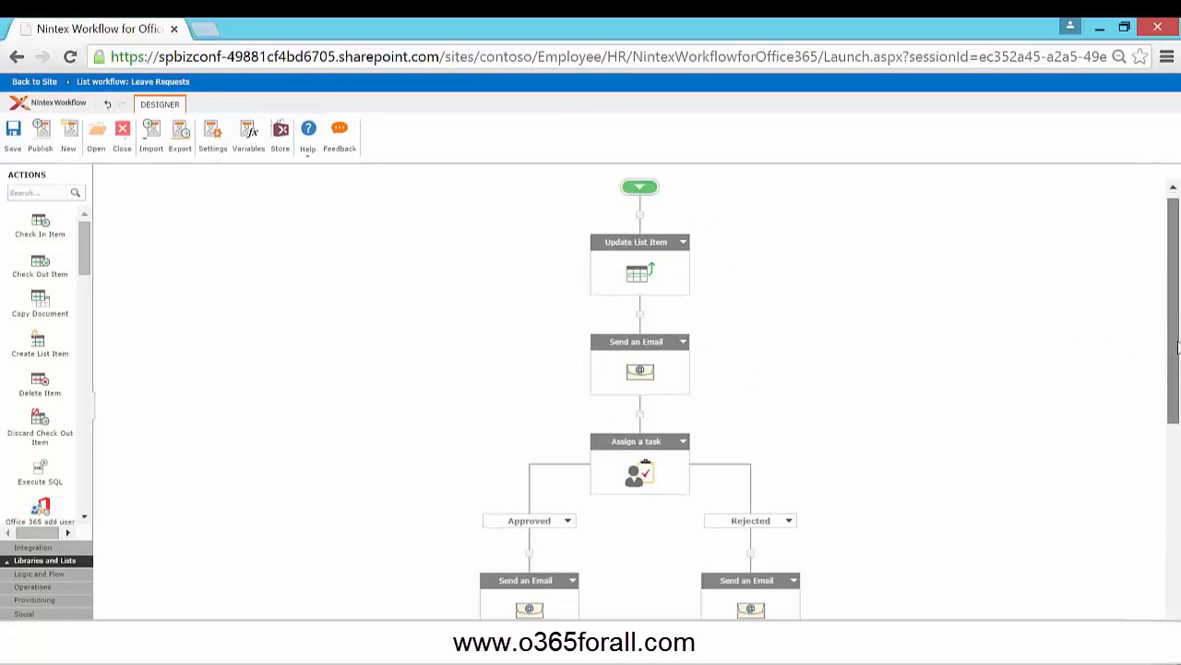
Review the workflow's Approved and Rejected branches and start a new blank workflow, discarding the unsaved changes.
drag(1177, 346, 1177, 386)
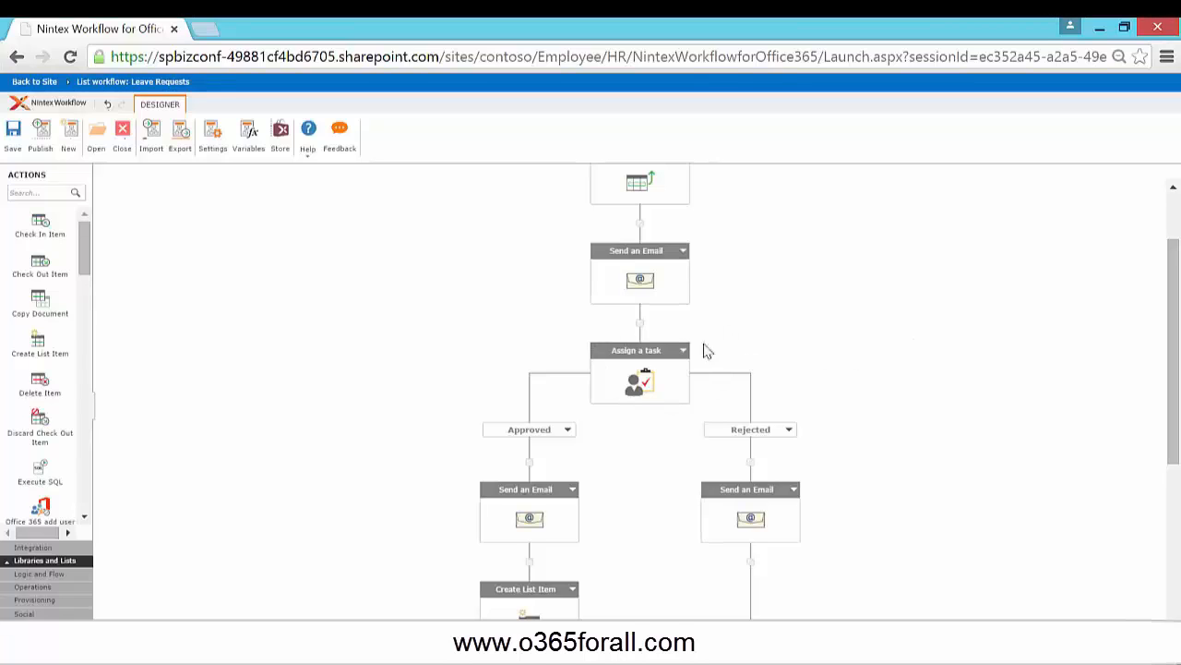
scroll(572, 369, down, 1)
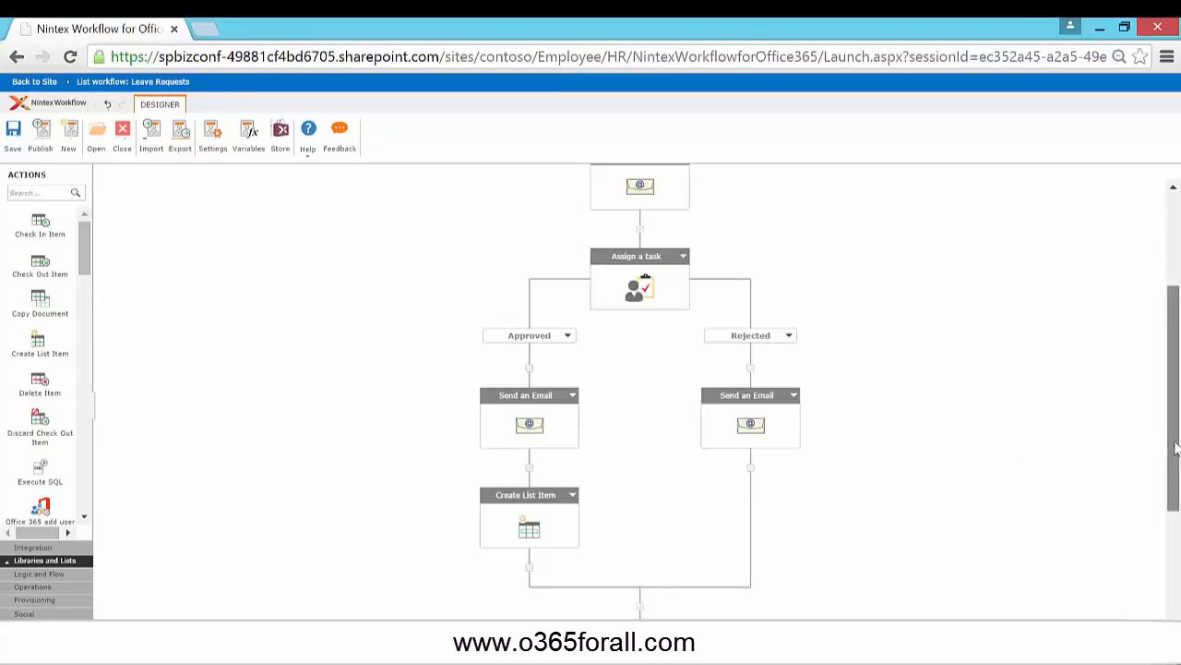
drag(1177, 448, 1160, 345)
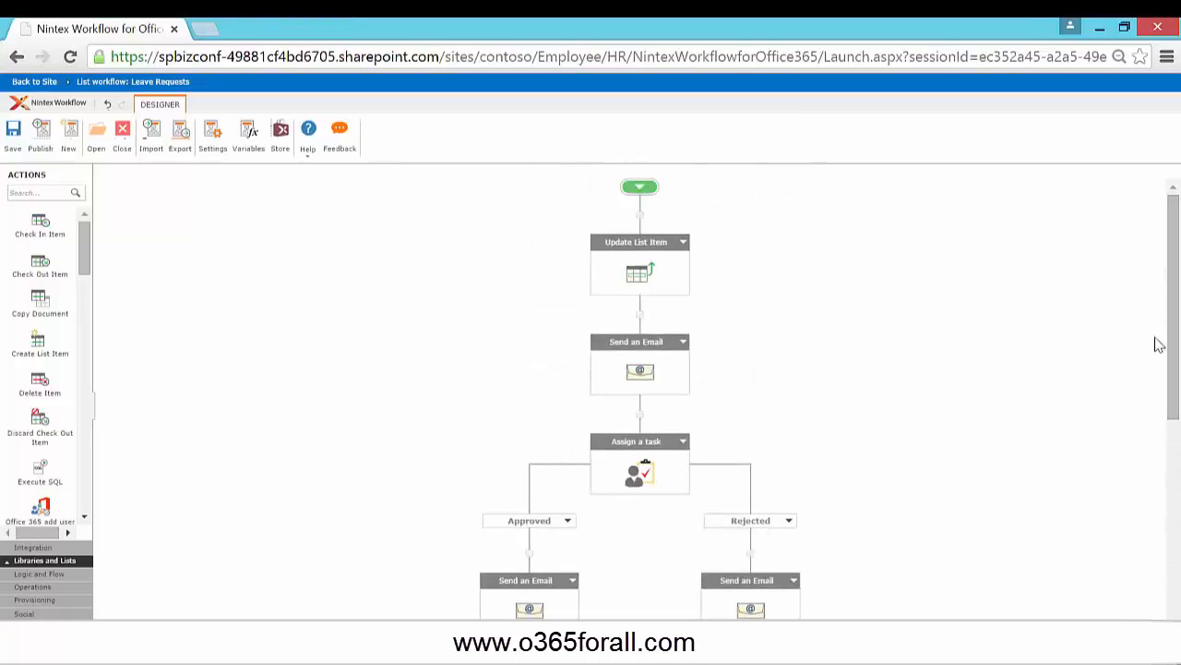
click(72, 139)
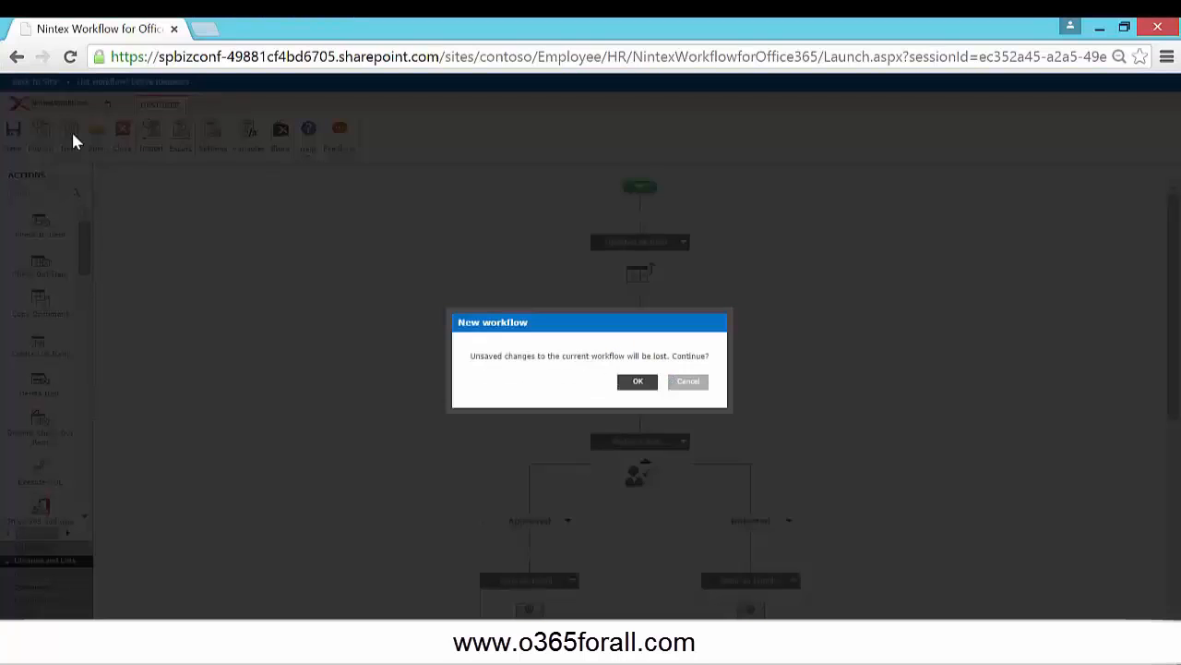
click(638, 381)
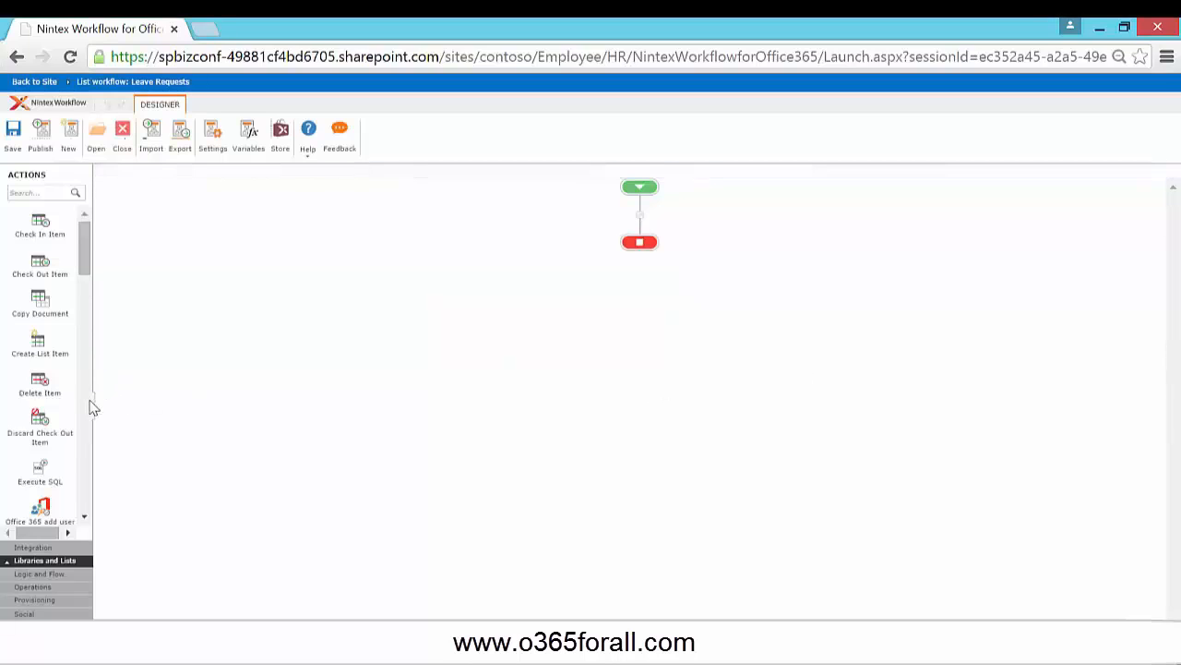
Widen the workflow actions list and examine the Logic and Flow, Operations and Provisioning actions, including those for Office 365.
drag(93, 398, 219, 402)
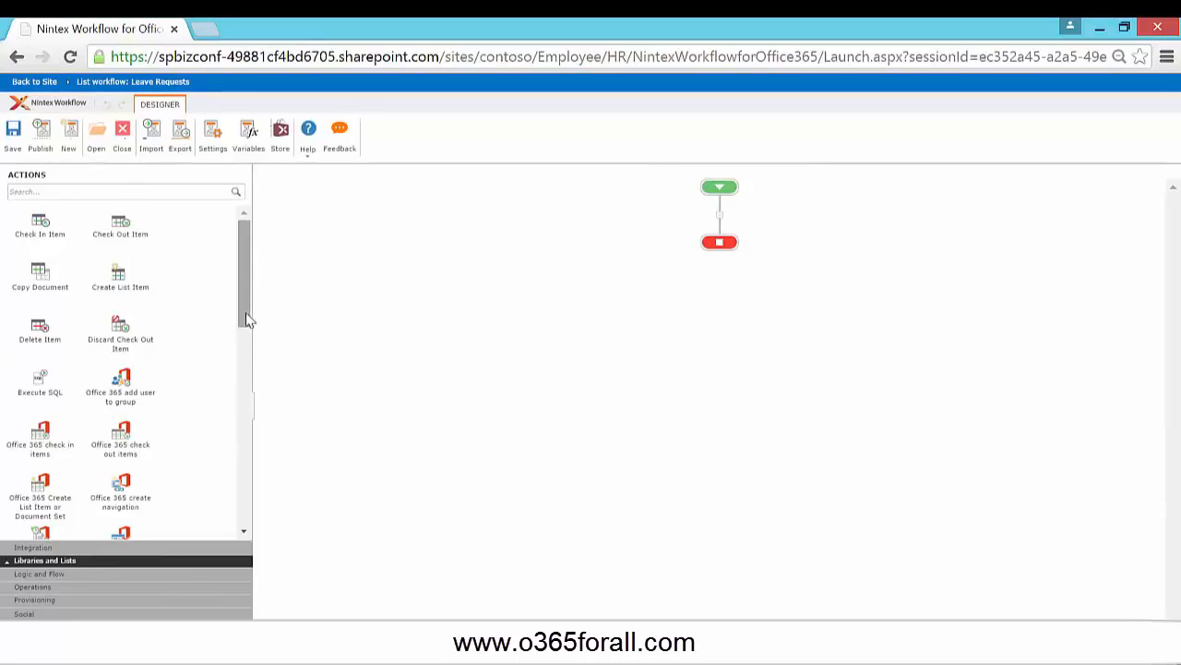
click(46, 574)
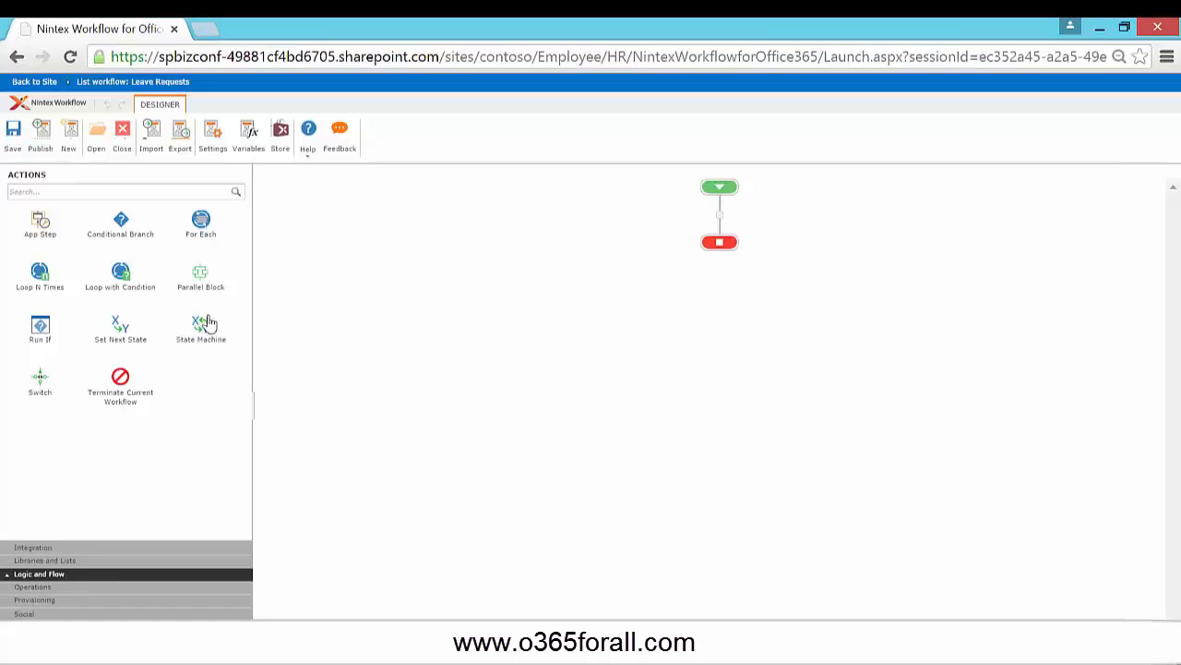
click(41, 589)
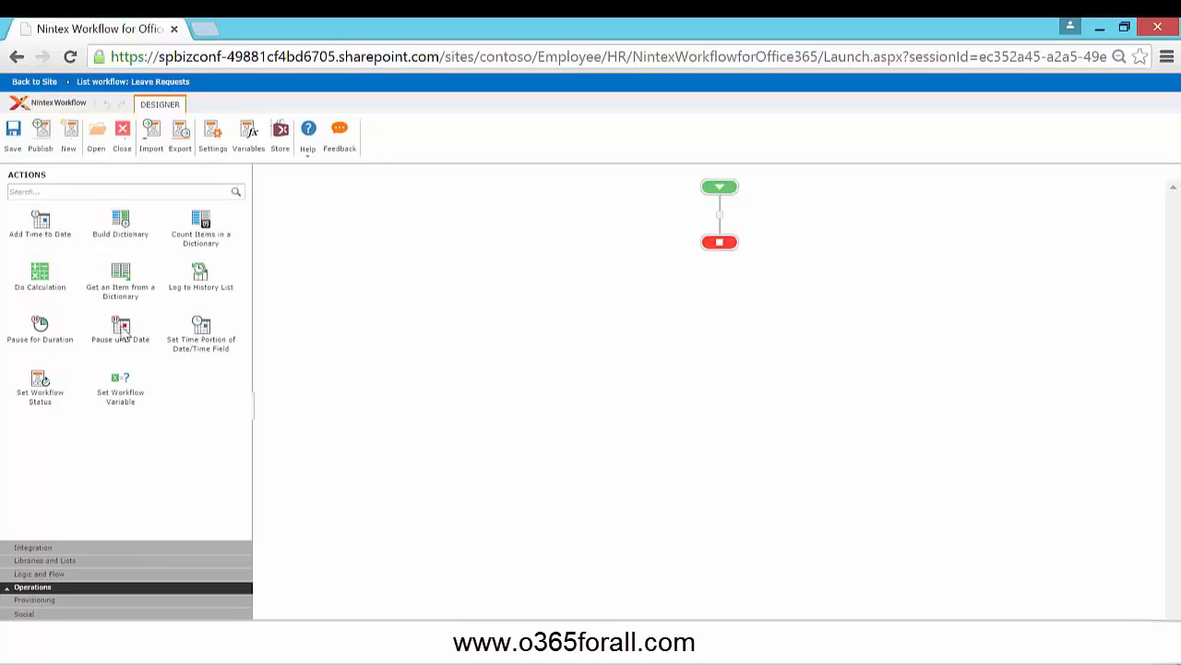
click(57, 603)
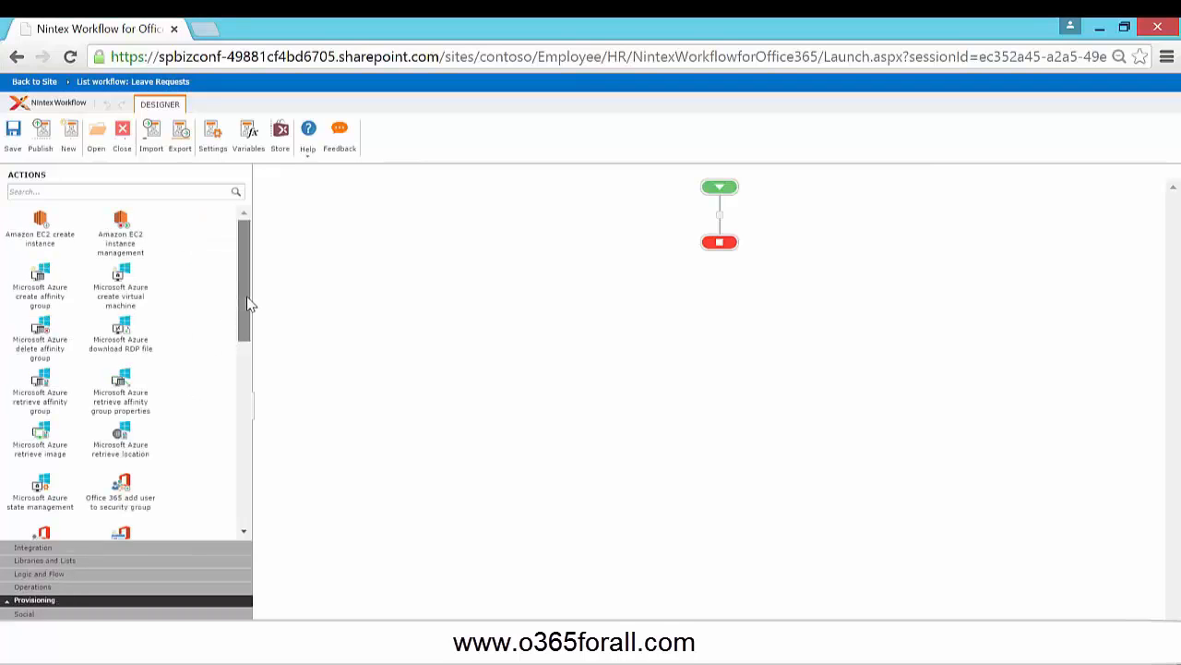
drag(247, 296, 240, 350)
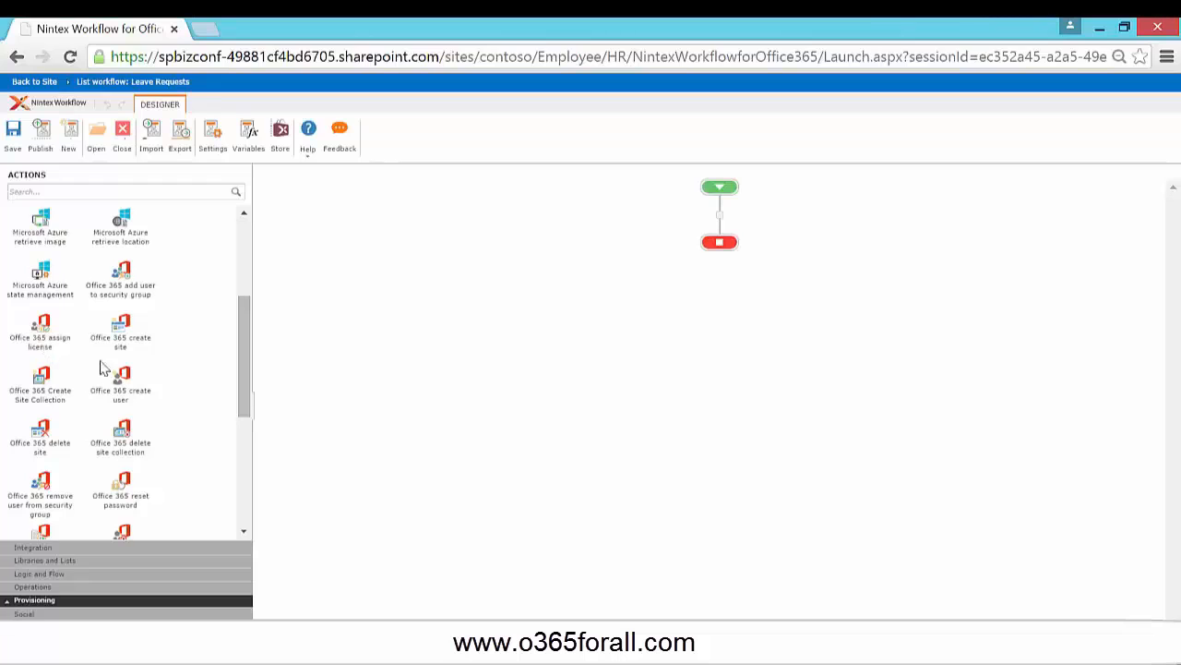
Examine the remaining Provisioning actions, the Social actions, the task and email actions, and the string-handling actions.
drag(249, 370, 250, 461)
click(26, 613)
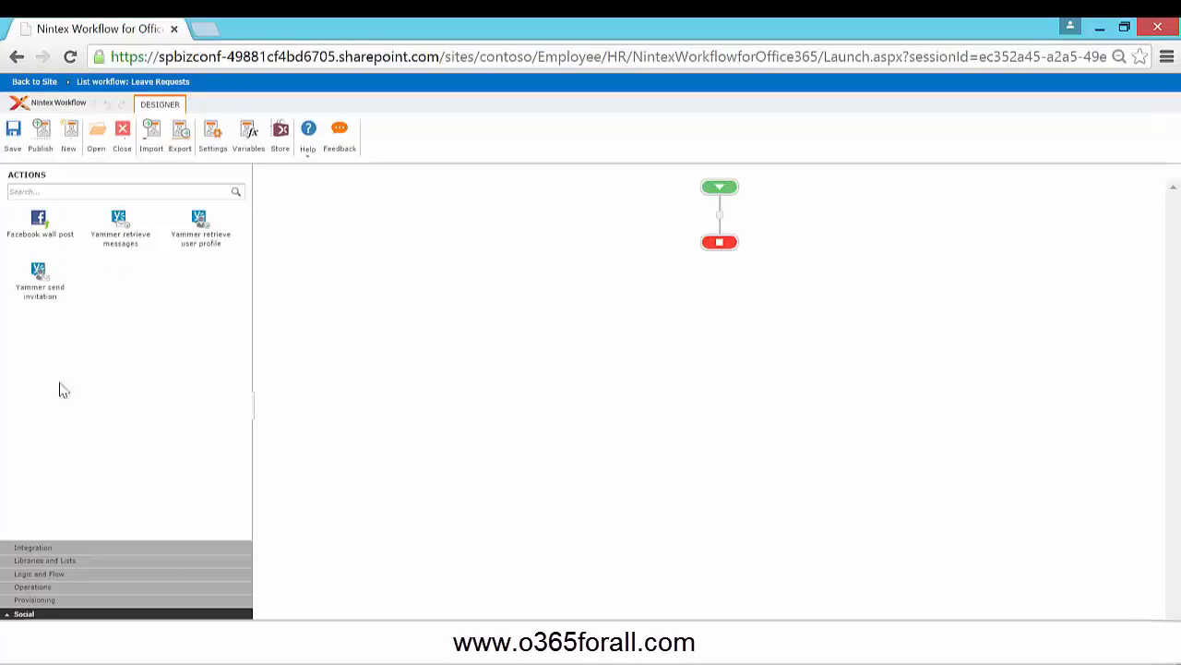
click(46, 627)
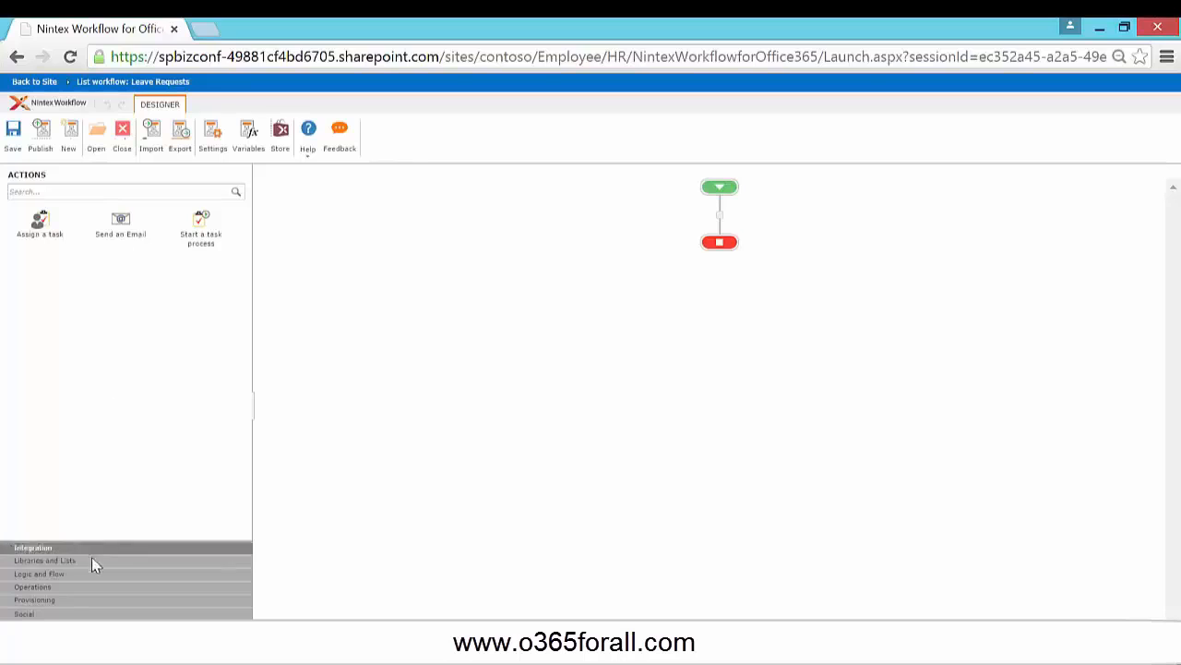
click(33, 640)
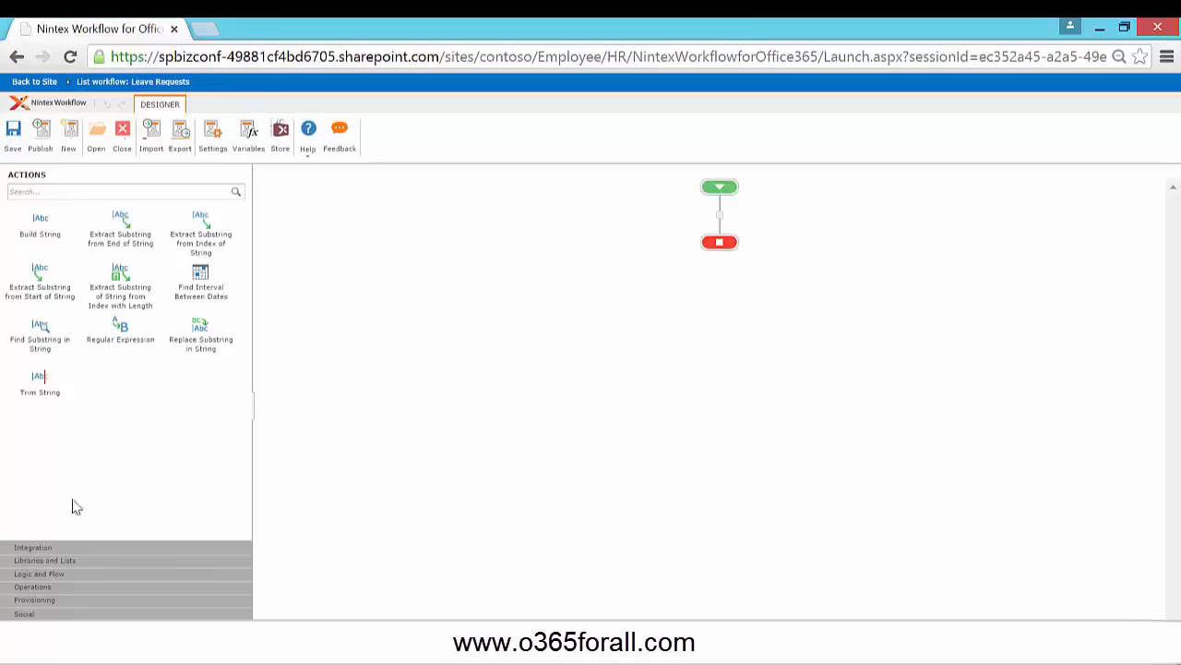
Add the Twitter Actions pack from the Nintex Store's Social category to the toolbox and check the Social actions.
click(281, 134)
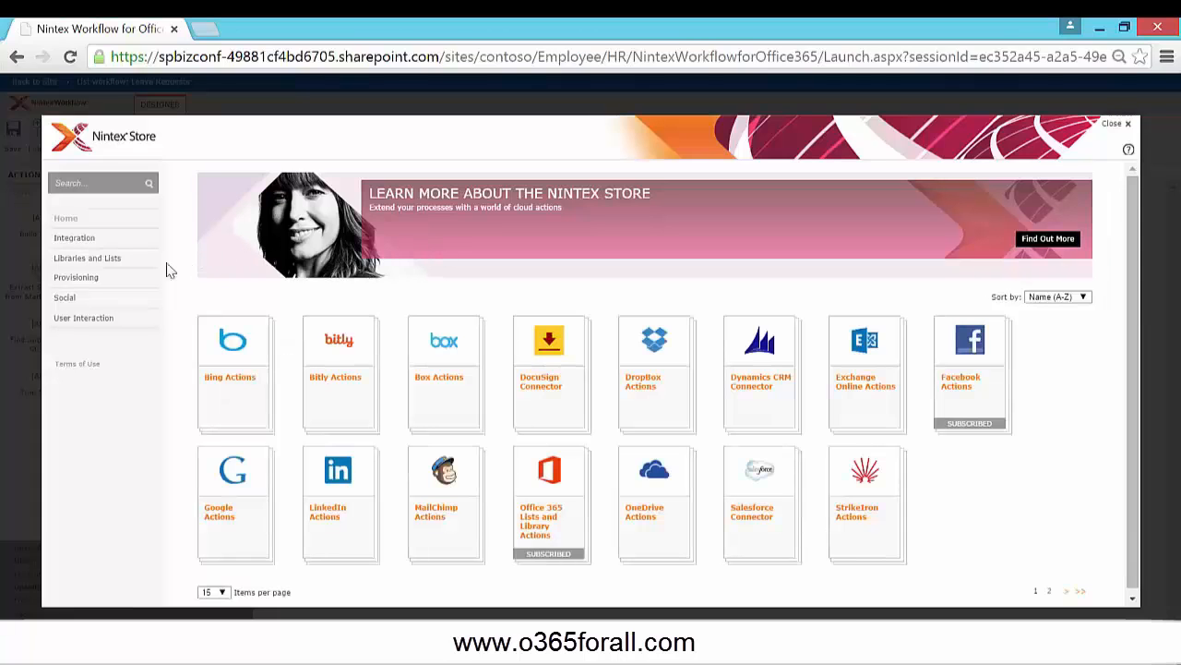
click(64, 300)
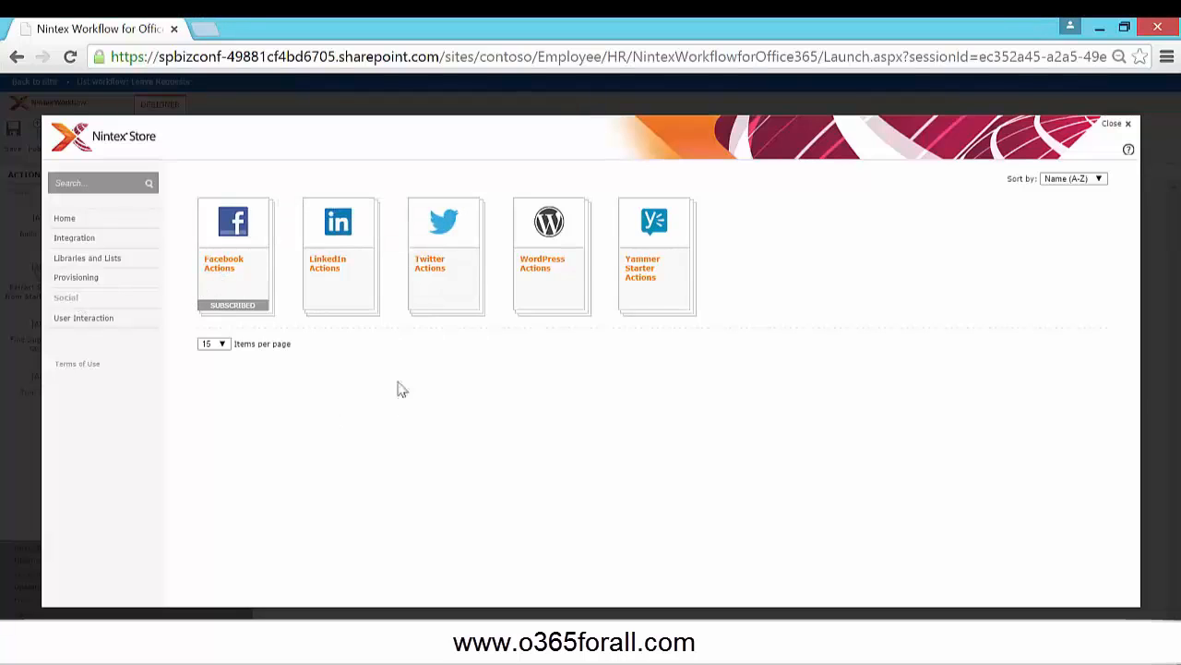
click(440, 274)
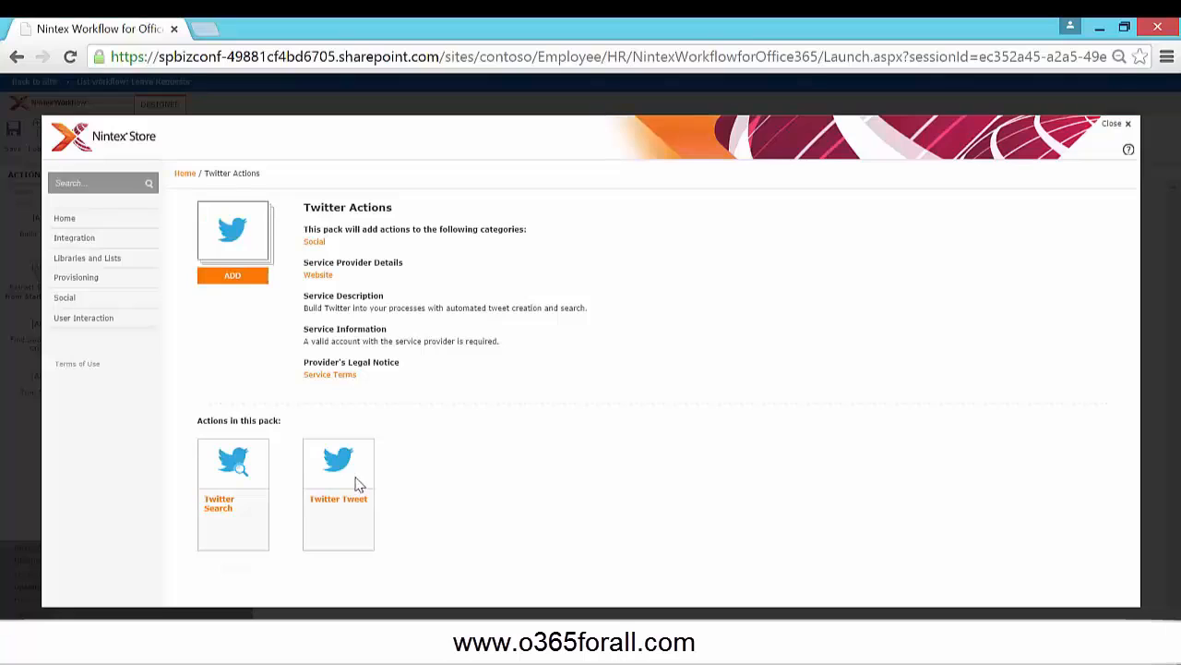
mouse_move(367, 483)
click(233, 279)
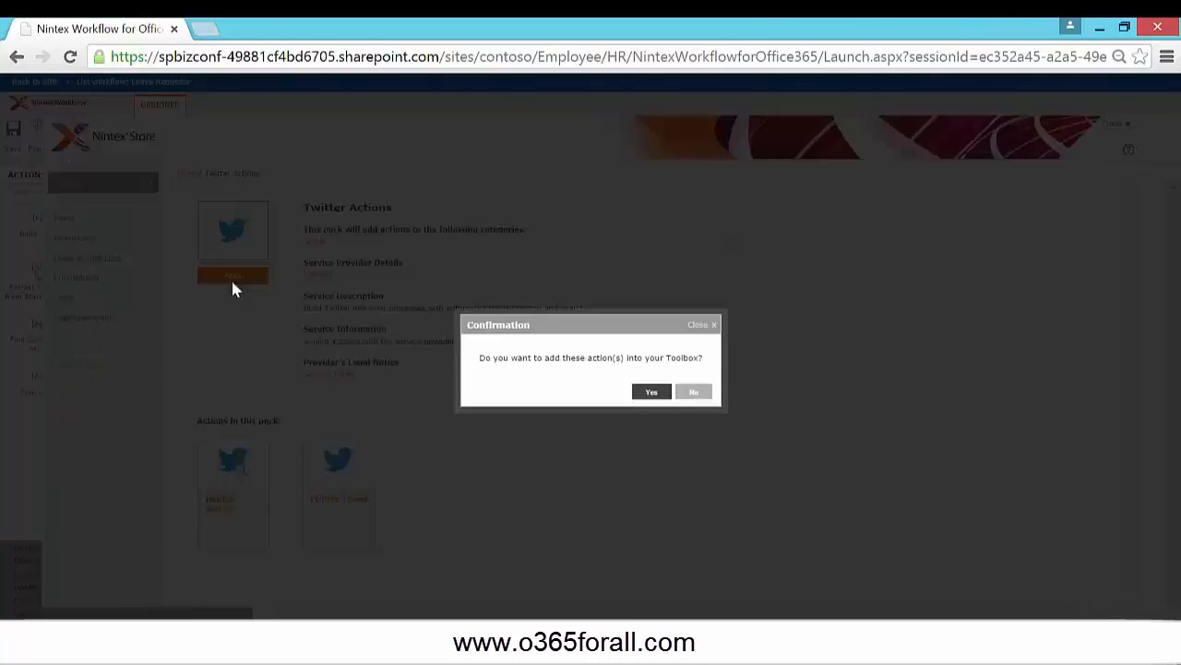
click(653, 393)
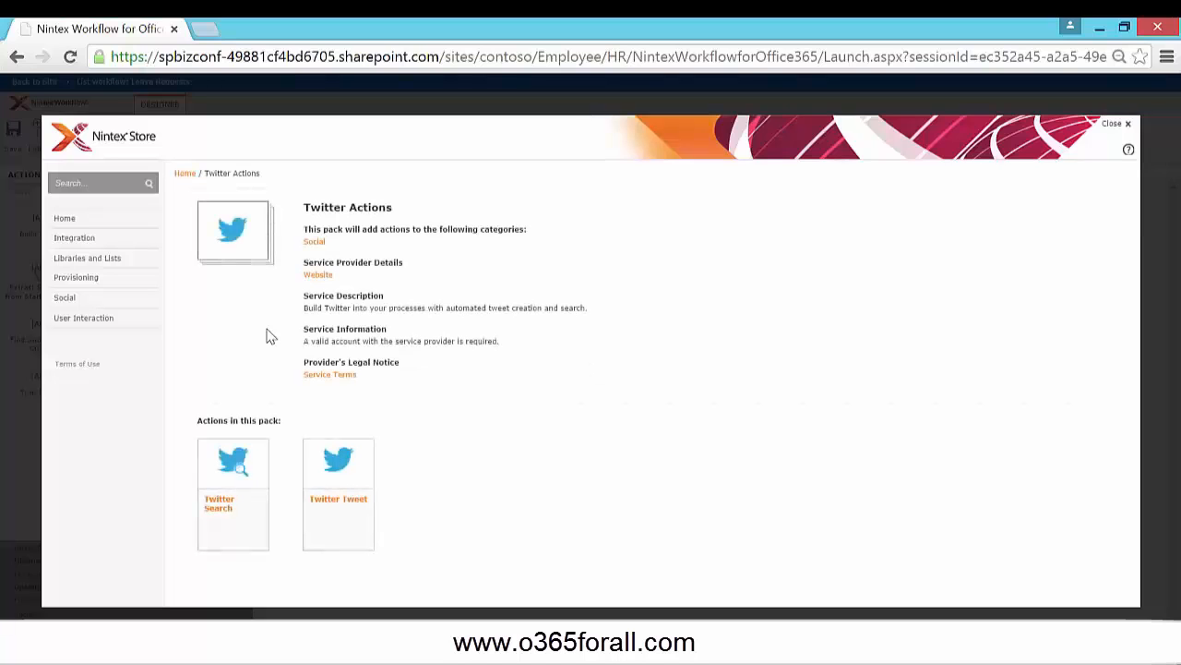
click(1118, 124)
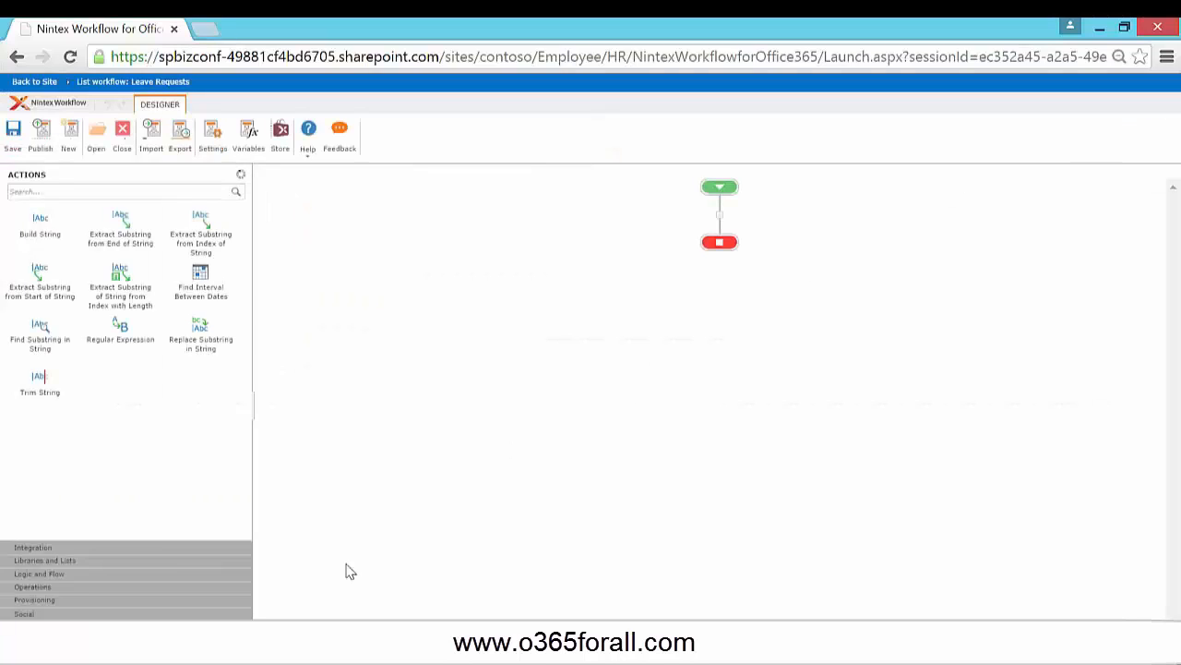
click(25, 614)
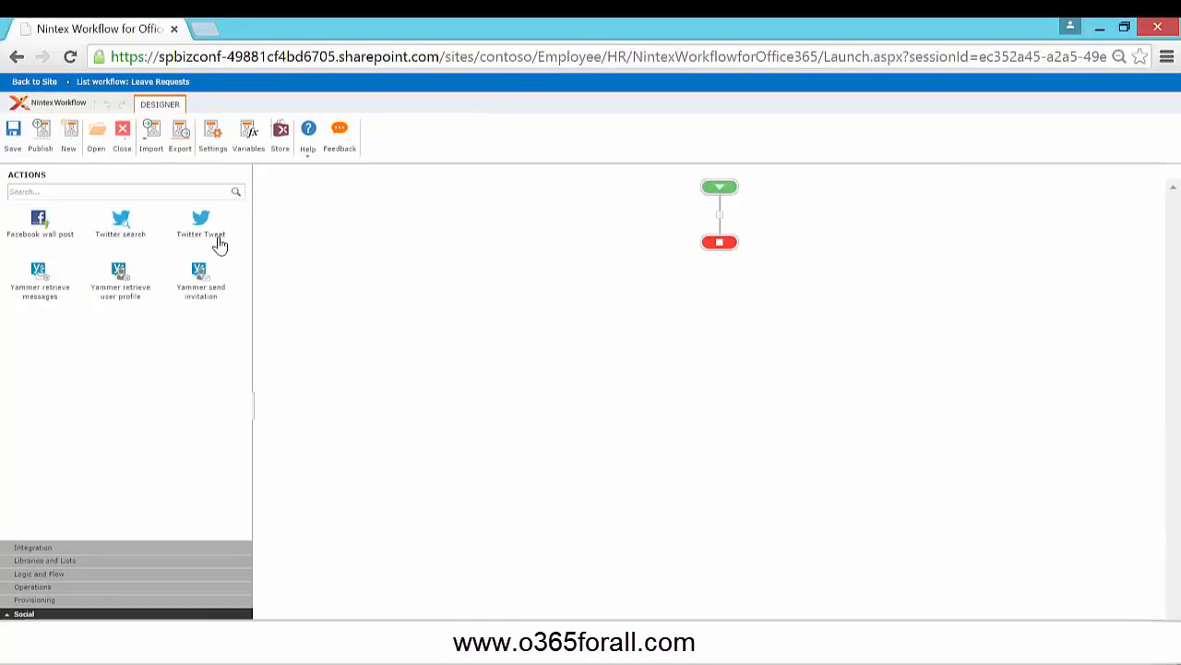
Search the actions for "Updat" and place an Update List Item action at the start of the workflow.
click(83, 560)
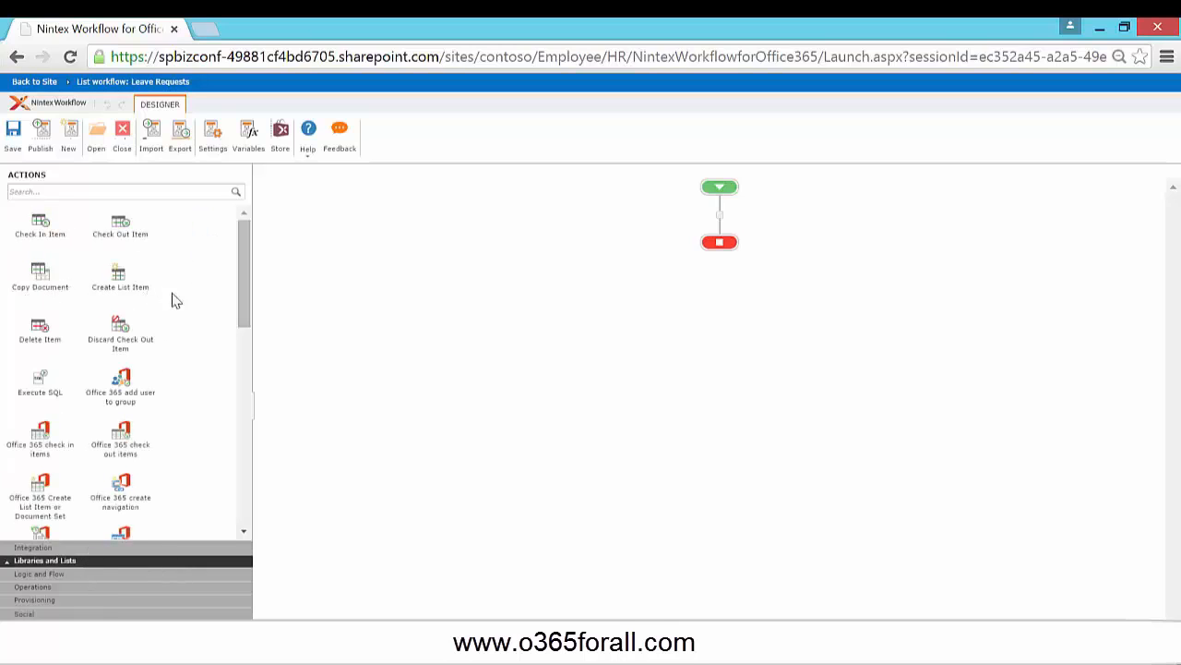
click(157, 189)
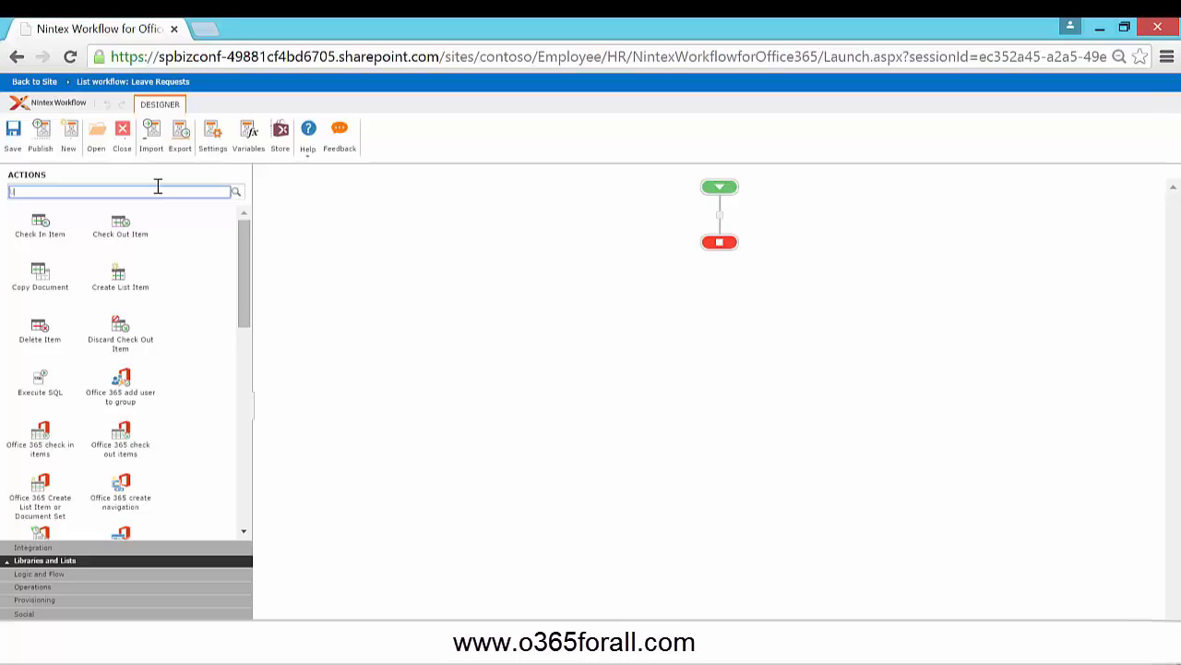
text(Updat)
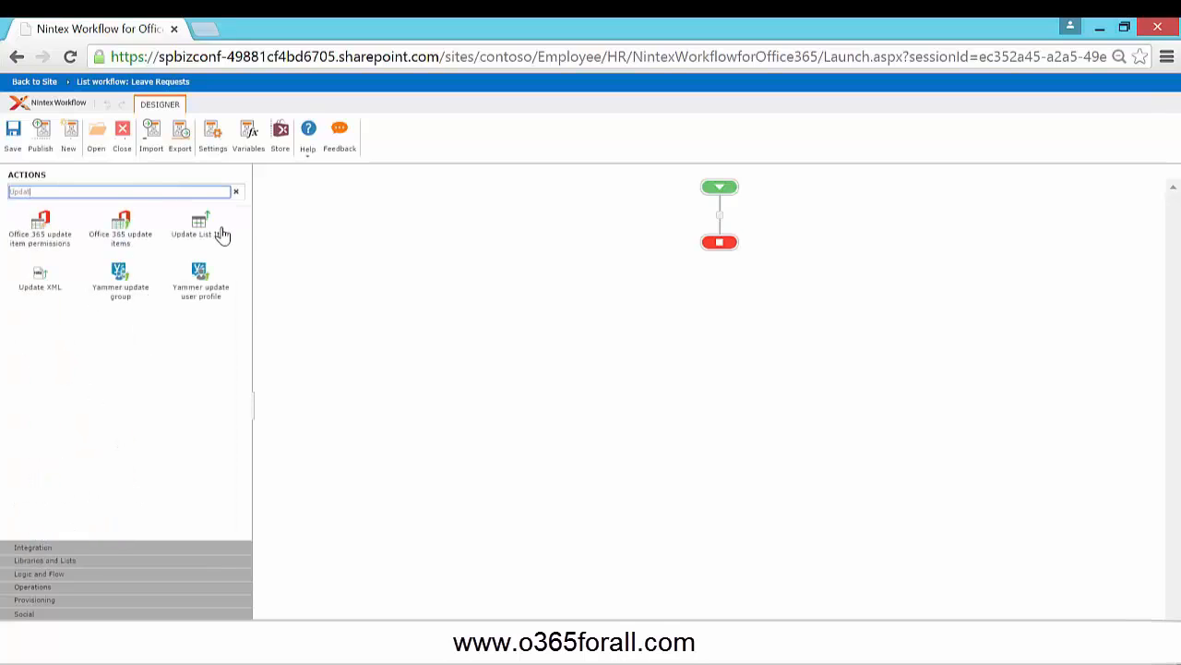
drag(222, 232, 723, 228)
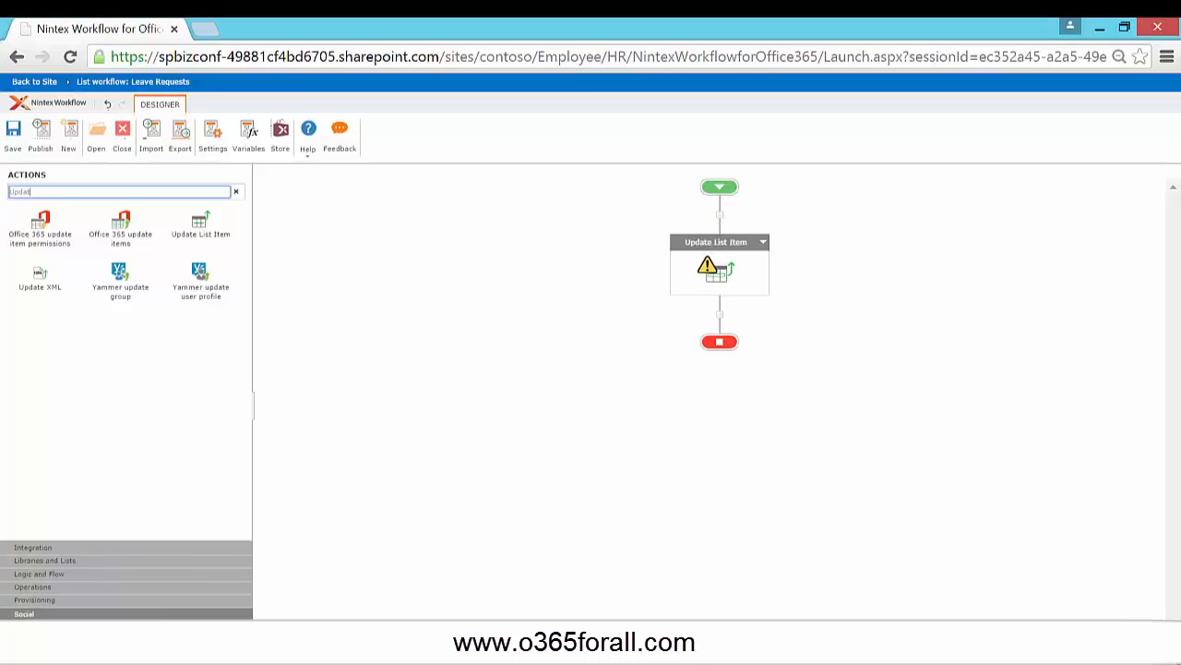
Add a Send an Email action and an Assign a task action in sequence below Update List Item.
click(111, 627)
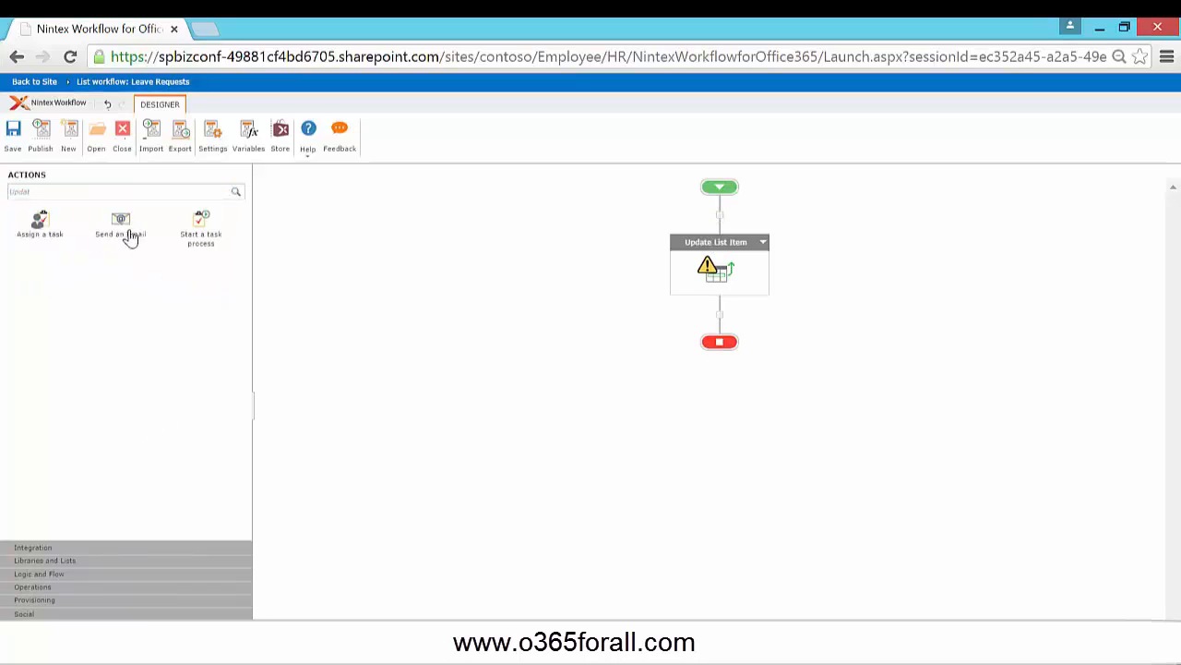
drag(126, 237, 725, 319)
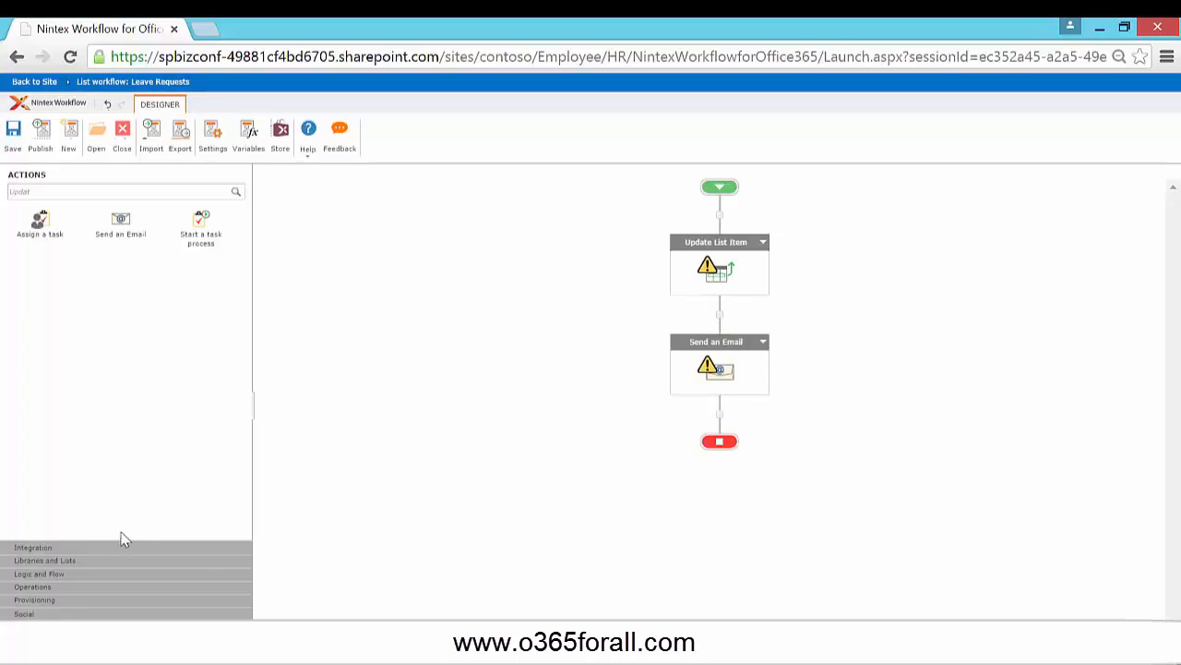
drag(39, 231, 720, 420)
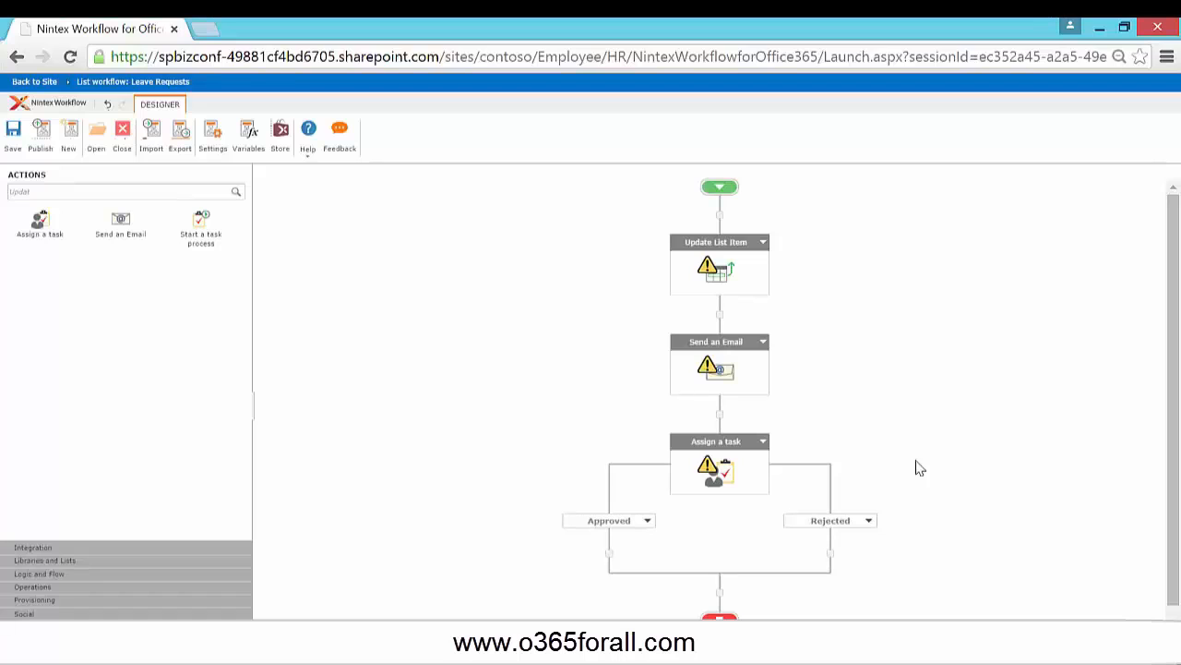
Add a Send an Email action followed by a Create List Item action to the Approved branch.
drag(108, 232, 598, 554)
scroll(966, 563, down, 1)
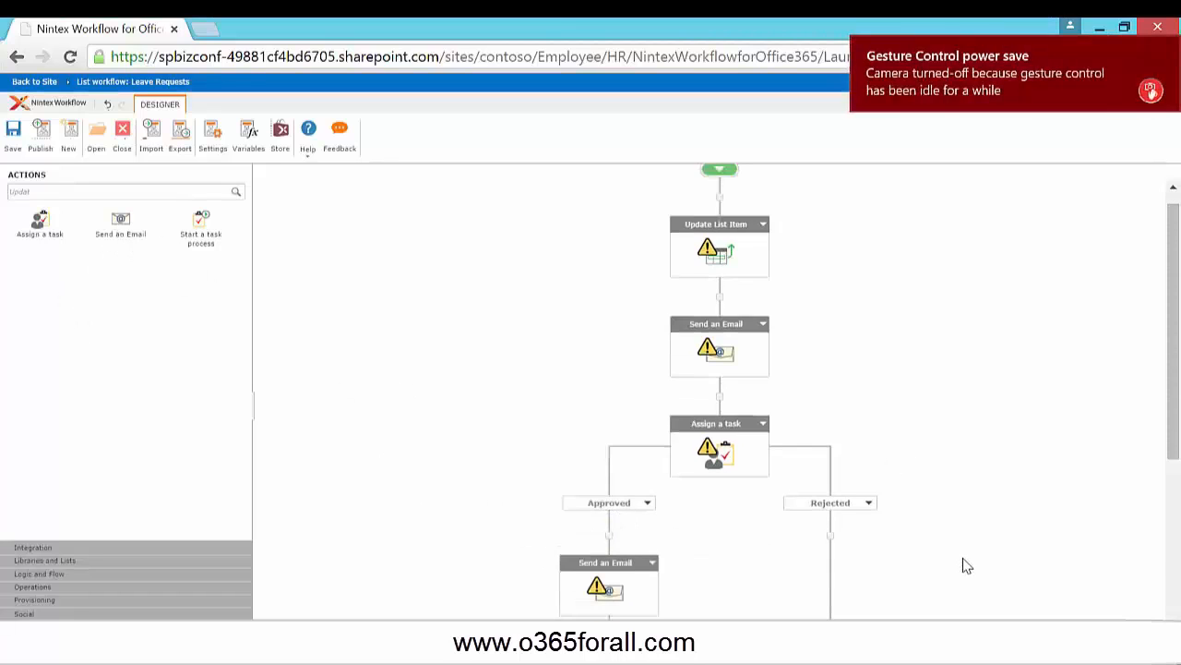
scroll(965, 562, down, 1)
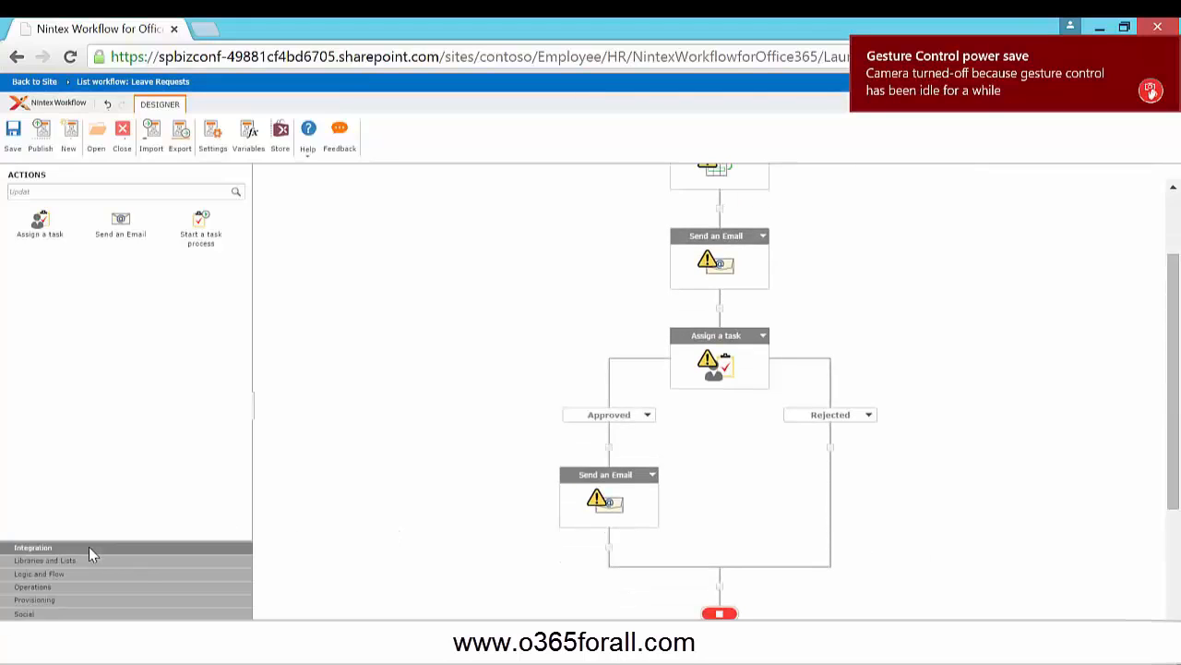
click(60, 561)
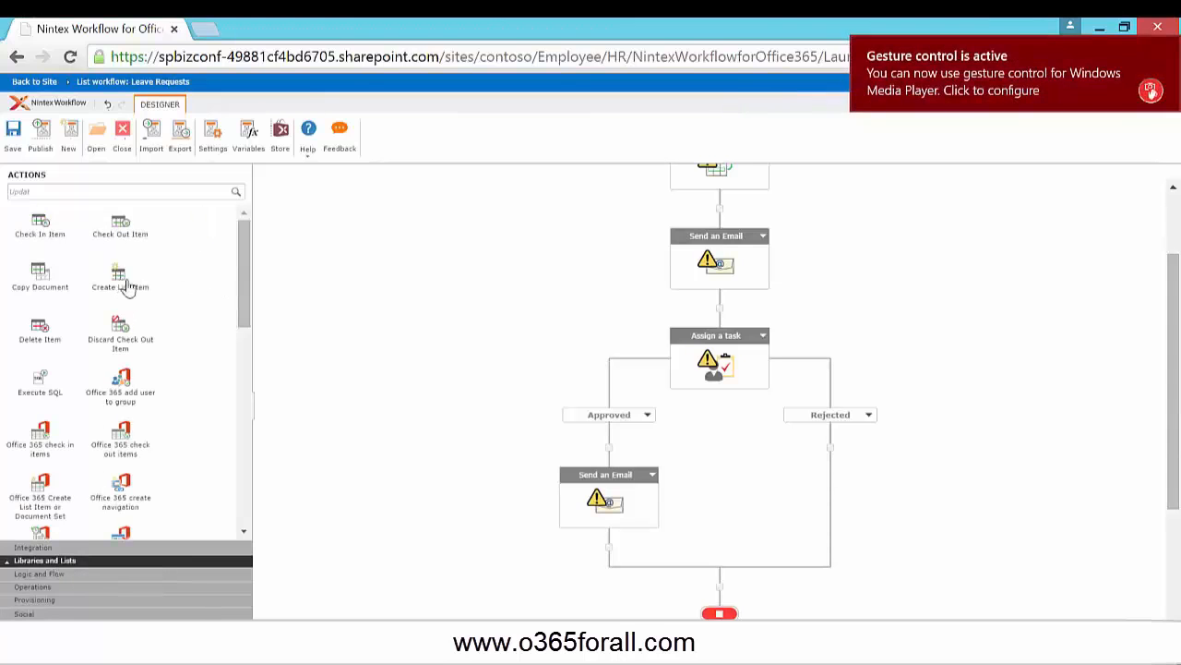
drag(120, 279, 604, 548)
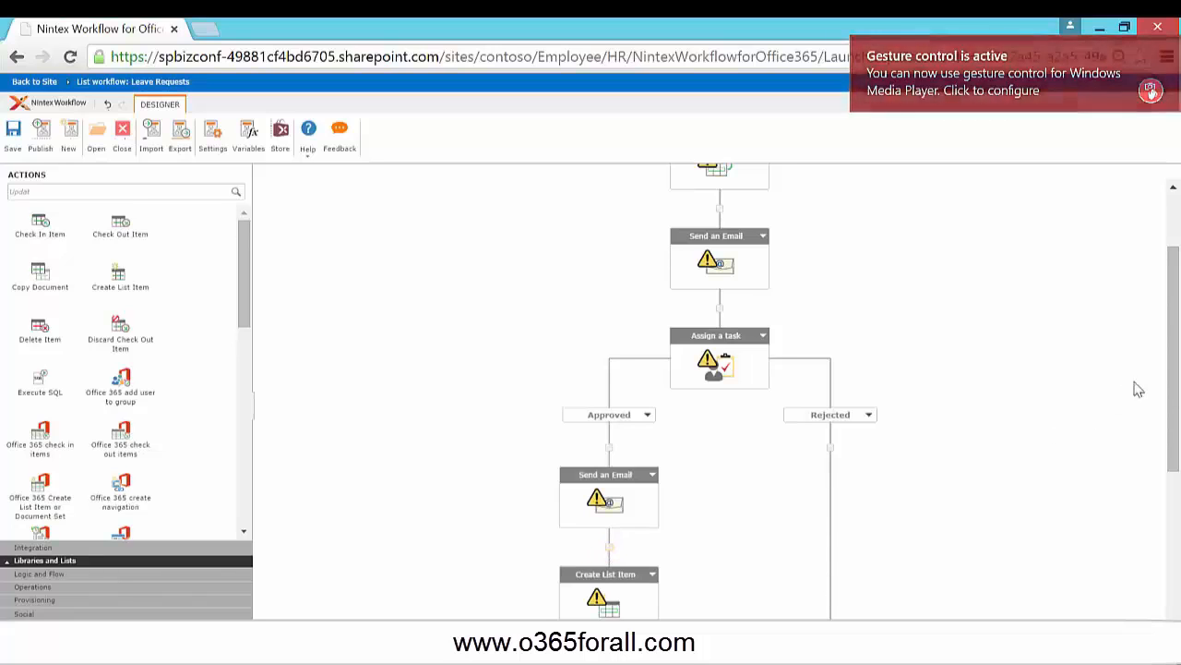
drag(1172, 435, 1174, 481)
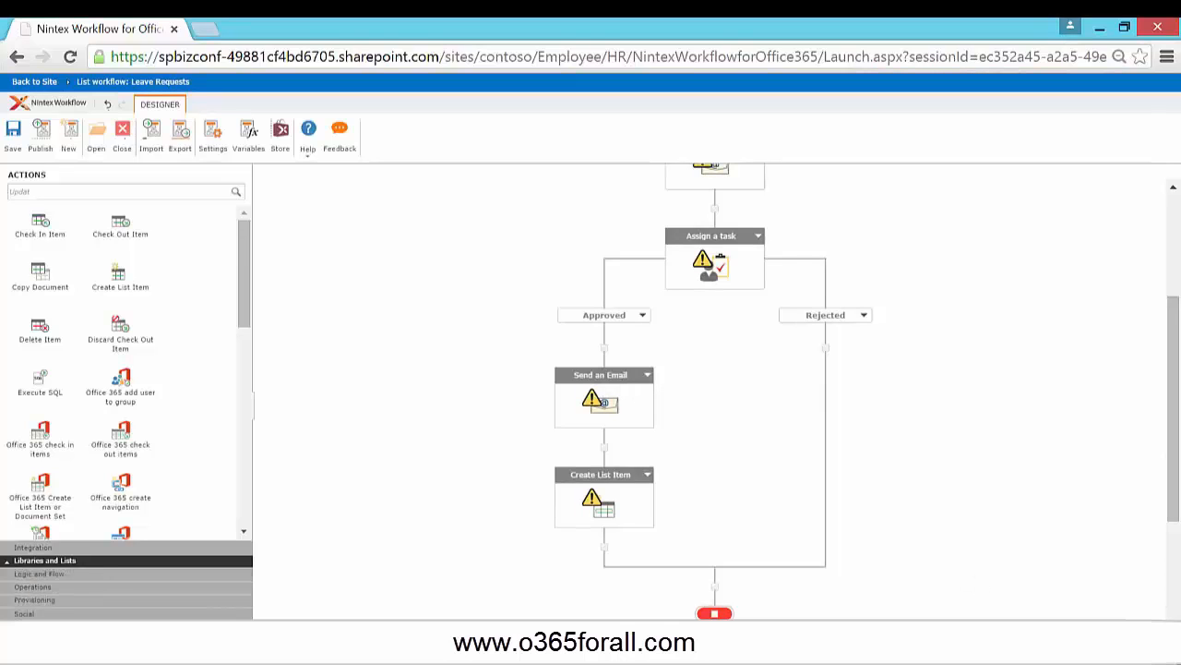
Add a Send an Email action to the Rejected branch.
click(31, 625)
drag(118, 229, 831, 387)
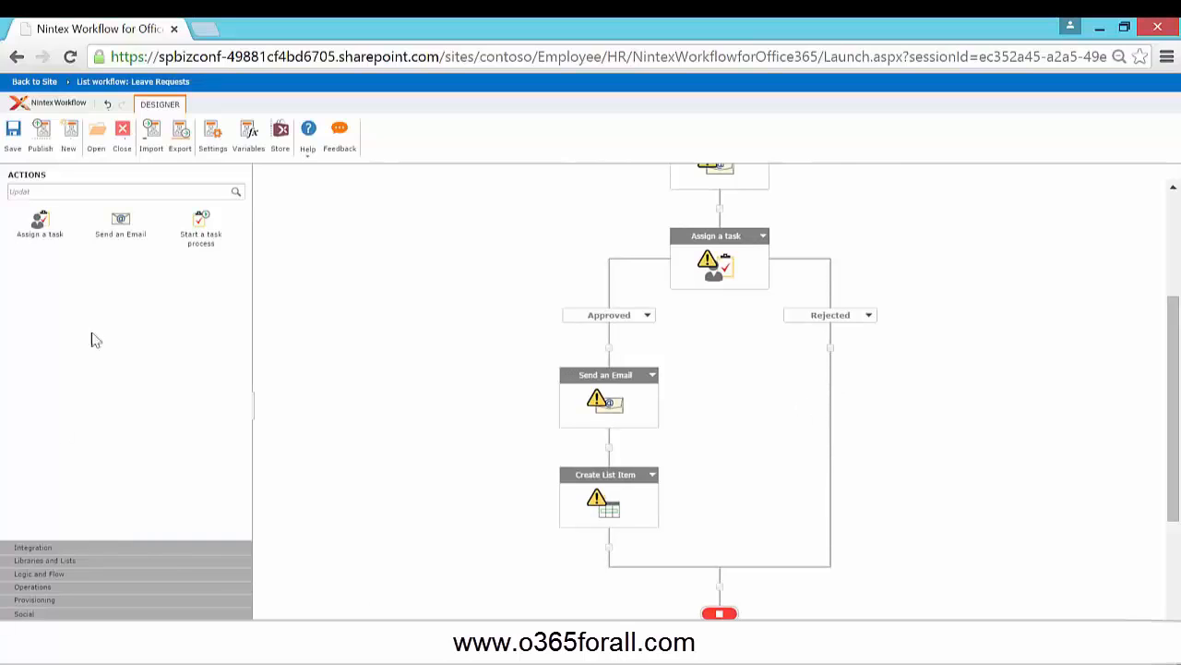
drag(114, 226, 830, 351)
Open the Update List Item configuration and add Title as the property to update on the current item.
drag(1169, 452, 1179, 304)
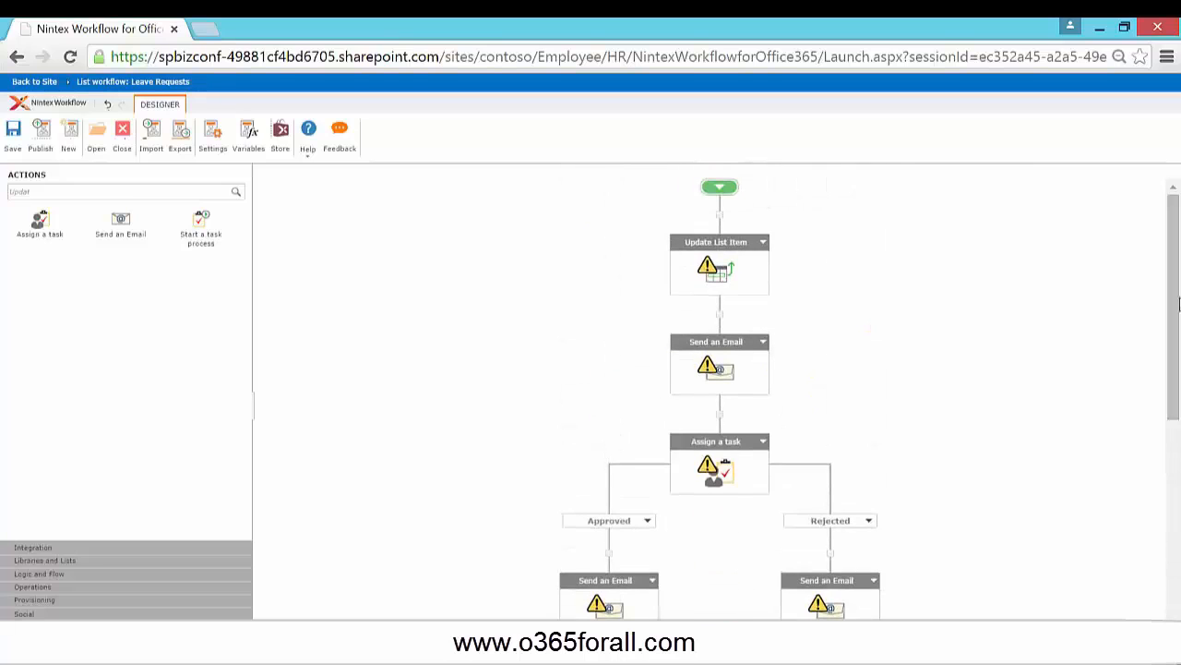
double_click(711, 270)
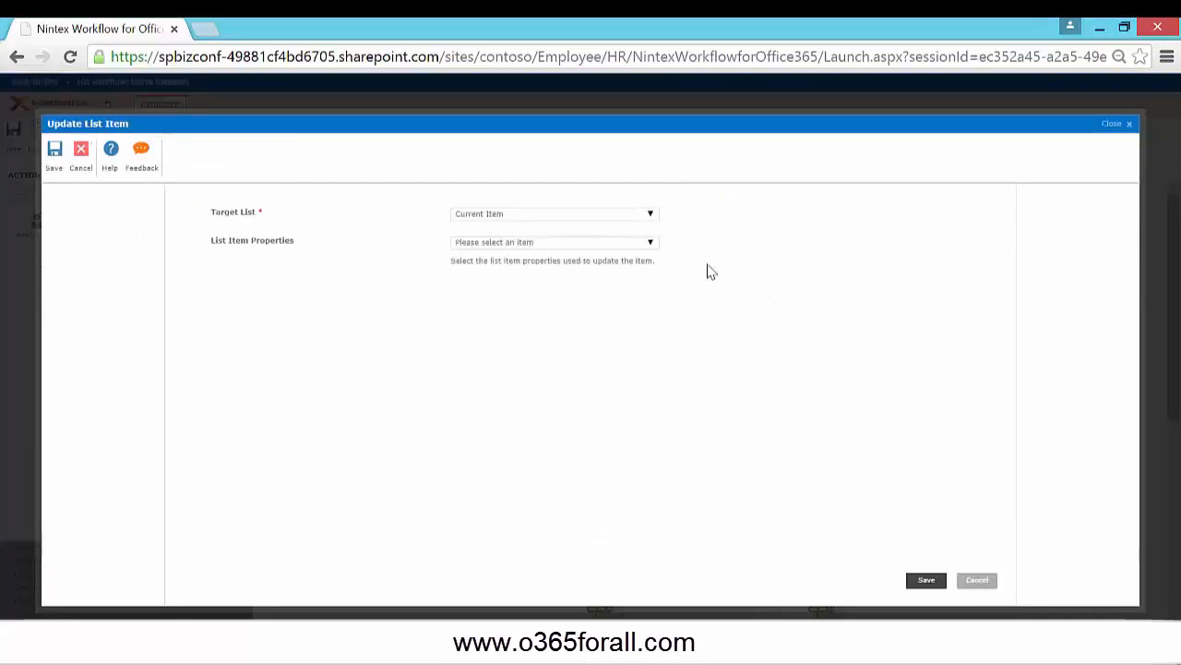
click(550, 243)
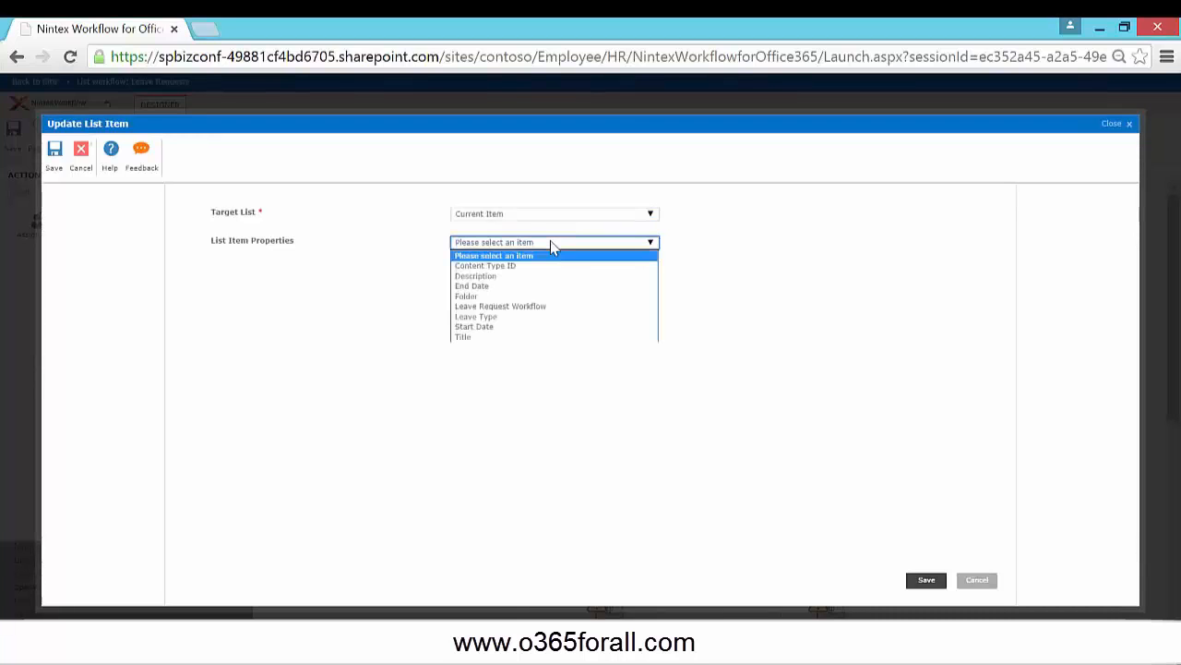
click(464, 338)
click(679, 243)
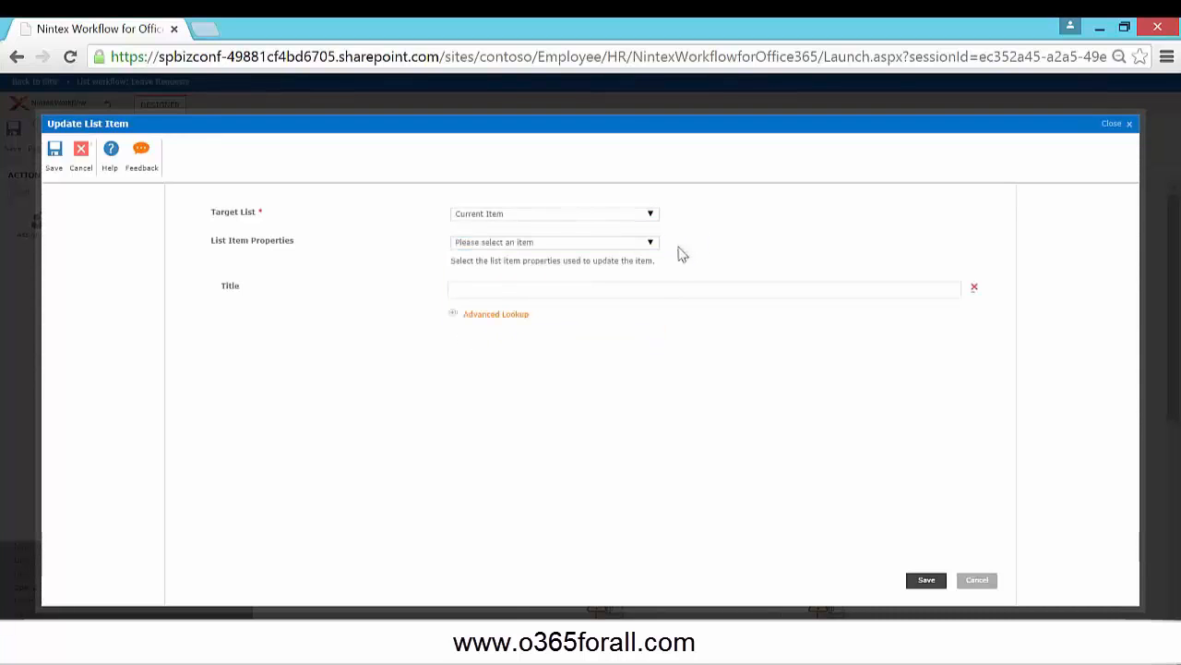
Build the Title from the Initiator display name, a hyphen and an item property, and save the Update List Item action.
click(485, 293)
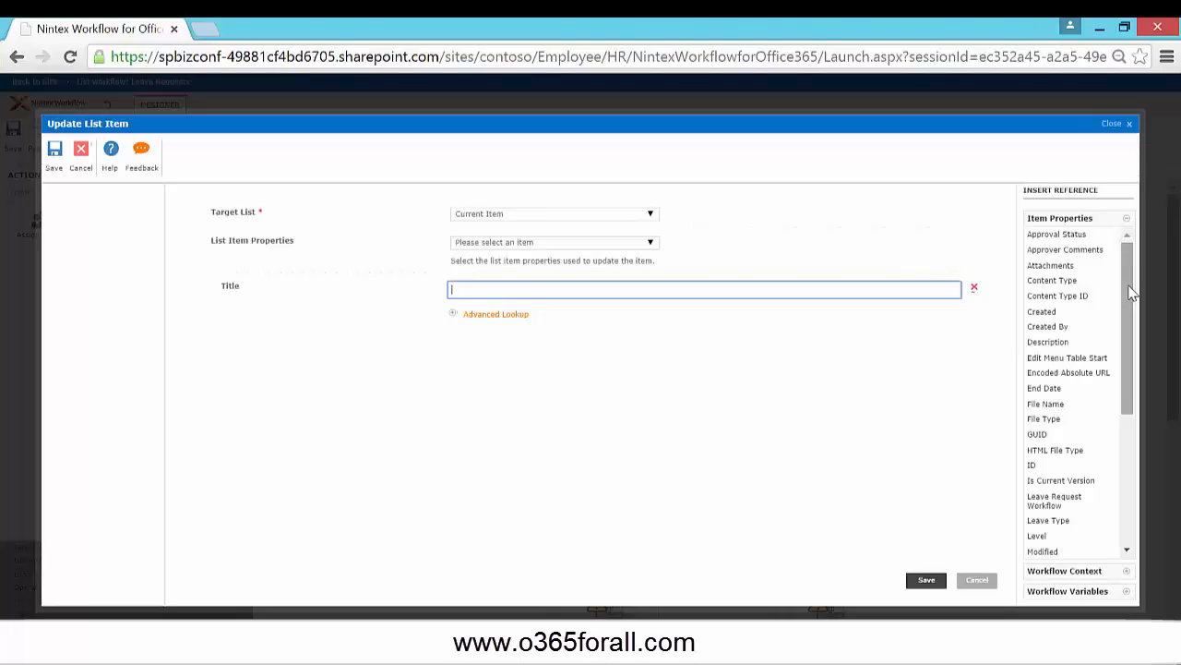
scroll(1132, 294, down, 2)
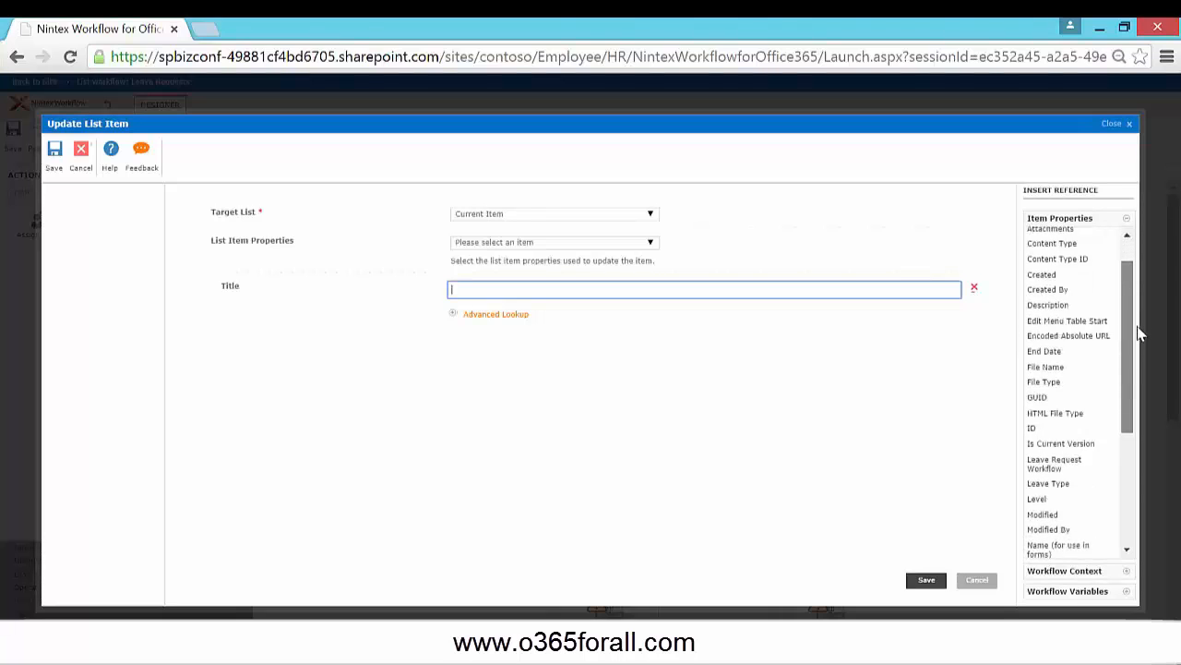
scroll(1140, 369, down, 3)
click(1115, 572)
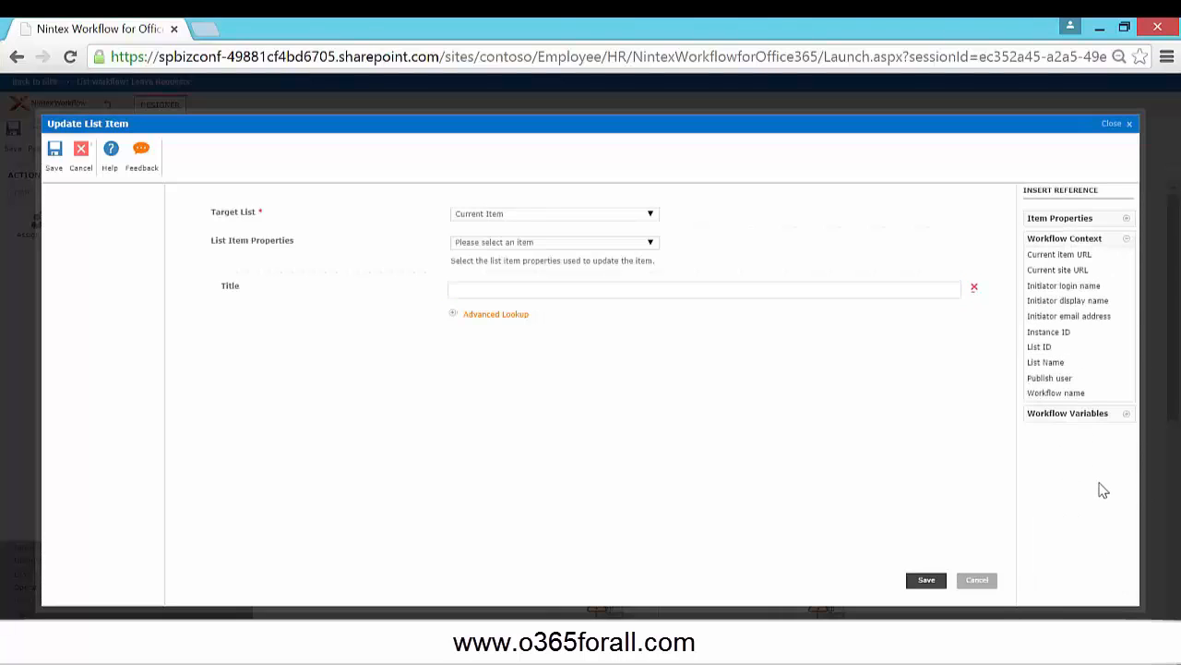
click(1069, 303)
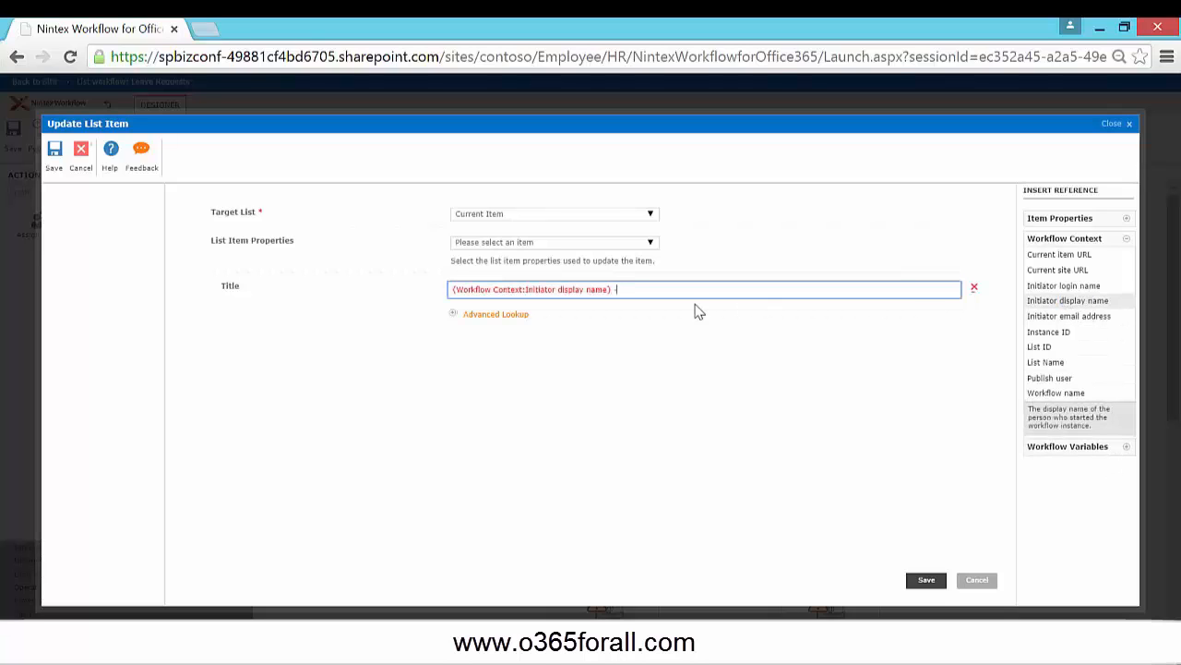
click(1071, 220)
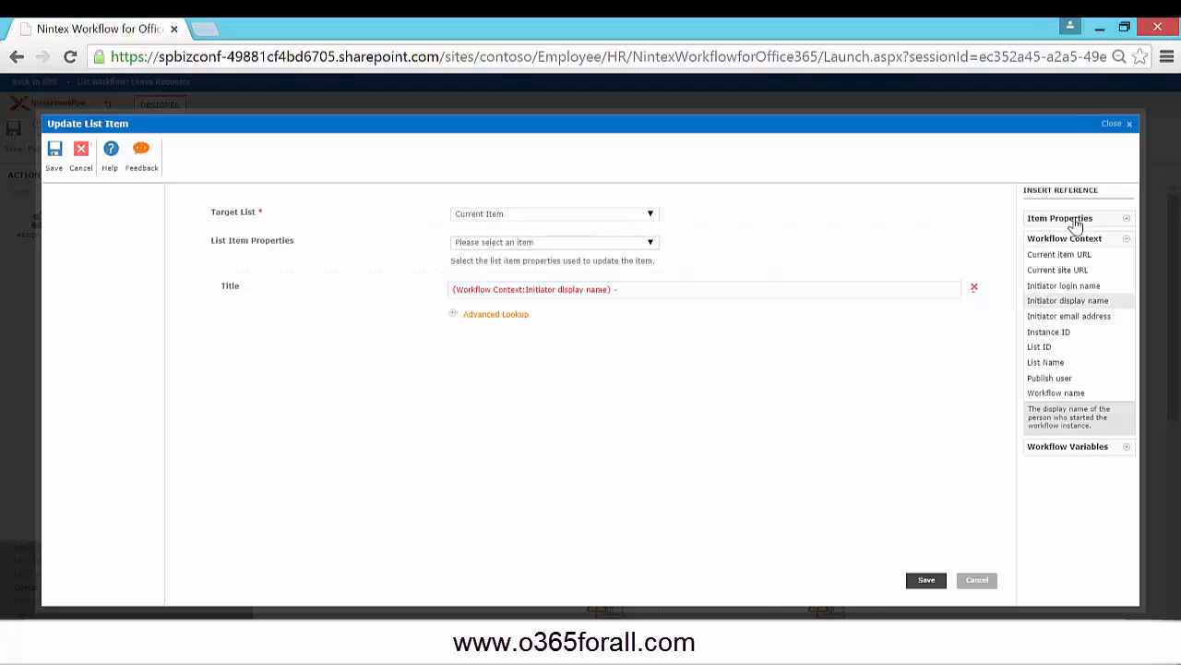
scroll(1126, 291, down, 1)
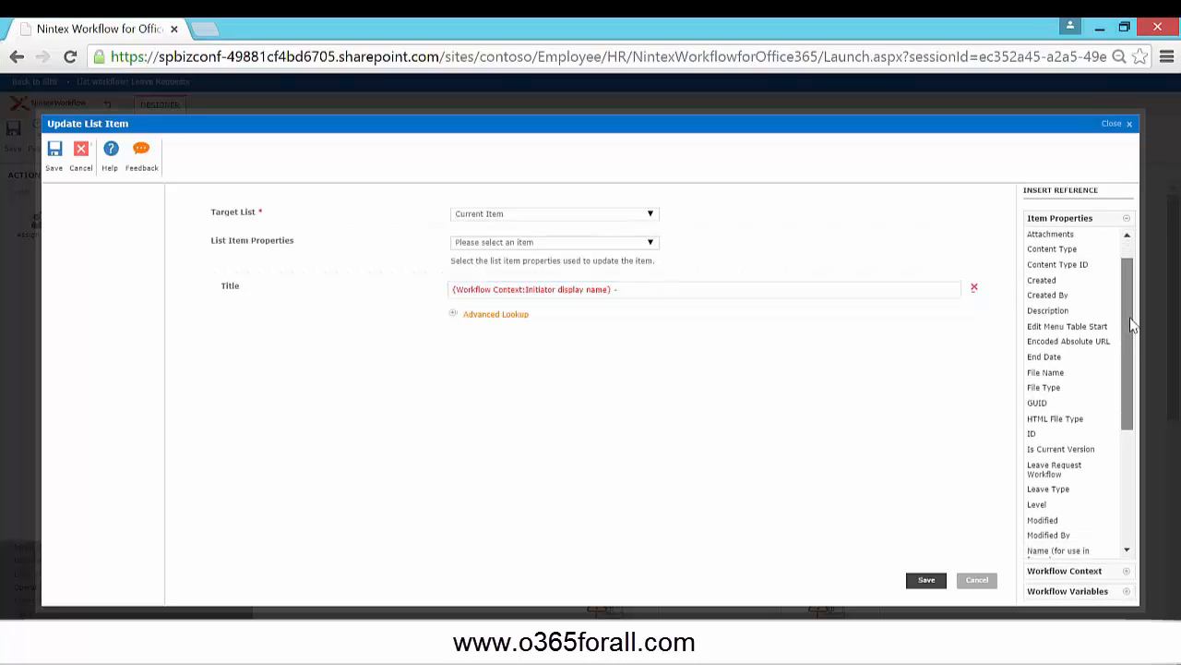
click(1064, 467)
click(926, 581)
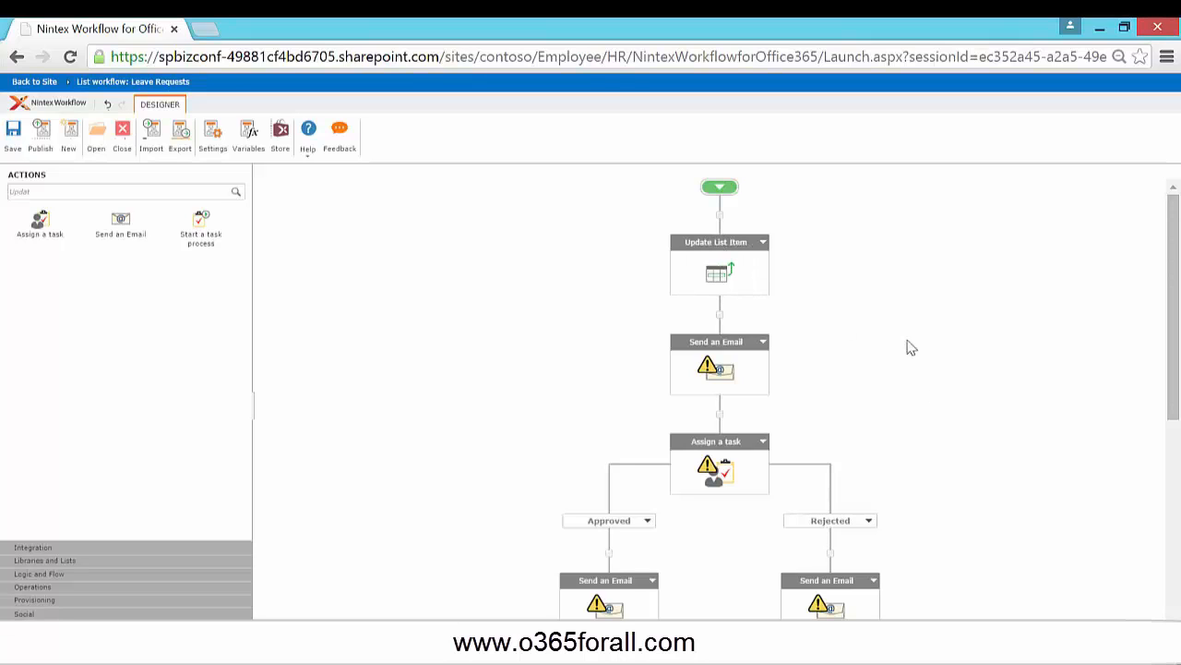
scroll(910, 374, down, 1)
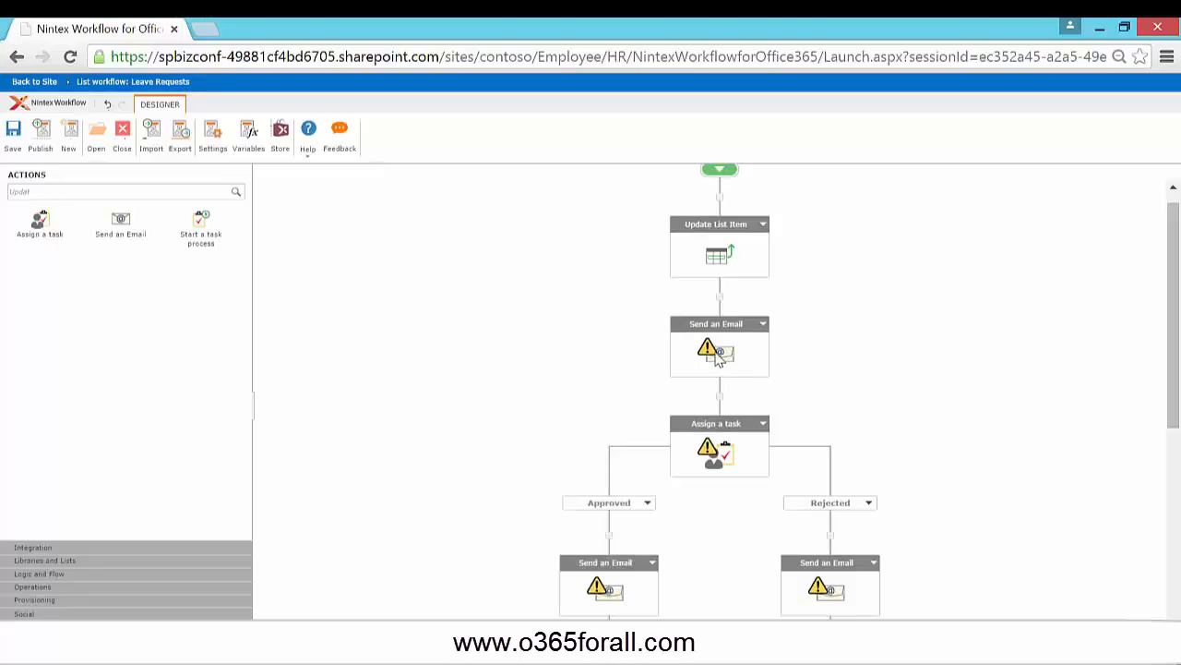
Open the configuration of the Send an Email action between Update List Item and Assign a task.
double_click(719, 359)
click(551, 217)
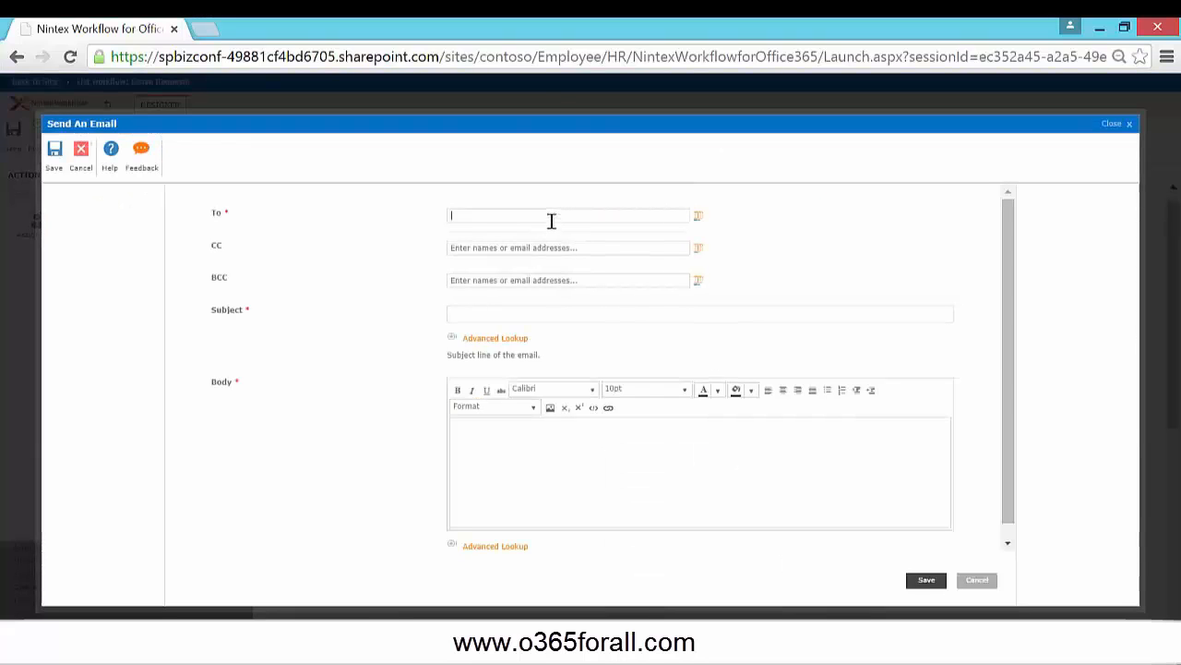
click(699, 219)
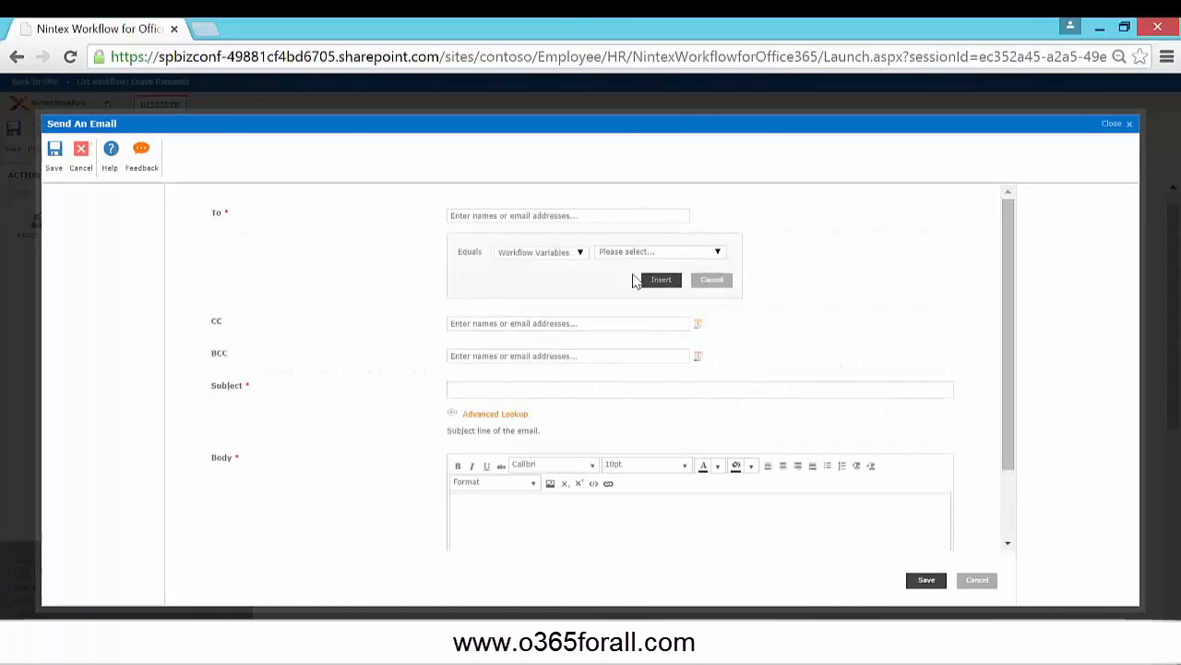
click(578, 253)
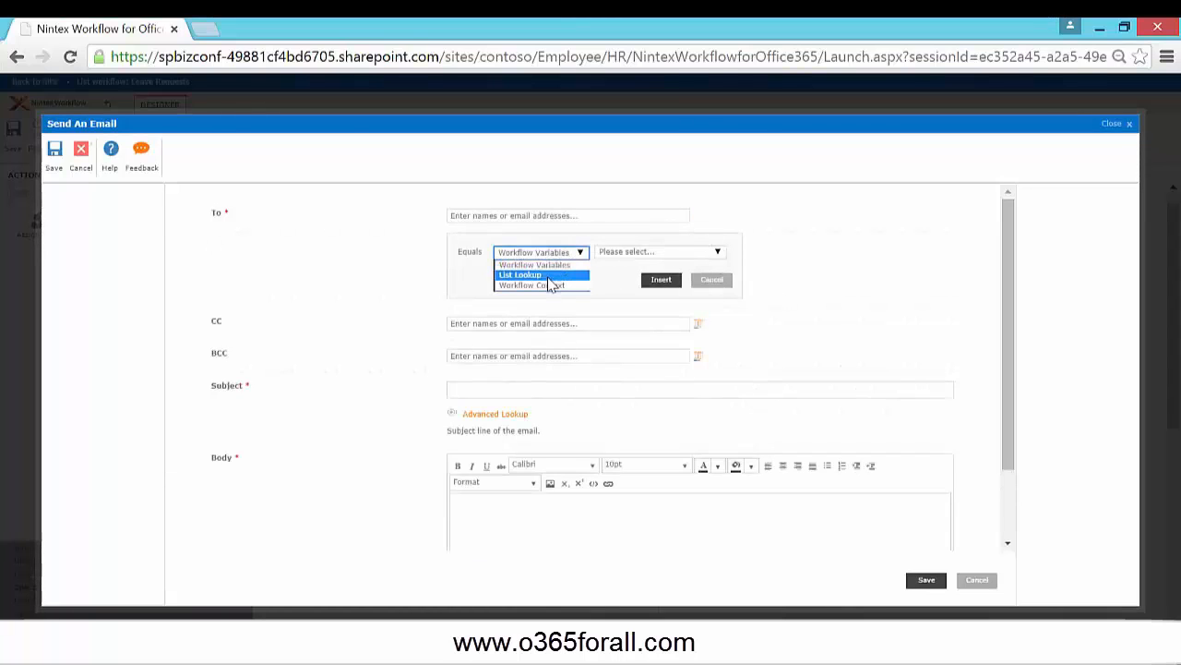
click(547, 275)
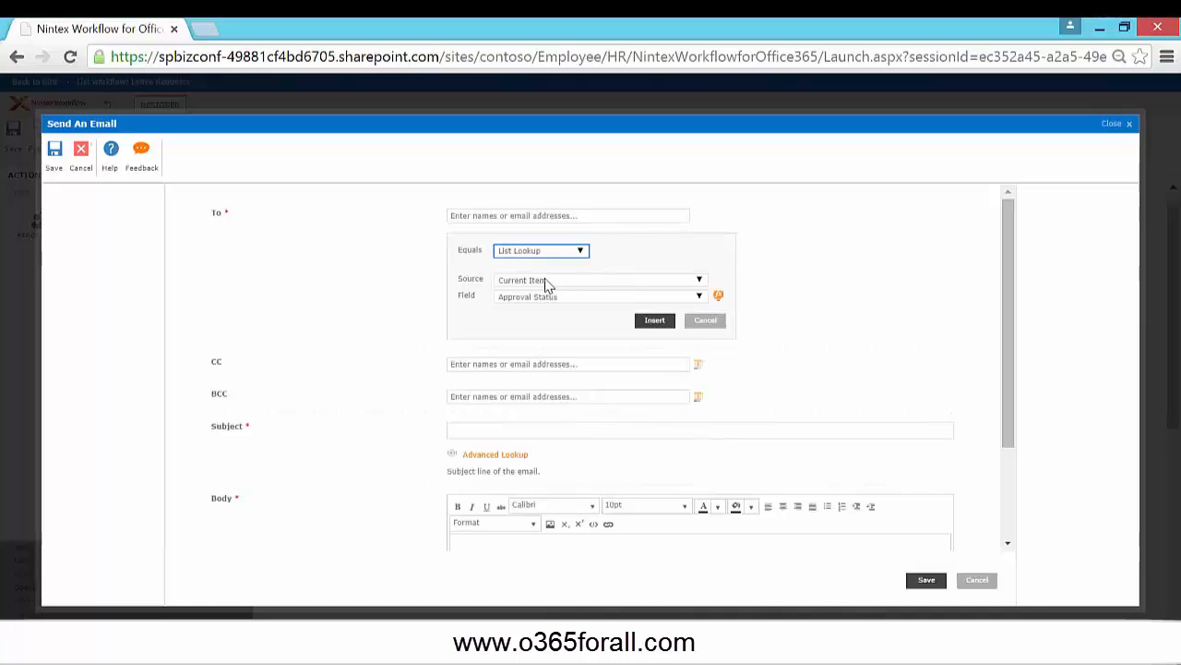
click(547, 297)
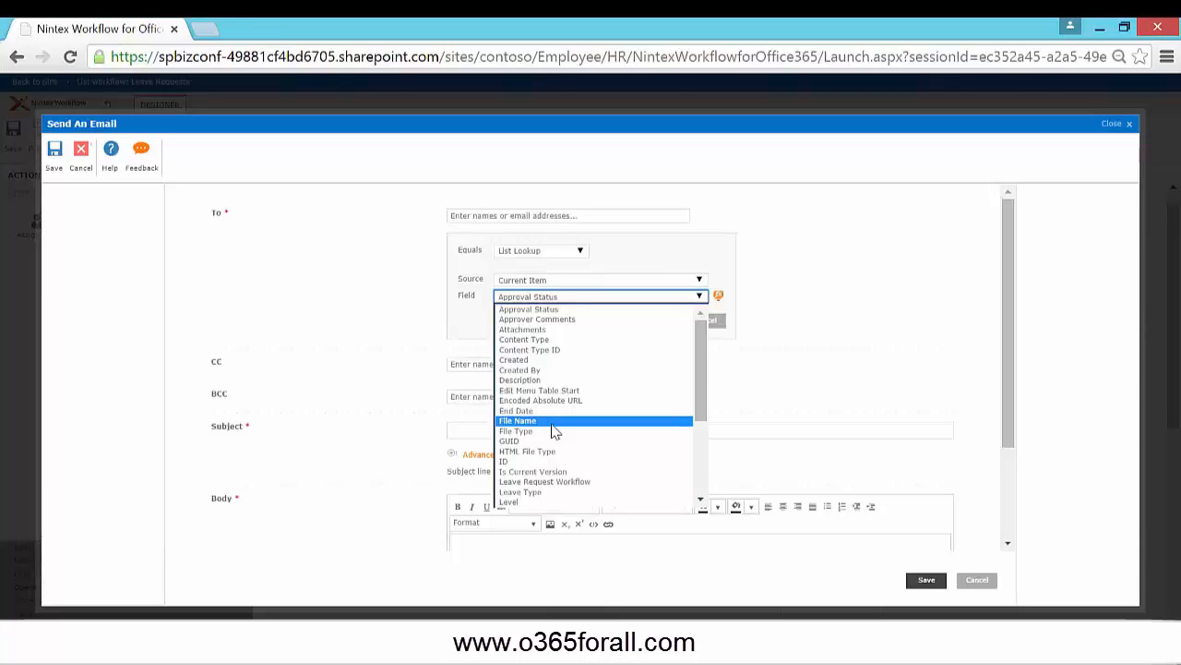
scroll(555, 432, down, 3)
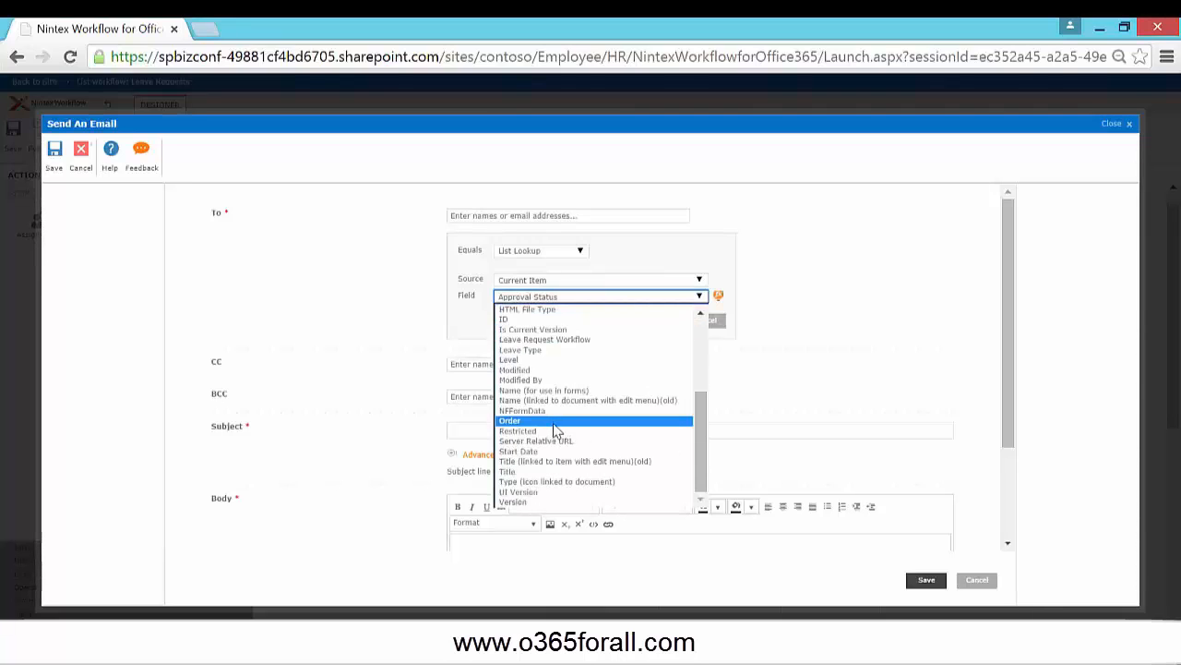
scroll(555, 430, up, 3)
click(551, 370)
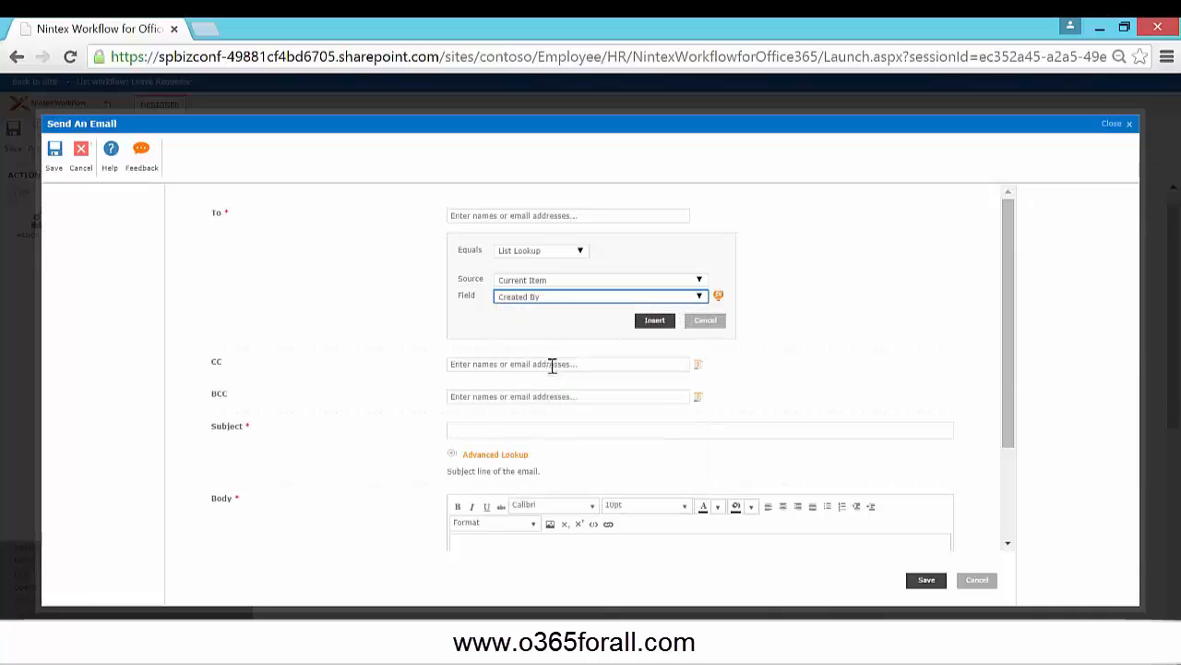
click(713, 321)
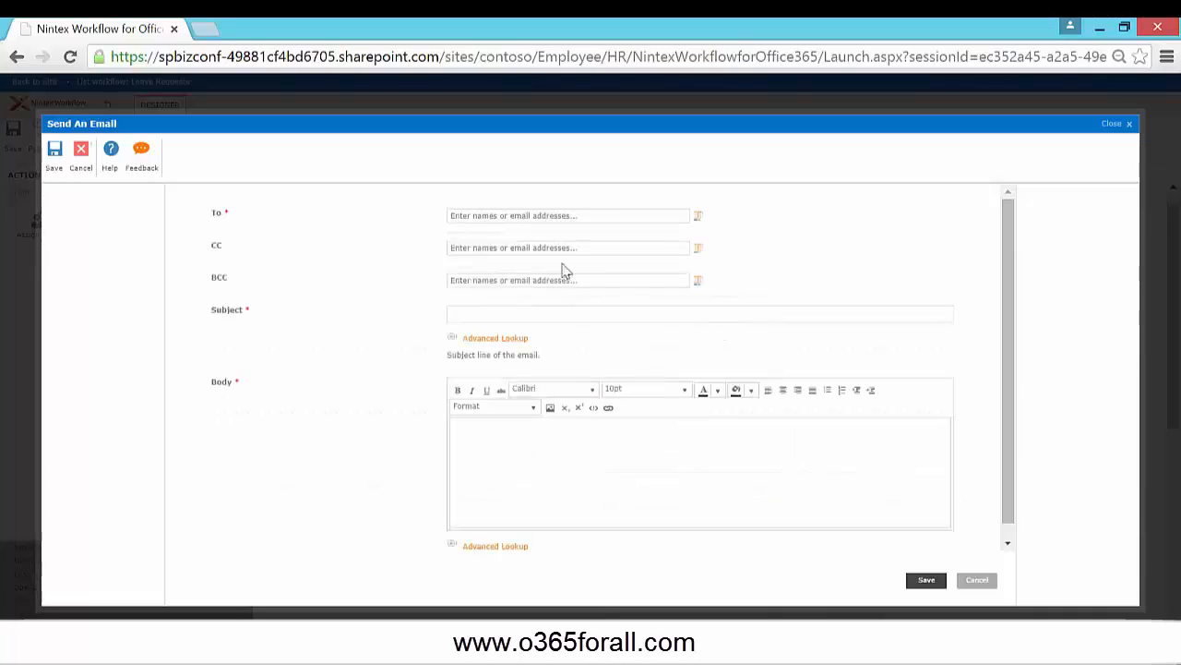
Set up a To recipient lookup for the workflow context Initiator, returned as Email Address.
click(675, 215)
click(700, 219)
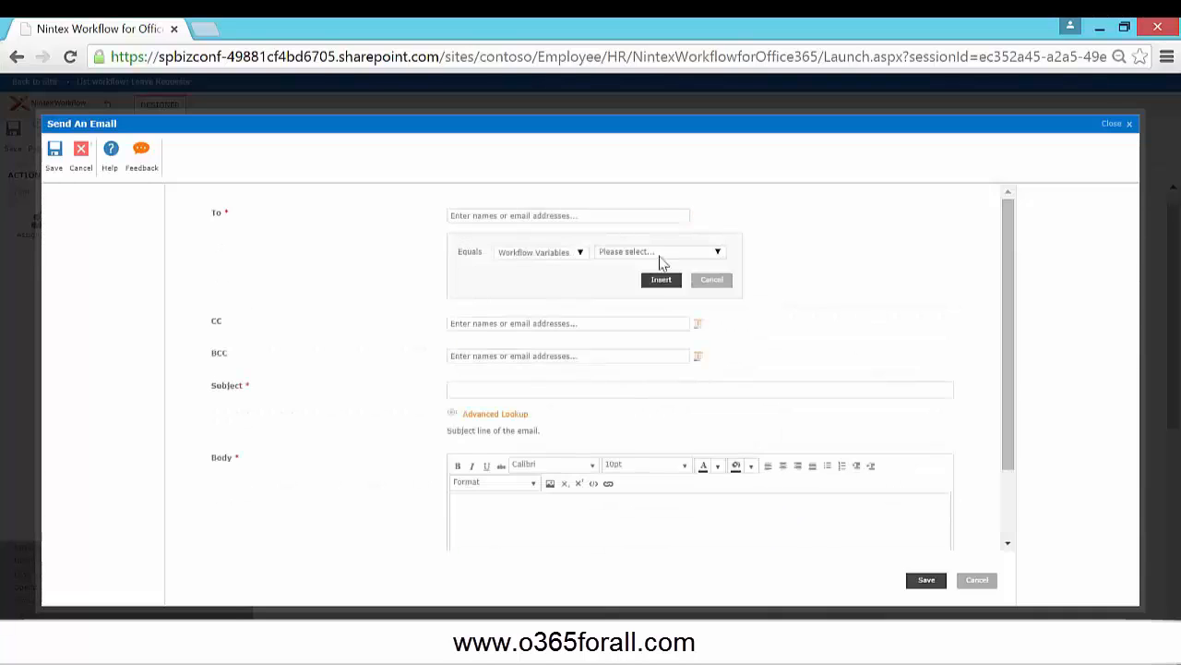
click(580, 252)
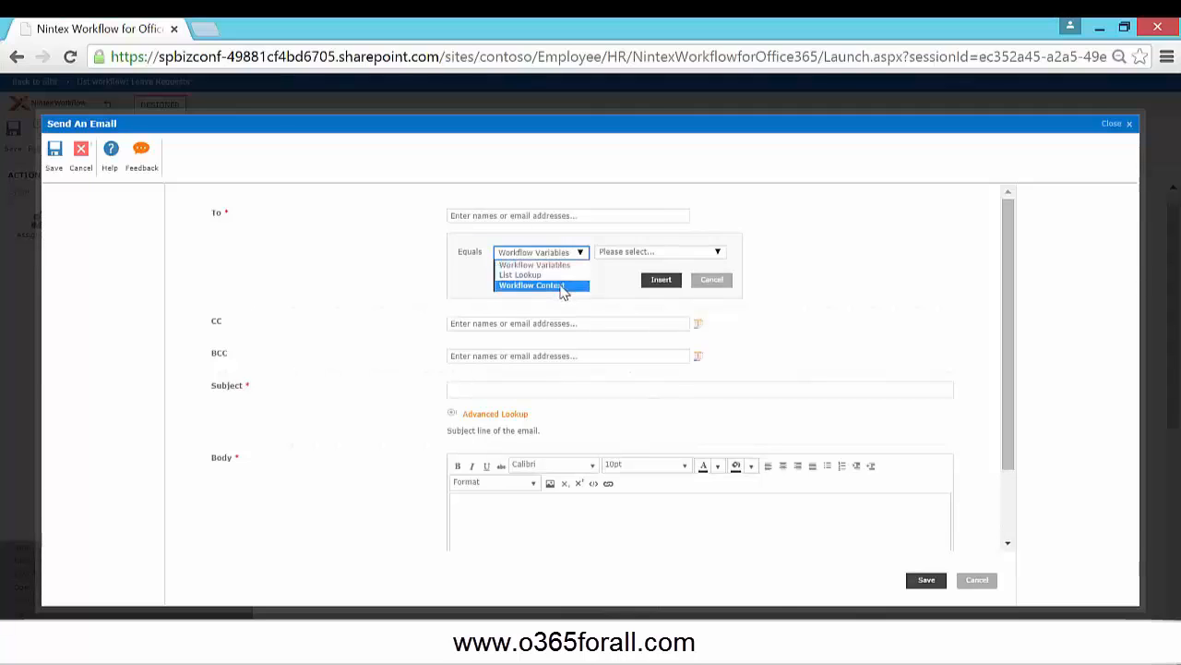
click(563, 286)
click(651, 254)
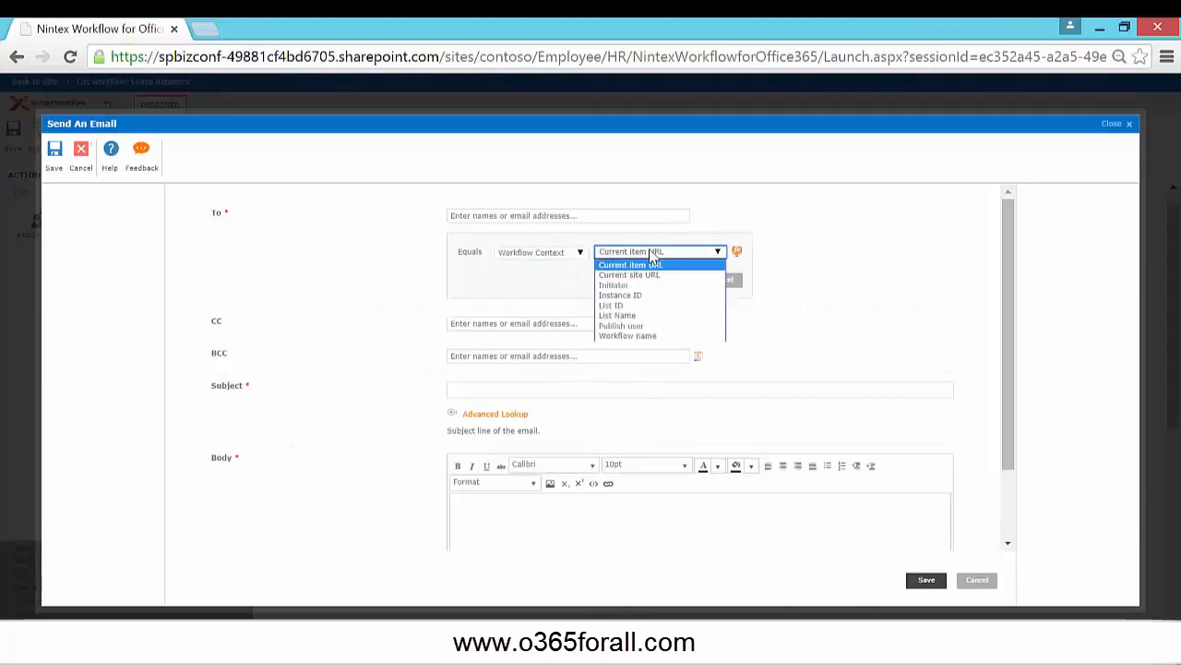
click(617, 285)
click(736, 255)
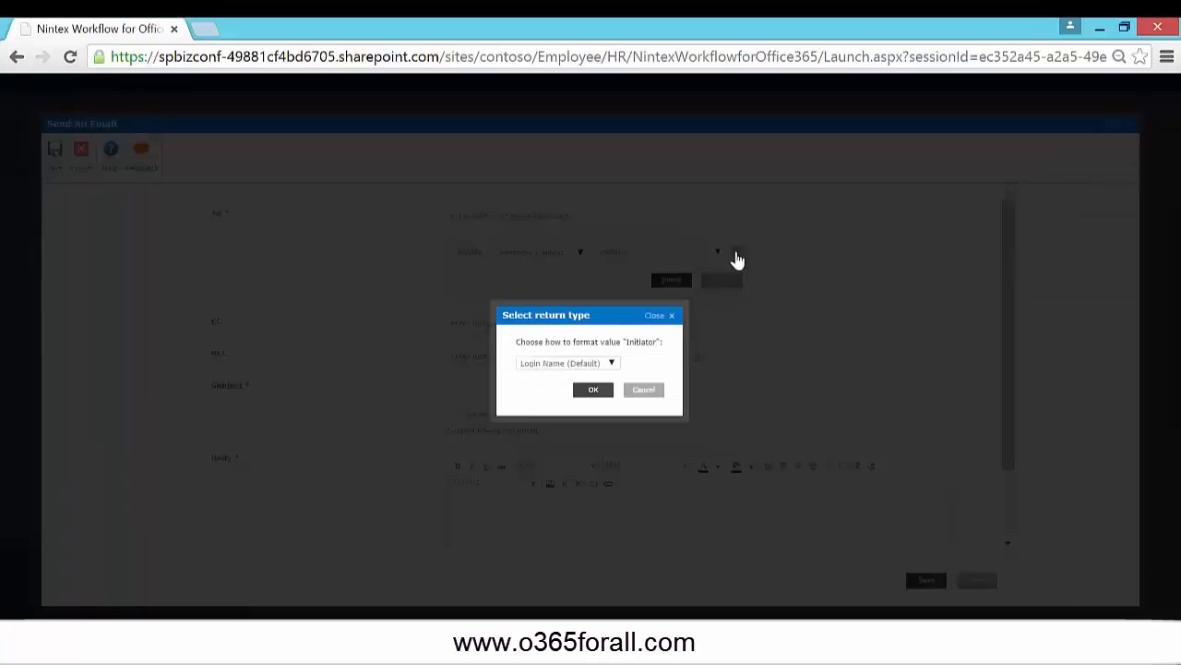
click(591, 363)
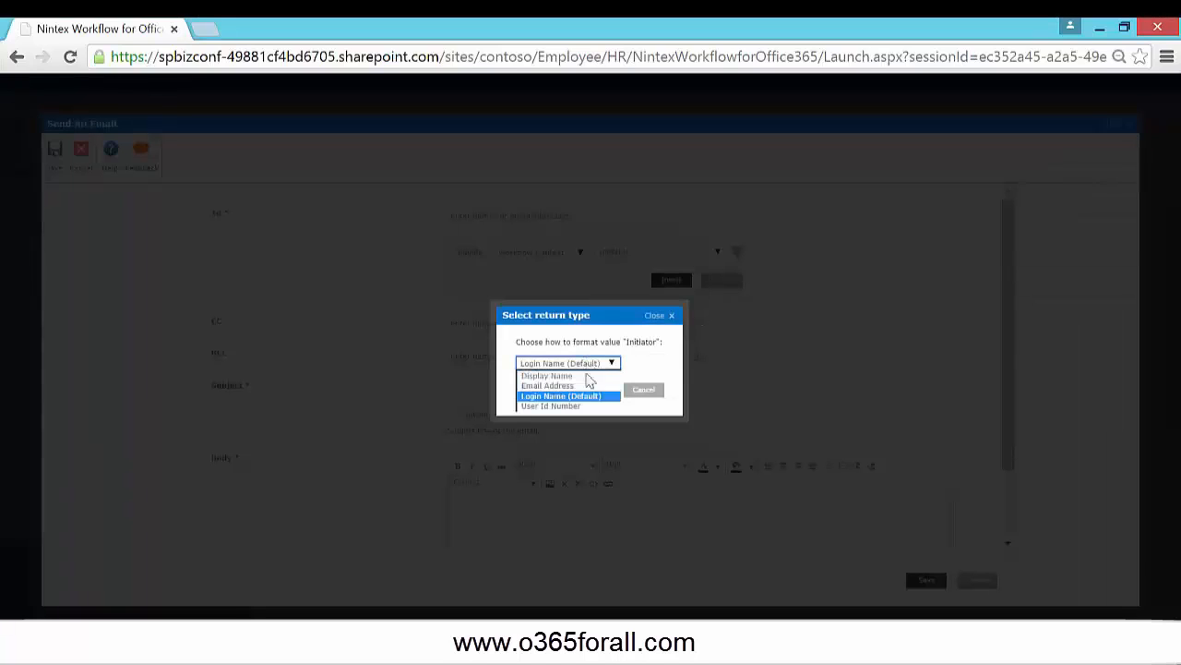
click(584, 385)
click(592, 392)
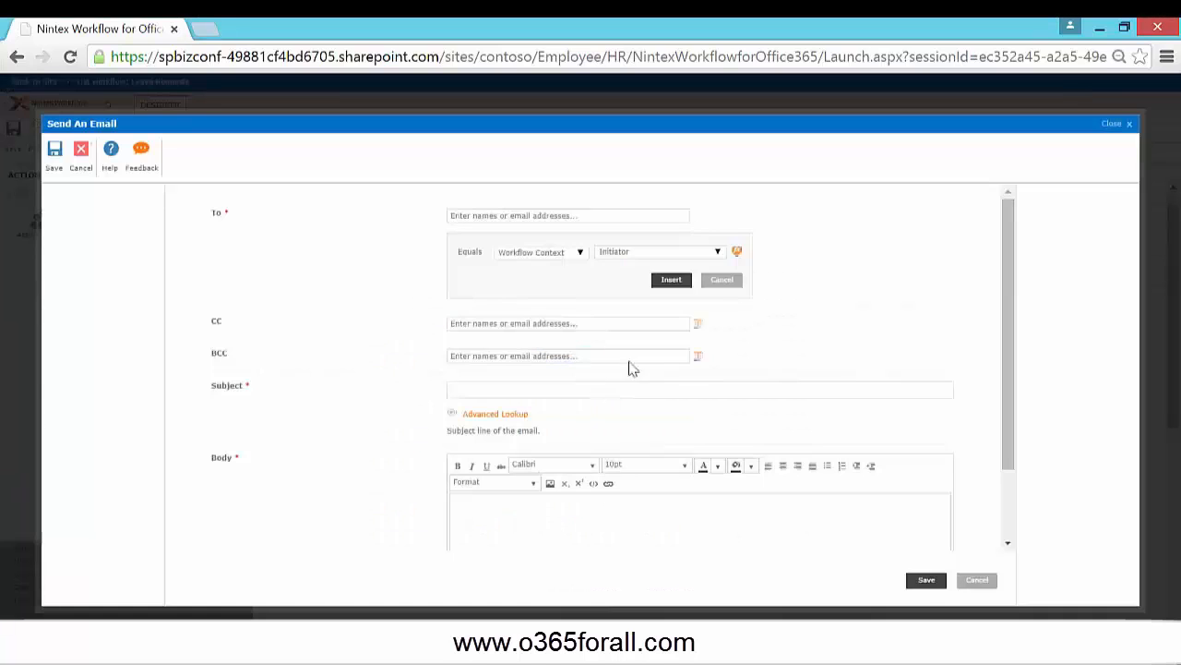
Add the product manager from the people suggestions as the CC recipient of the email.
click(522, 326)
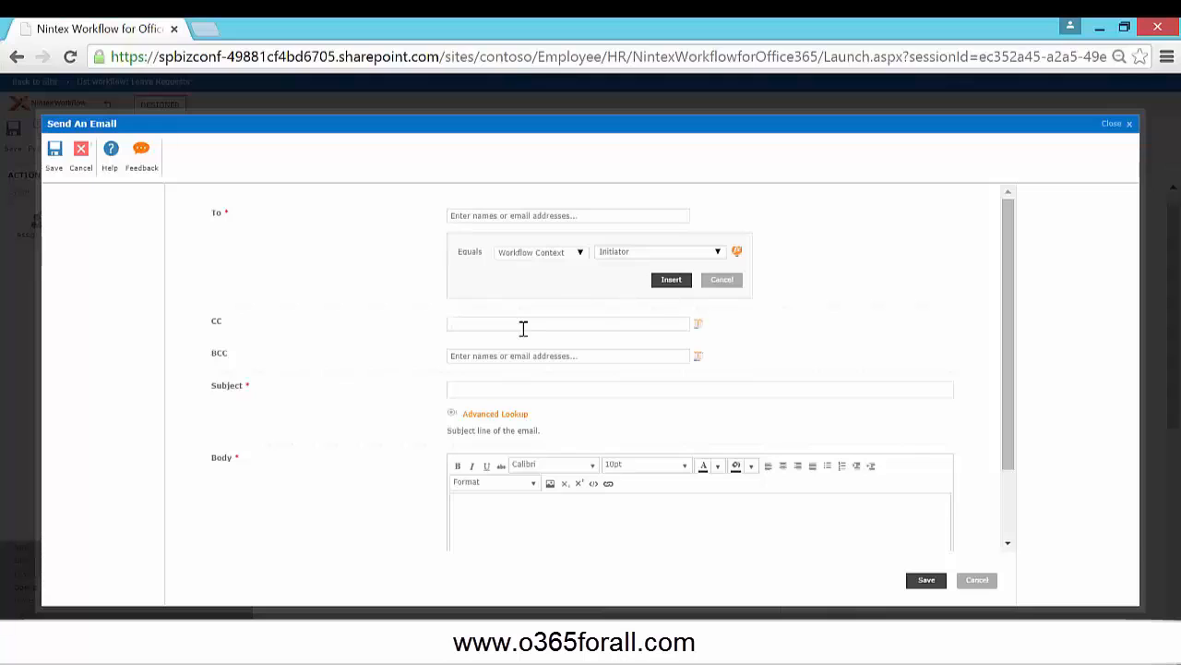
text(nick)
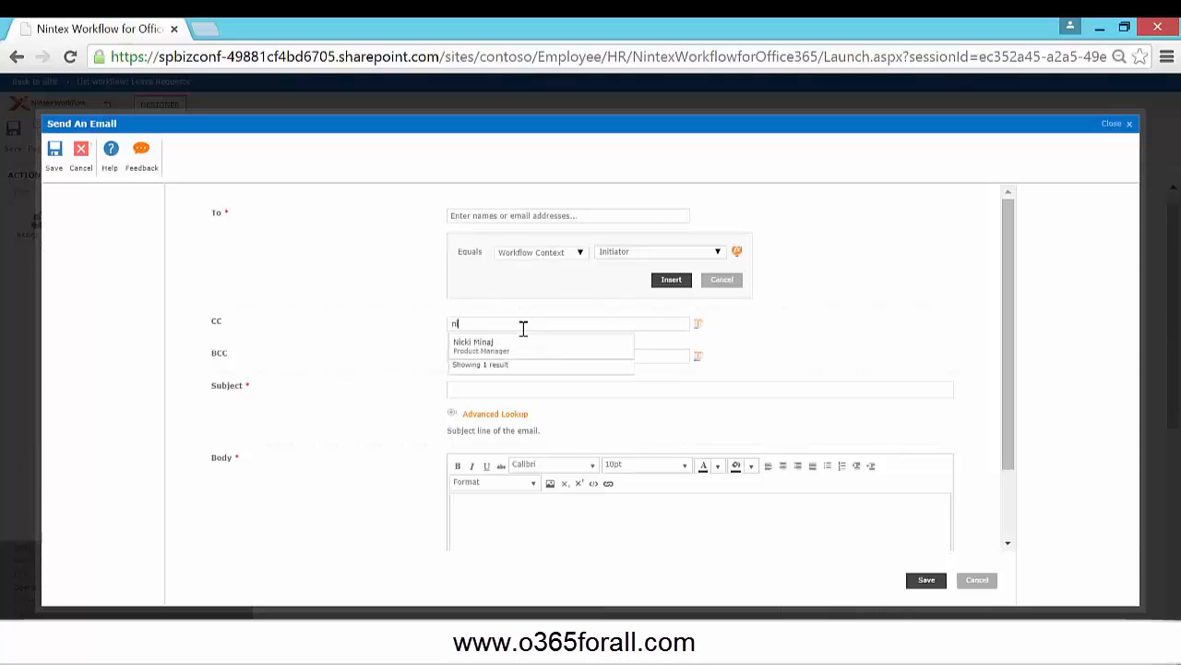
click(506, 347)
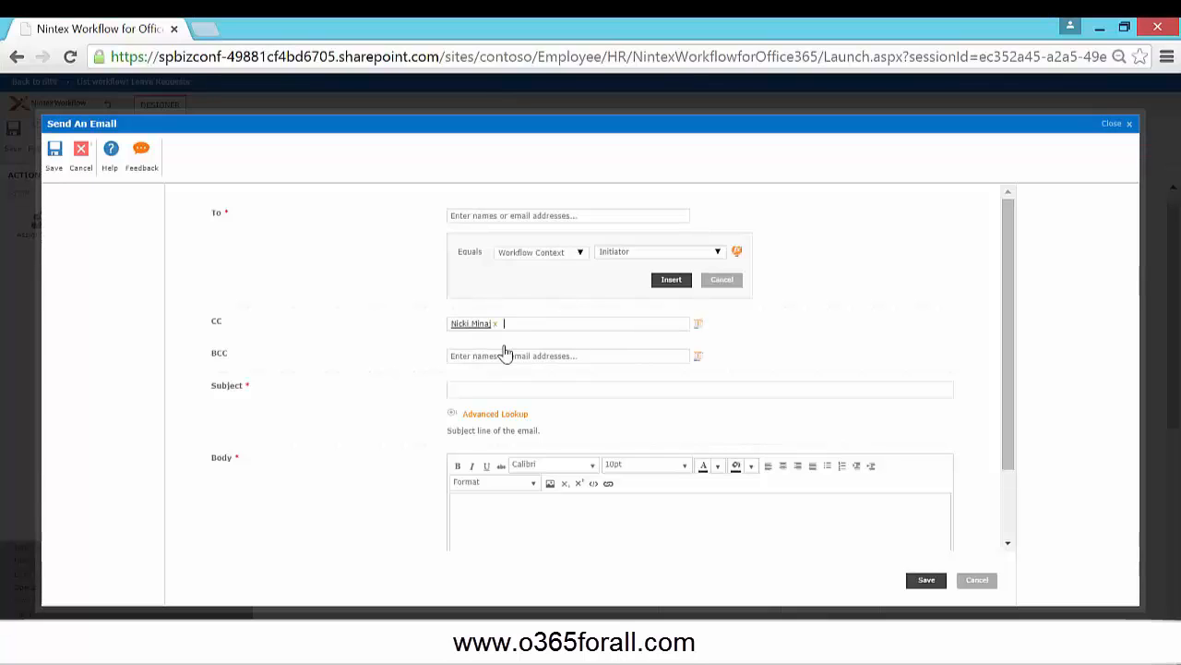
Build the email subject from the Leave Type item property, "Request by" and the Initiator display name, and save the action with an empty body.
click(483, 392)
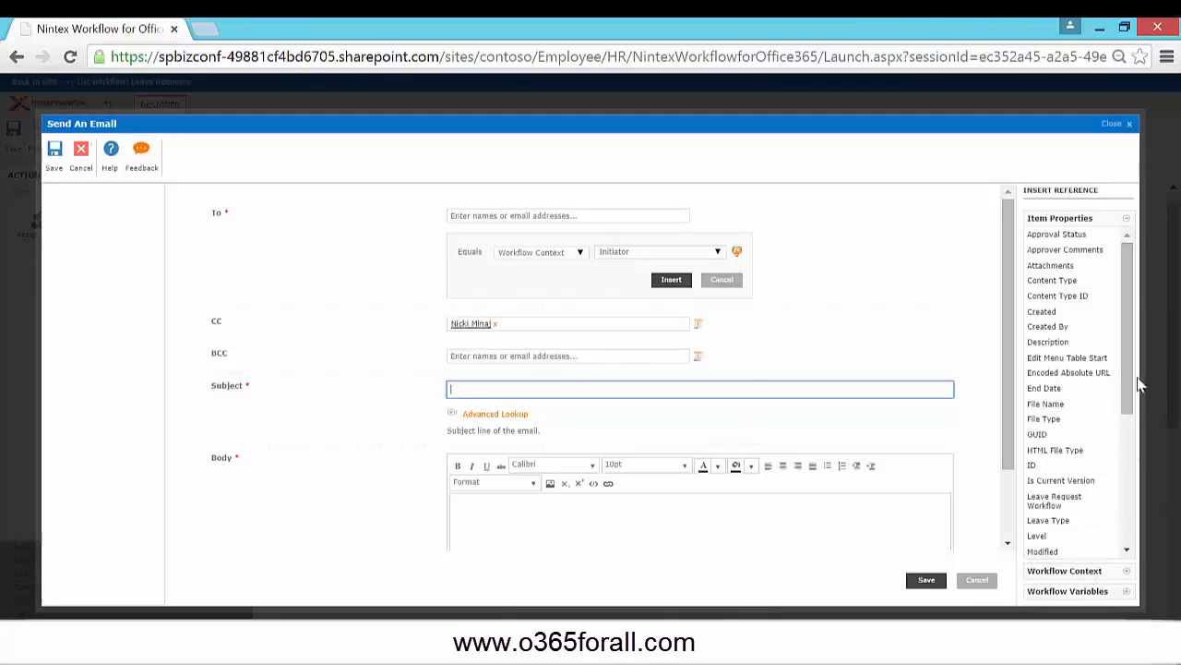
drag(1133, 395, 1028, 427)
click(1052, 443)
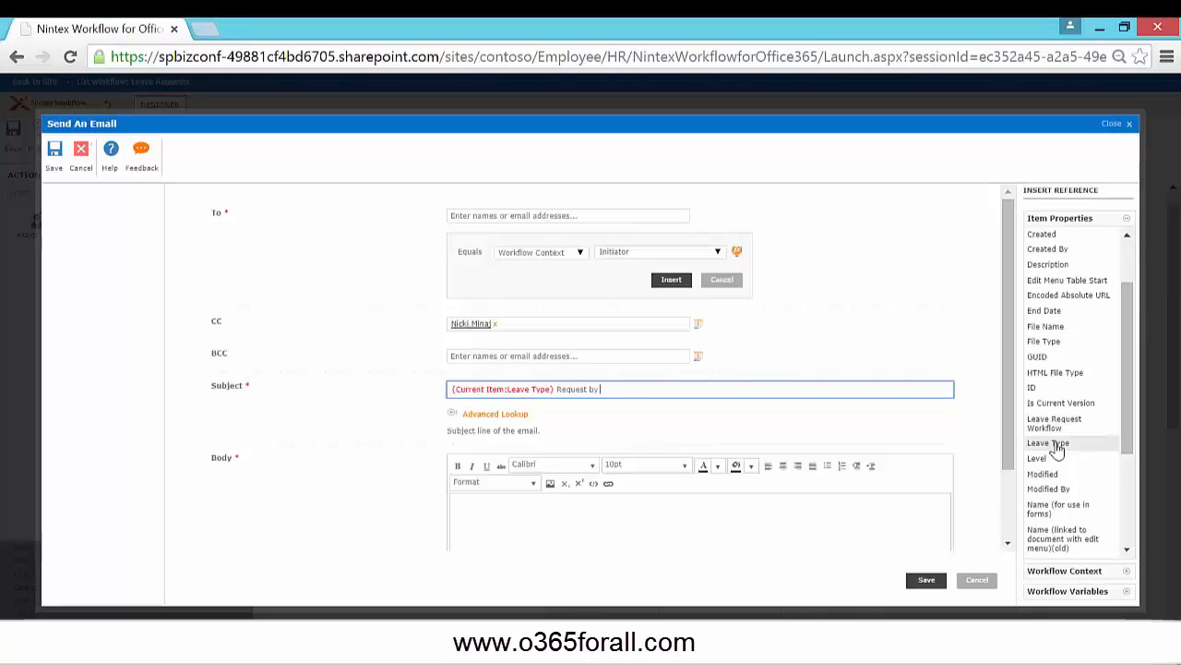
scroll(1112, 443, down, 1)
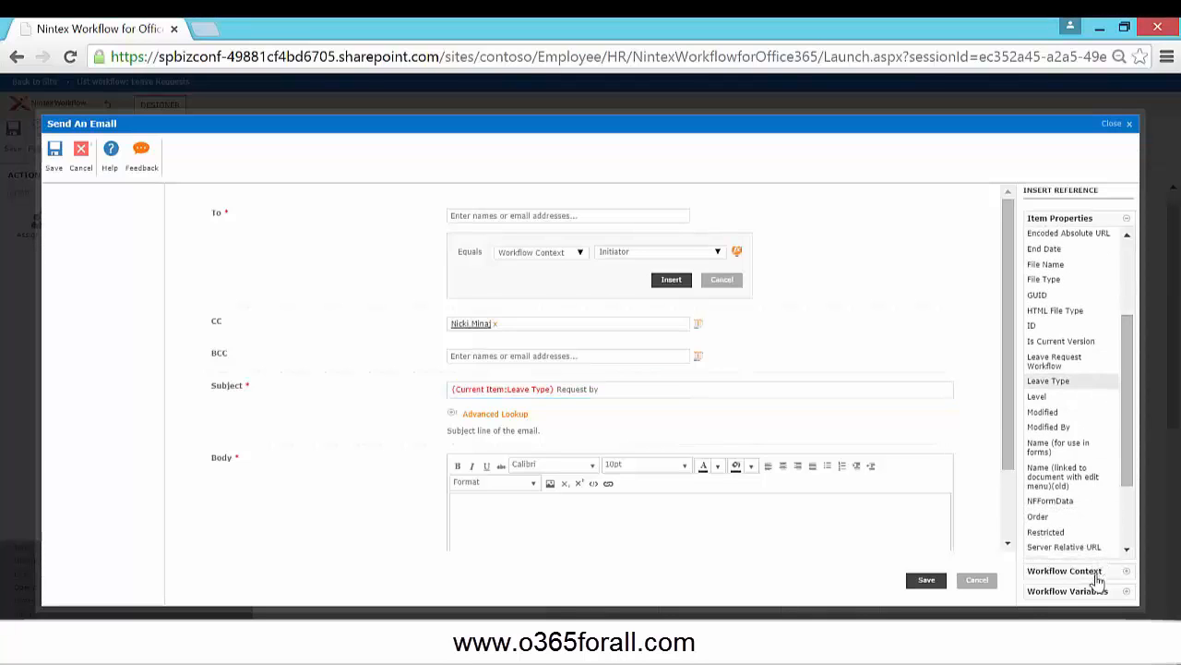
click(1096, 574)
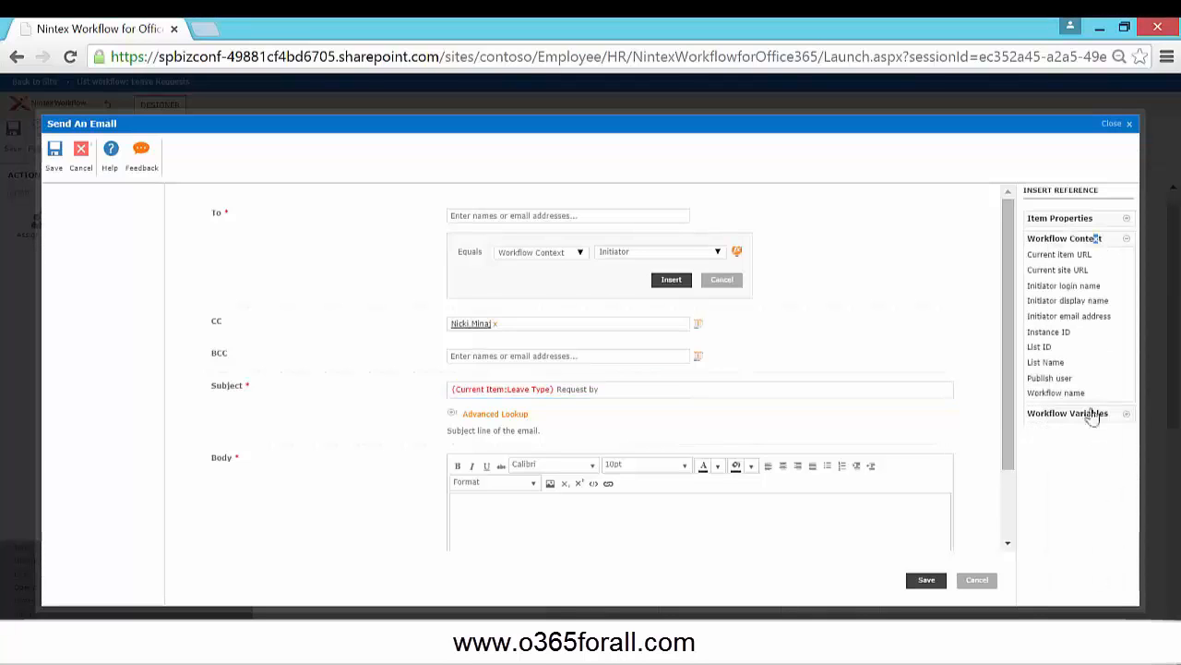
click(1095, 303)
click(515, 514)
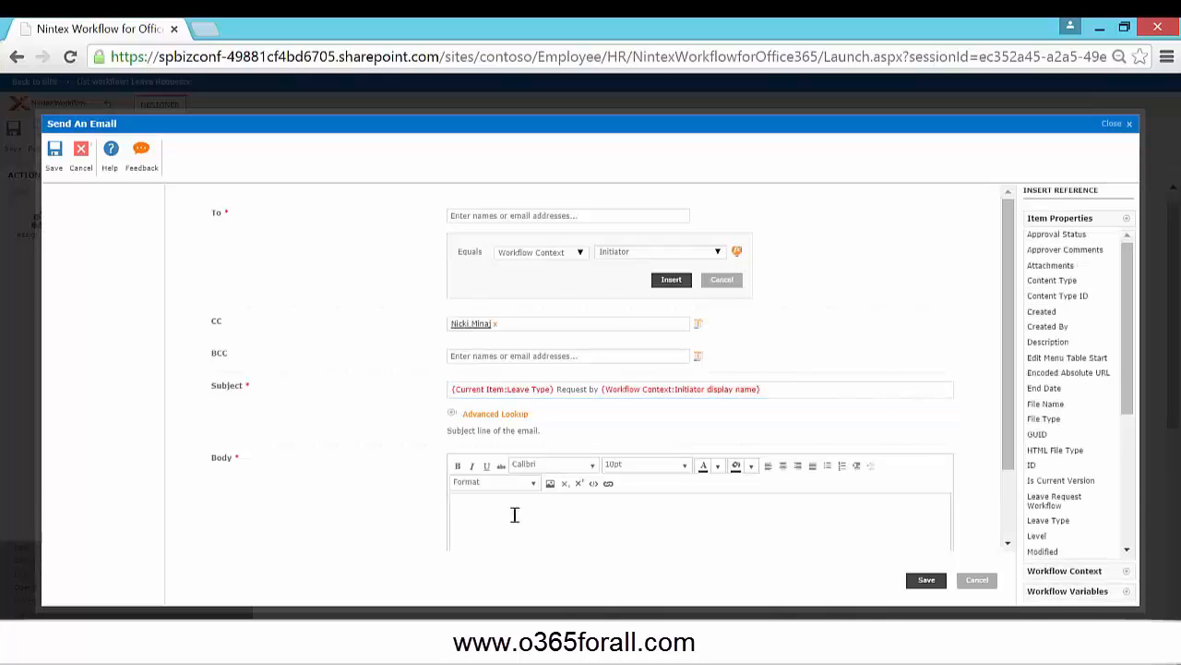
scroll(515, 514, down, 2)
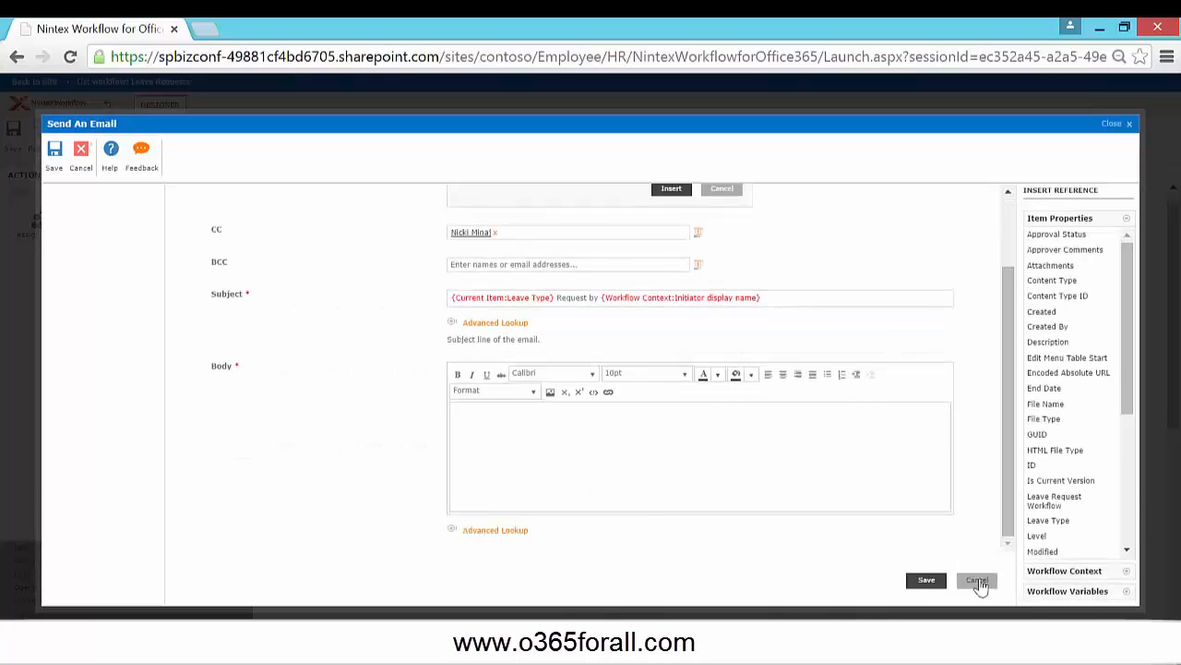
click(923, 582)
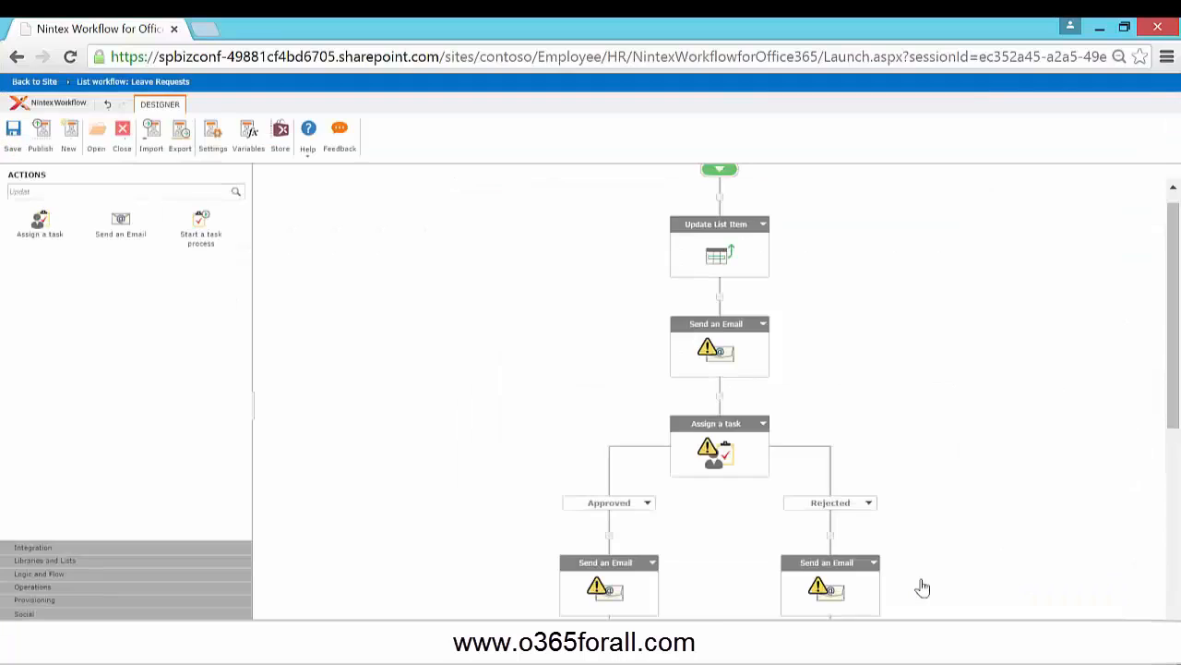
Review the Assign a task configuration down to its outcomes and email options, and close it without saving.
scroll(1007, 464, down, 1)
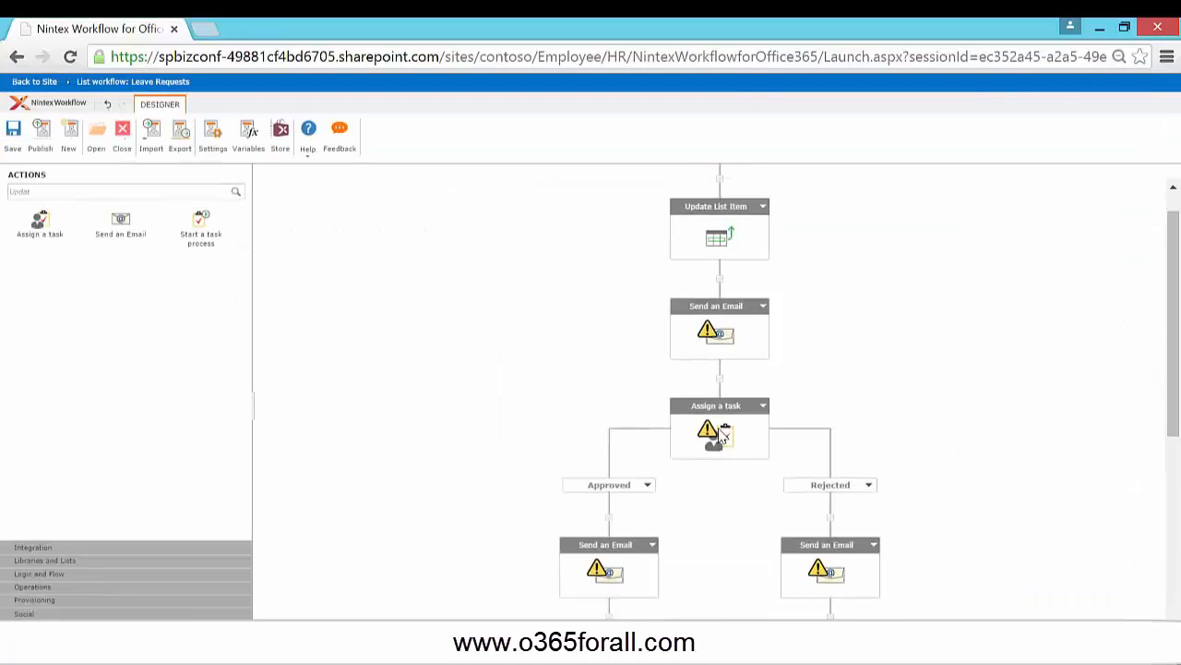
double_click(723, 436)
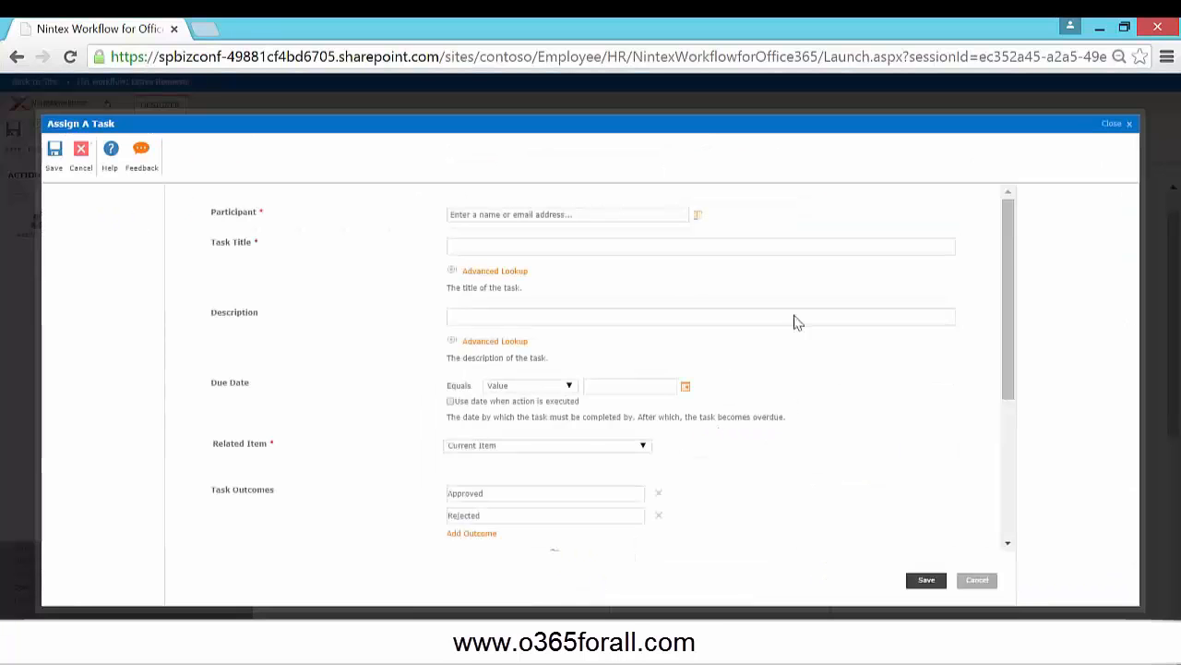
drag(1011, 346, 1013, 496)
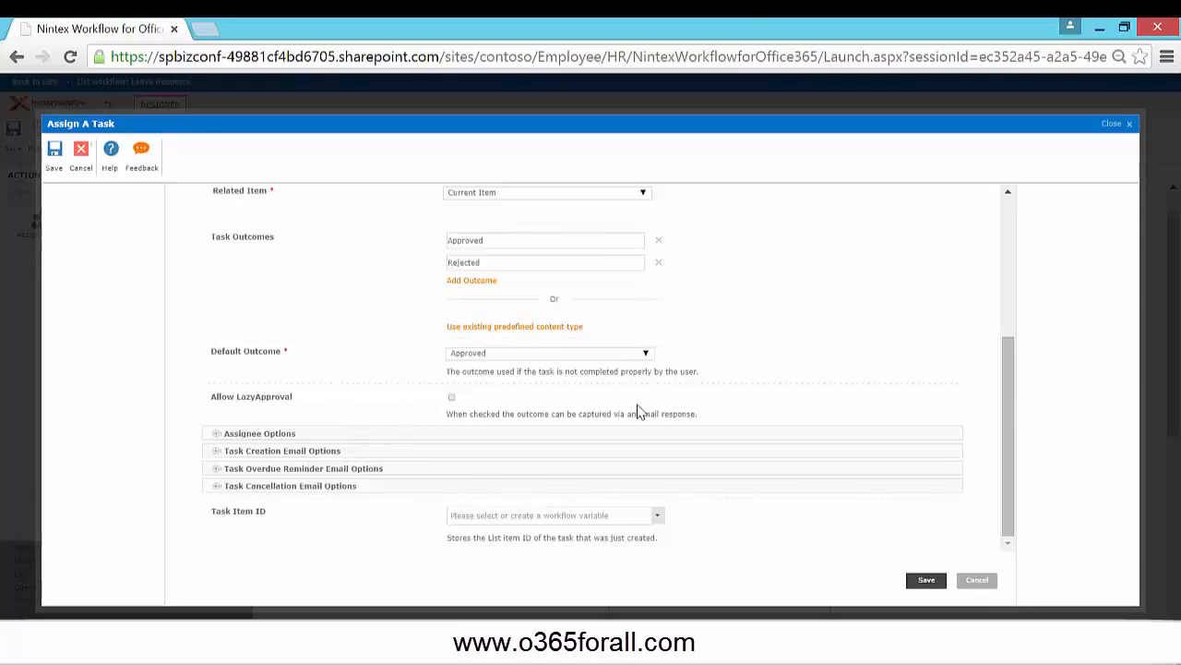
click(985, 581)
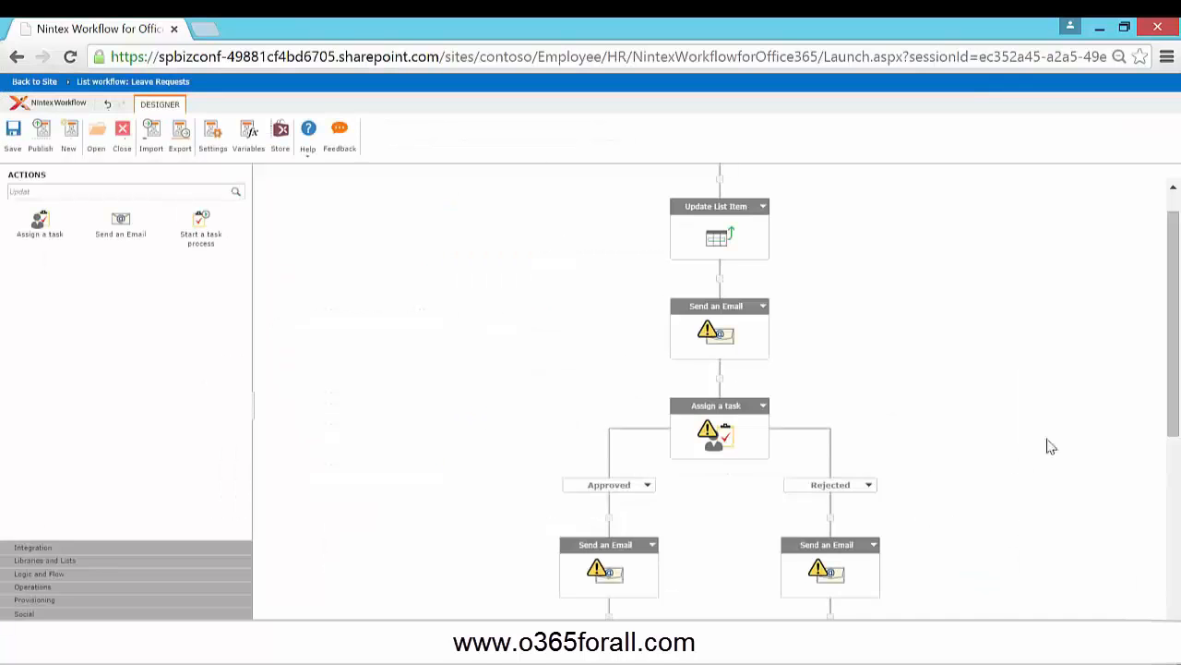
View the Create List Item configuration in the Approved branch, cancel it, and look back over the workflow.
drag(1174, 379, 1178, 508)
scroll(1178, 508, up, 1)
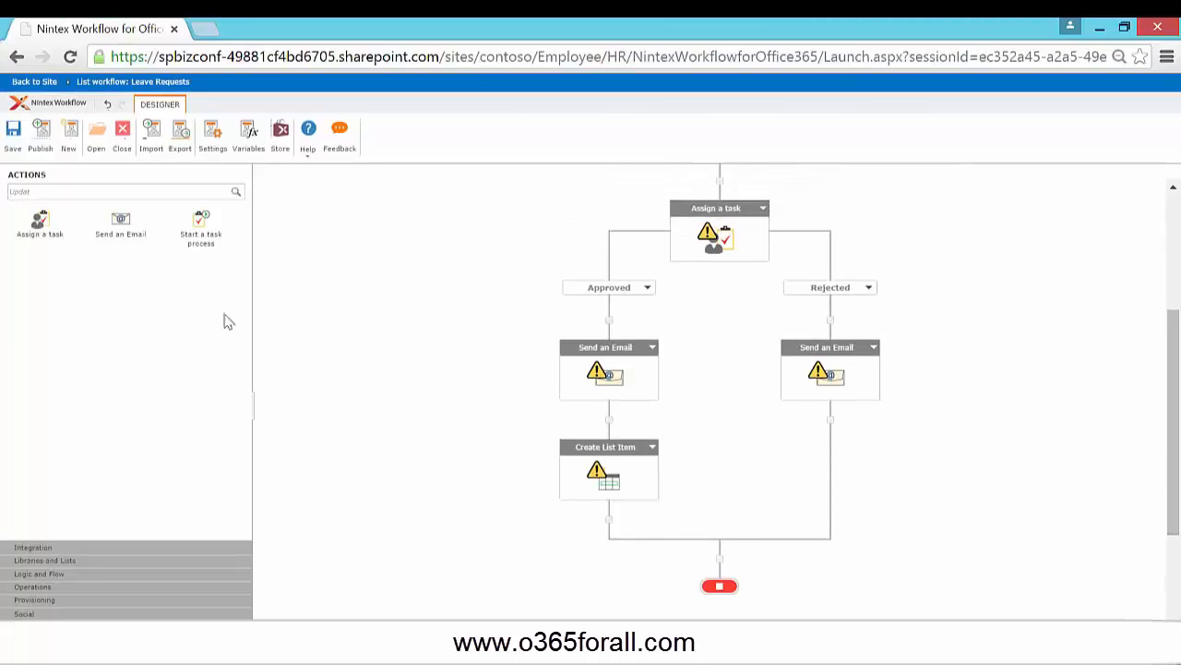
double_click(609, 484)
click(975, 581)
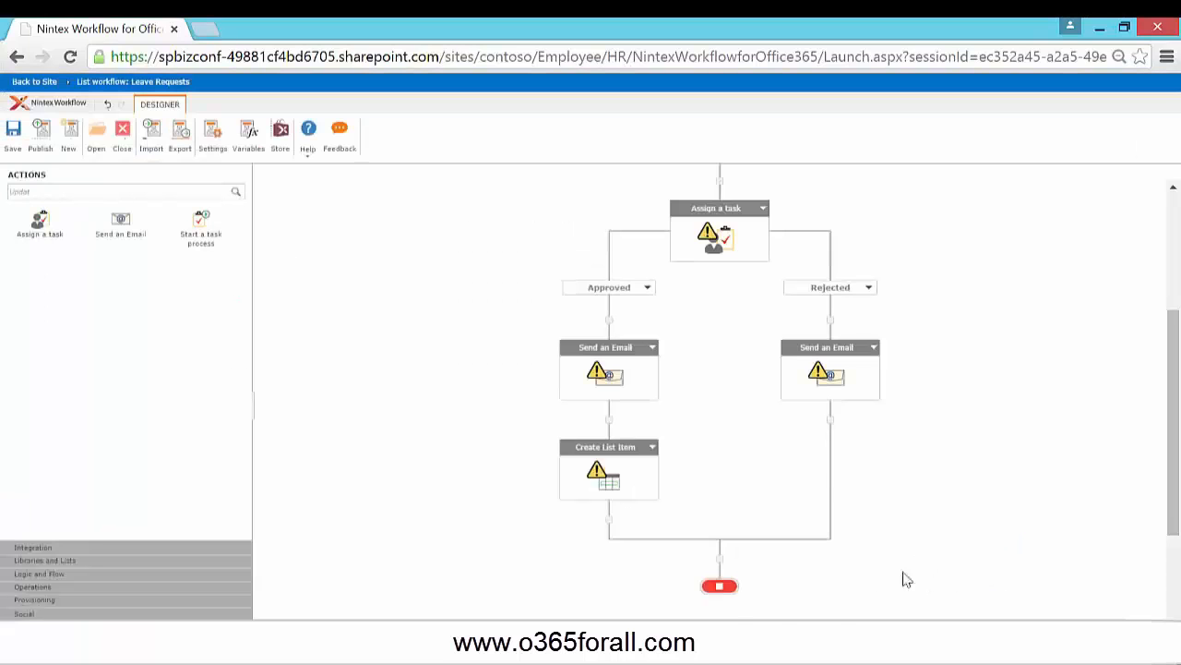
scroll(881, 554, up, 1)
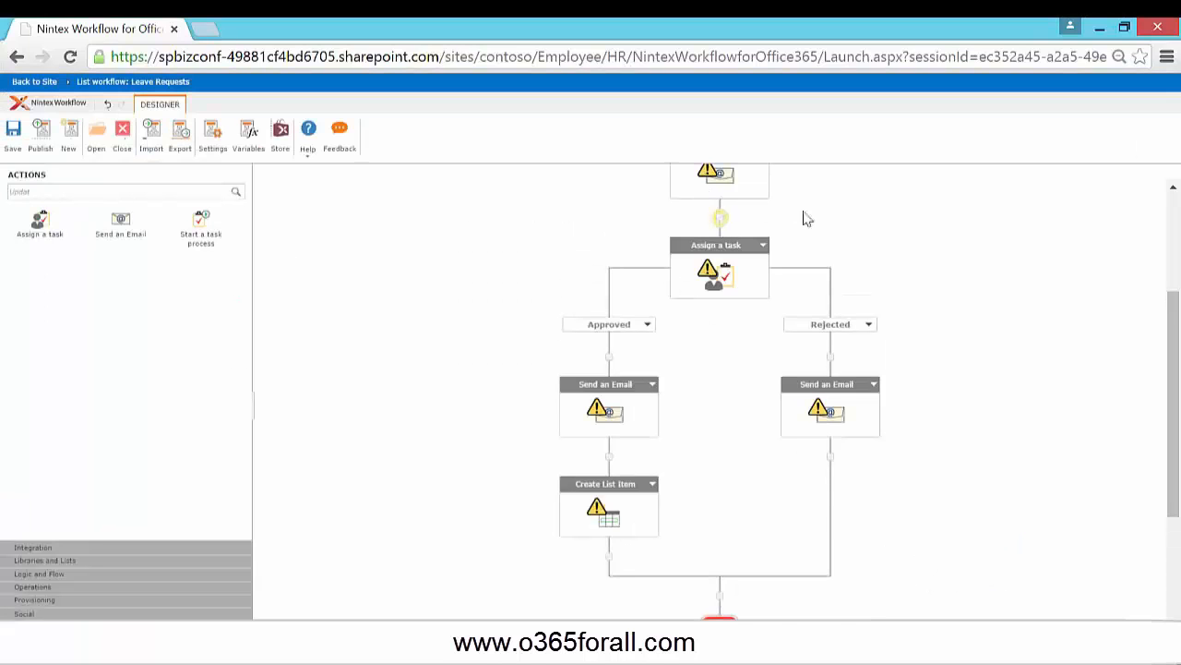
scroll(923, 314, up, 1)
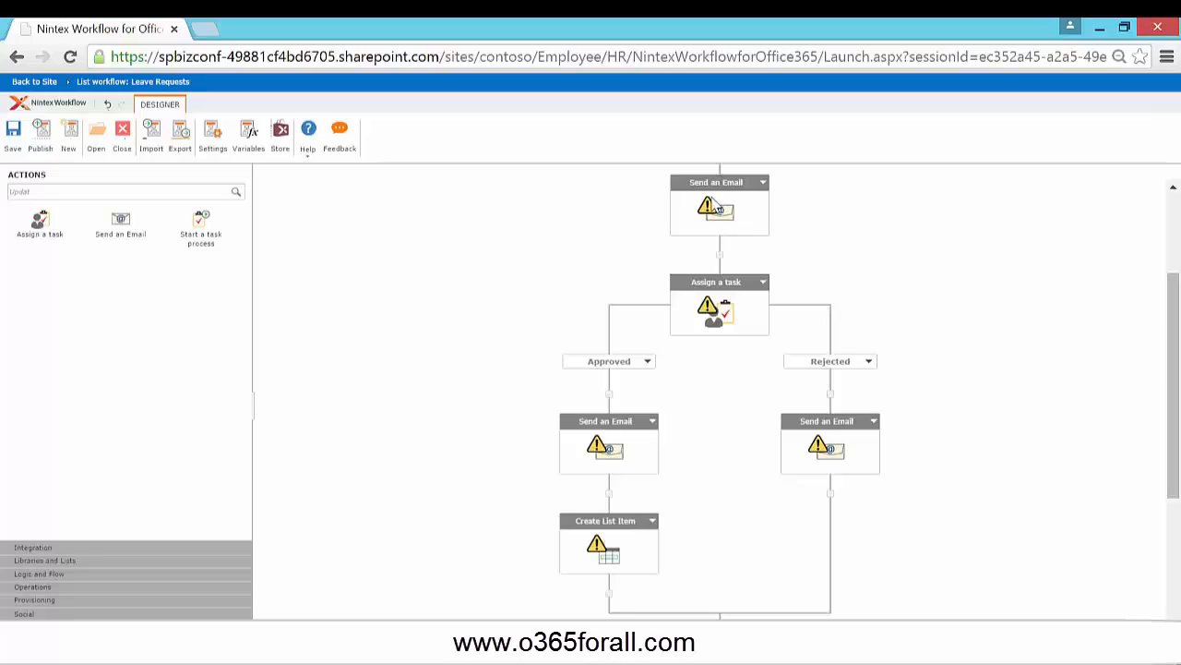